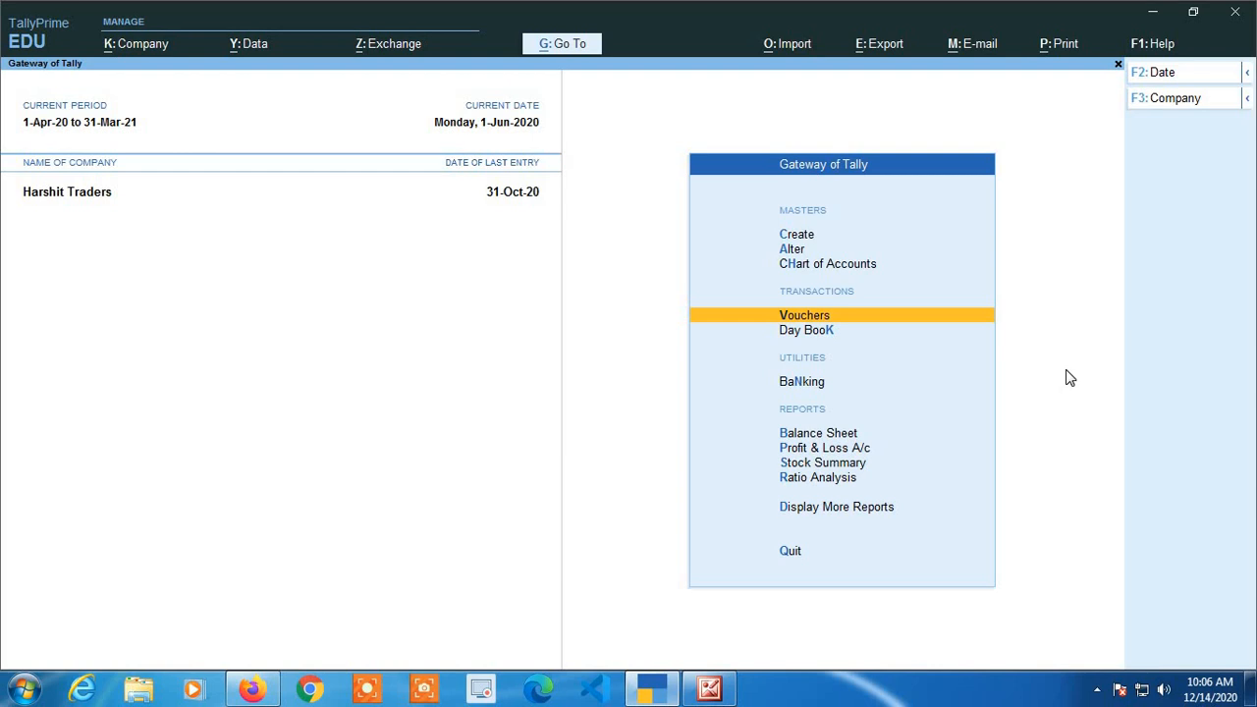
Open the creation form for a new stock item master
{"action": "key", "text": "Up"}
{"action": "key", "text": "Up"}
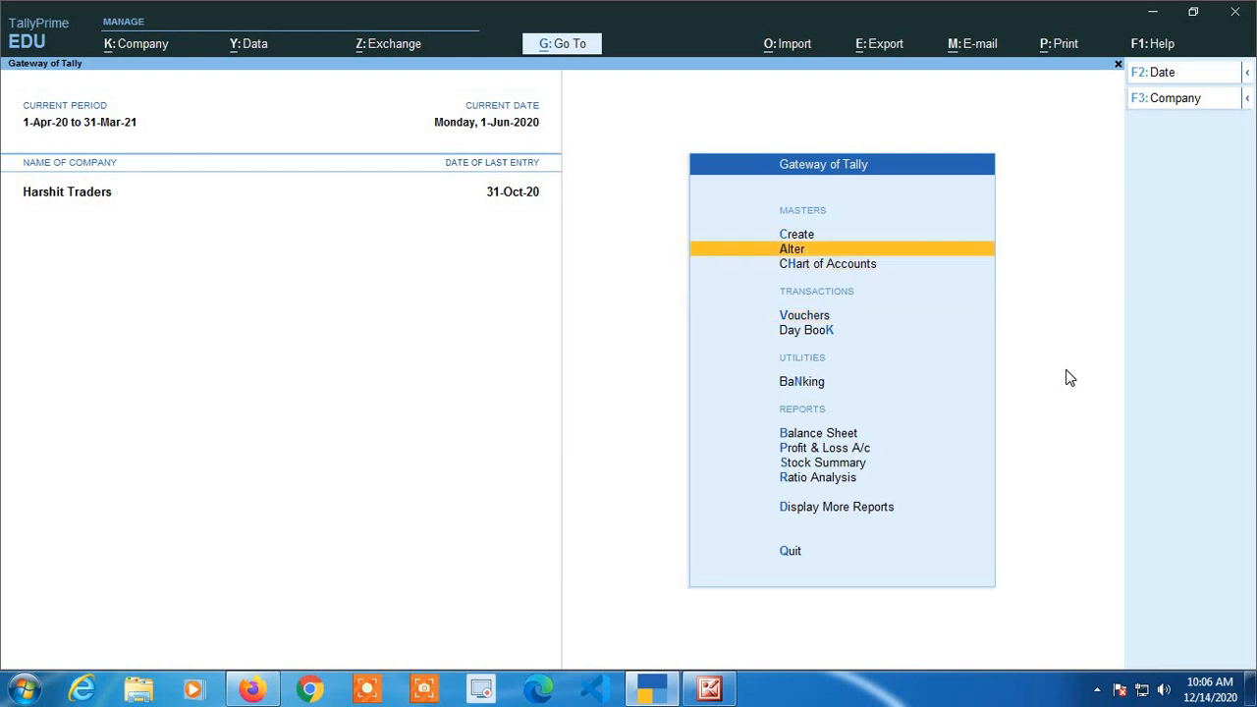
{"action": "key", "text": "Up"}
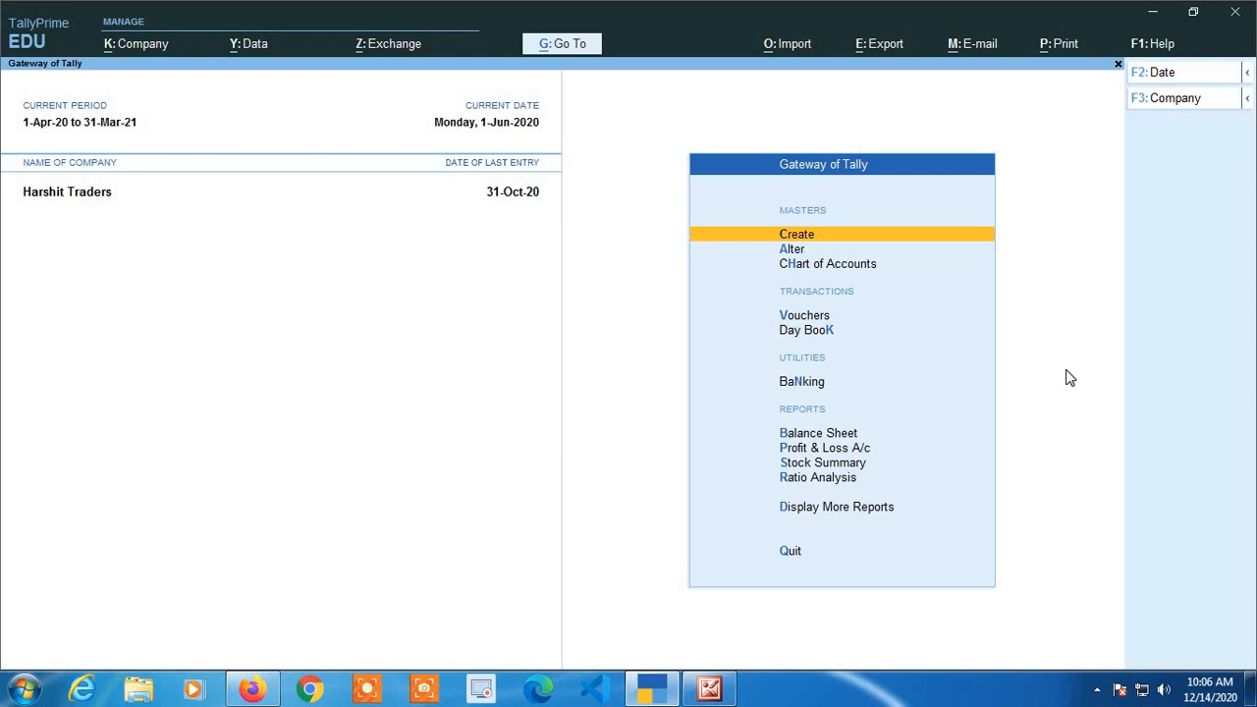
{"action": "key", "text": "Return"}
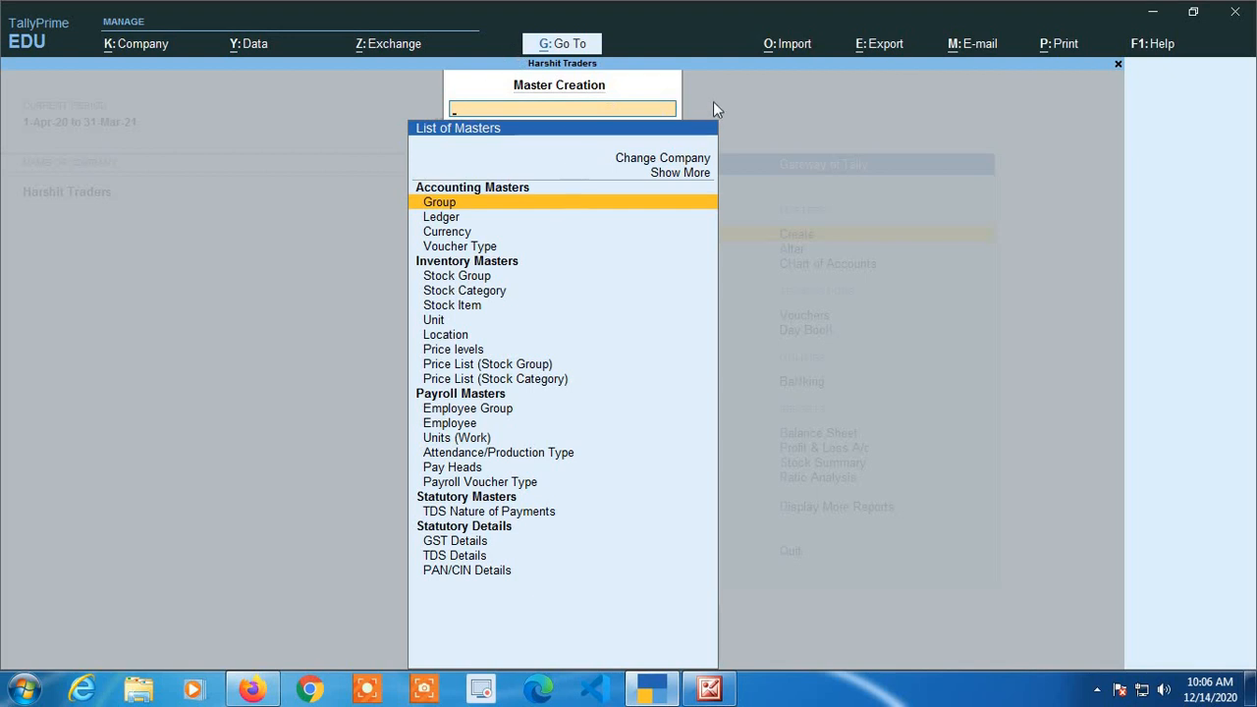
{"action": "key", "text": "Down"}
{"action": "key", "text": "Down"}
{"action": "key", "text": "Down"}
{"action": "key", "text": "Down"}
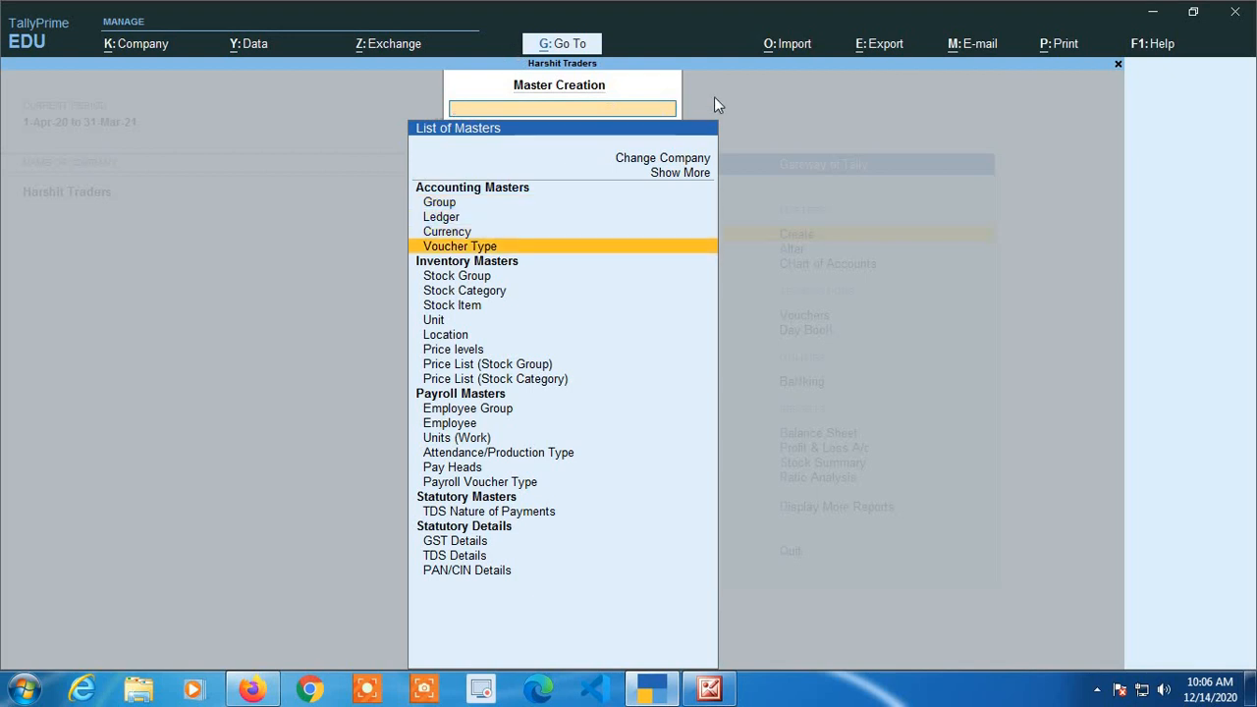
{"action": "key", "text": "Down"}
{"action": "key", "text": "Down"}
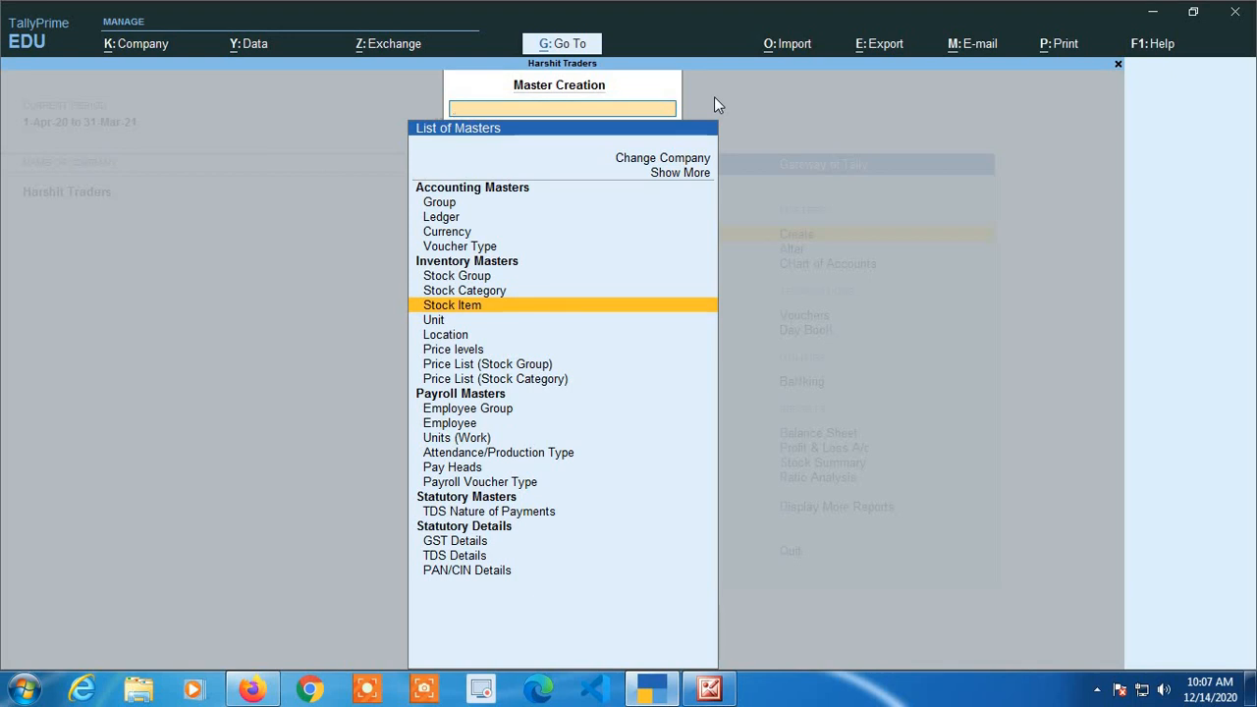
{"action": "key", "text": "Return"}
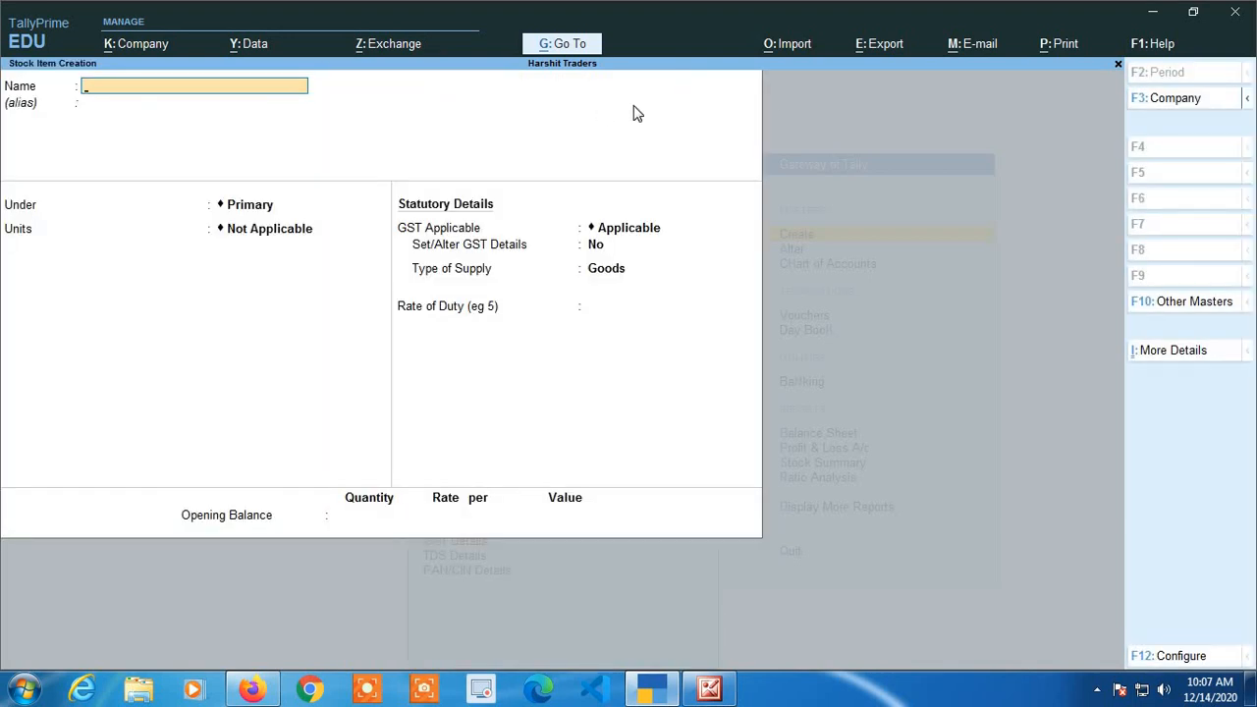
Name the stock item Supari, keep it under the Primary group without an alias, and set its unit to kgs
{"action": "type", "text": "Supari"}
{"action": "key", "text": "Return"}
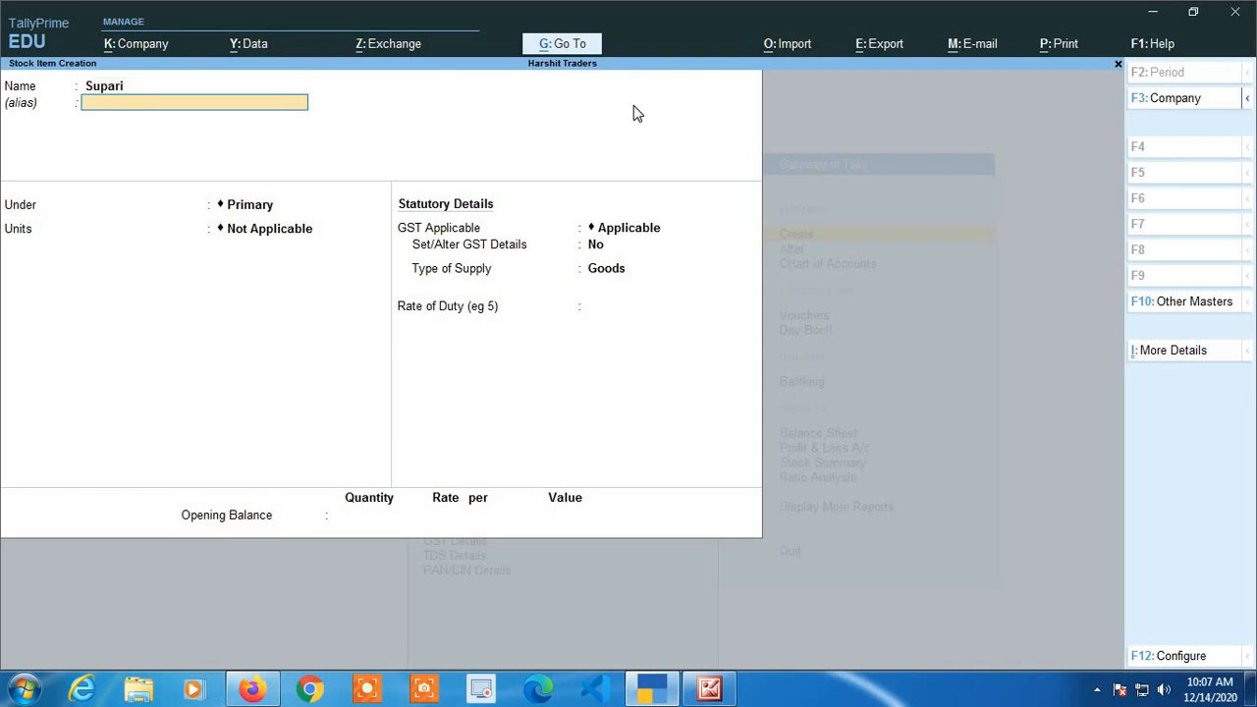
{"action": "key", "text": "Return"}
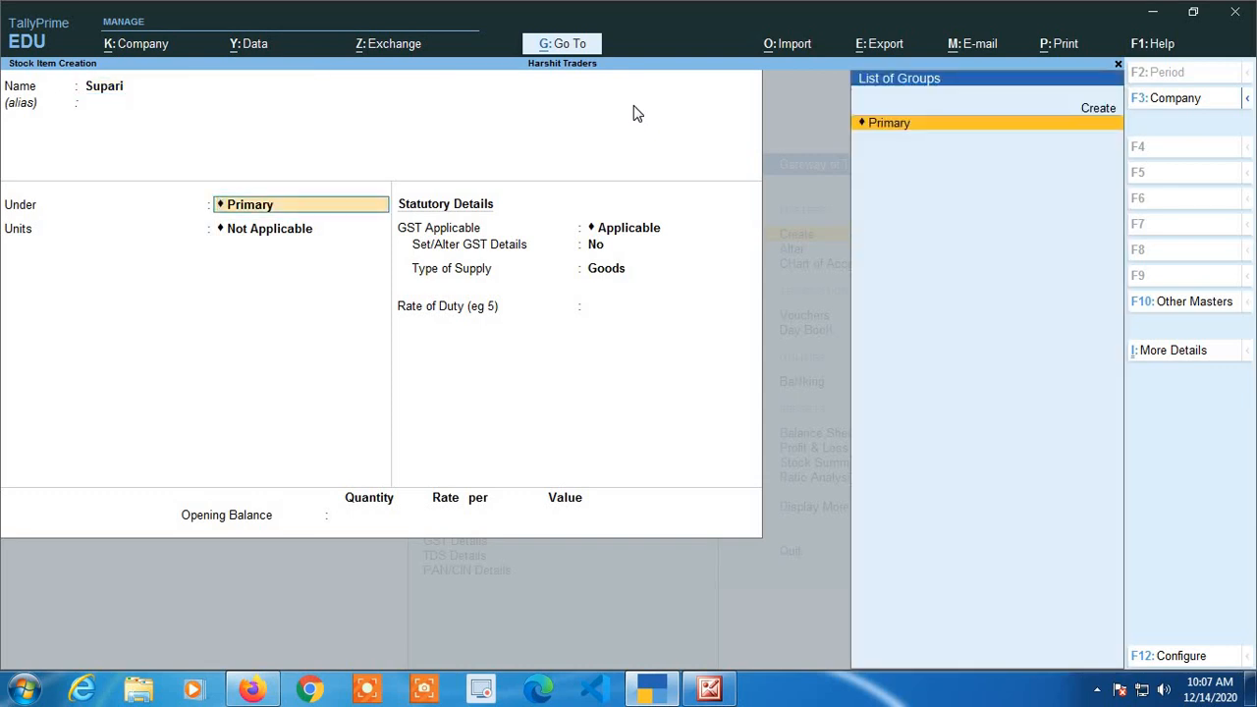
{"action": "key", "text": "Return"}
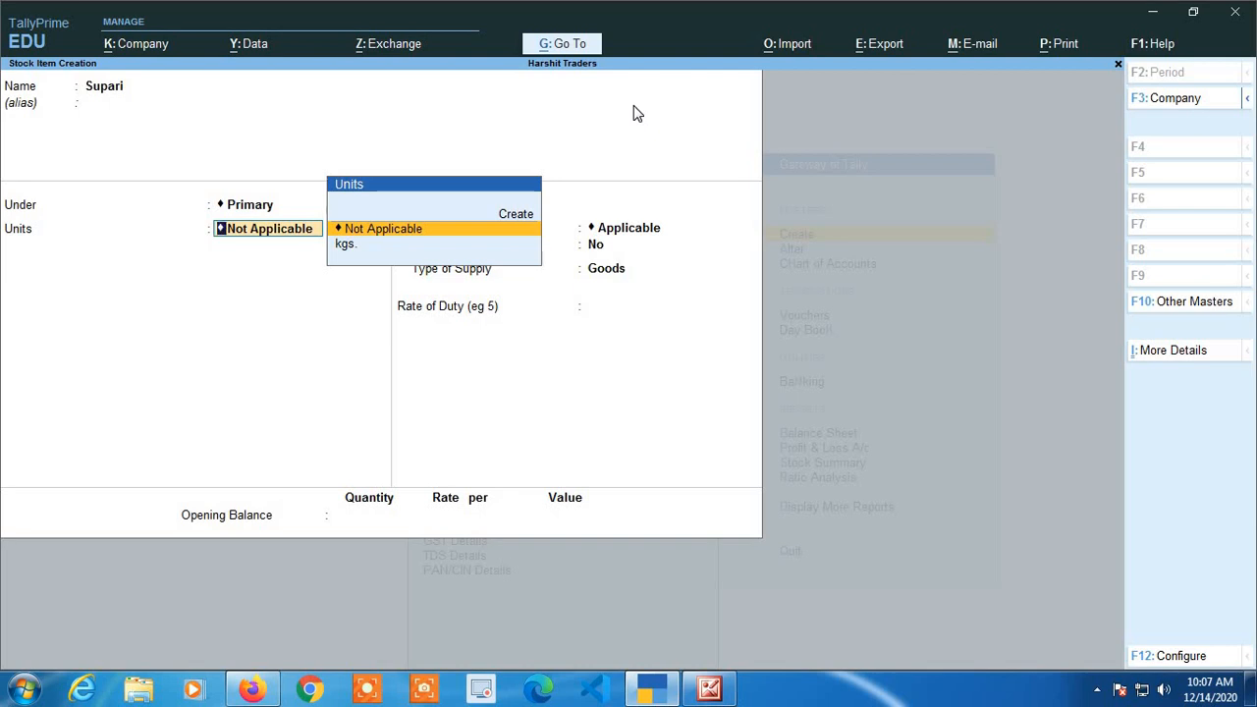
{"action": "key", "text": "Down"}
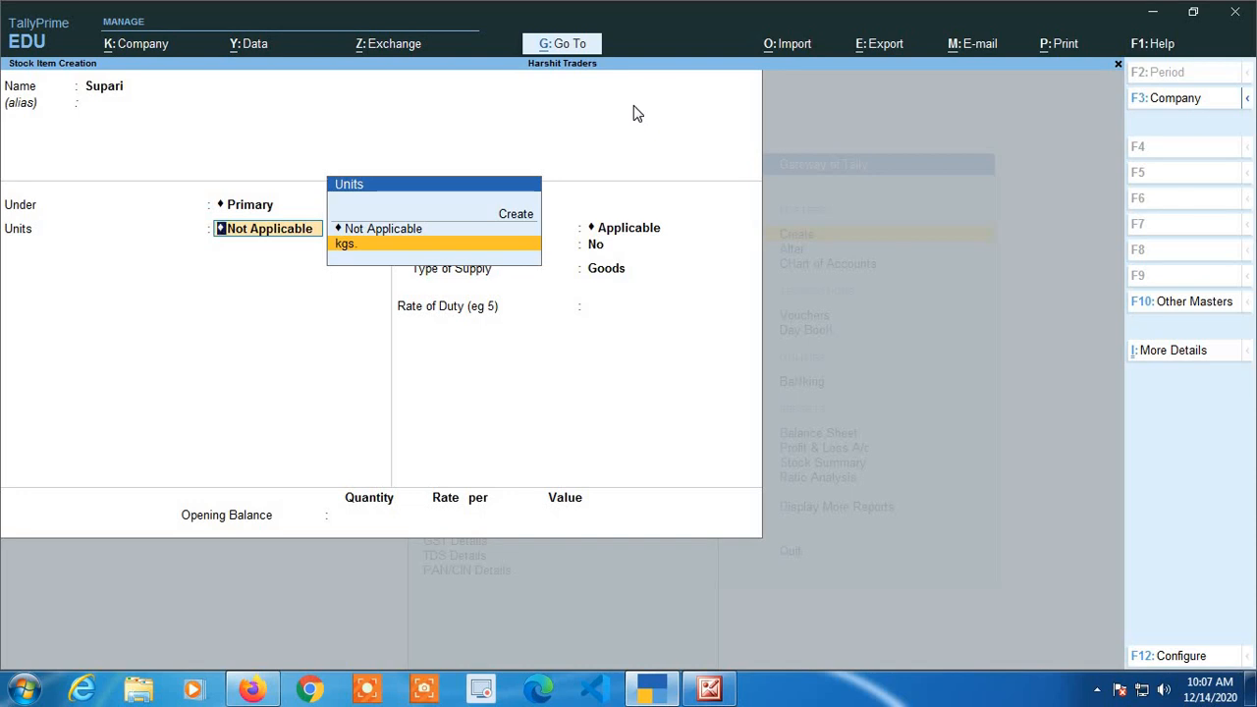
{"action": "key", "text": "Return"}
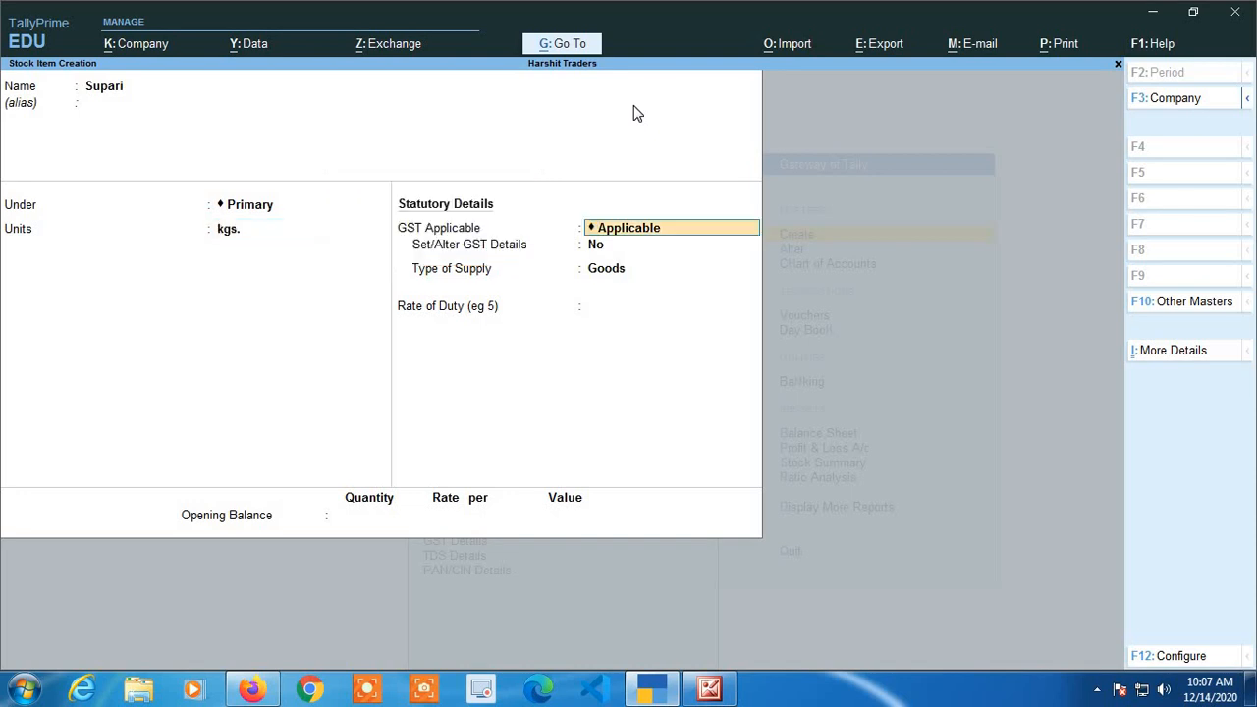
{"action": "key", "text": "BackSpace"}
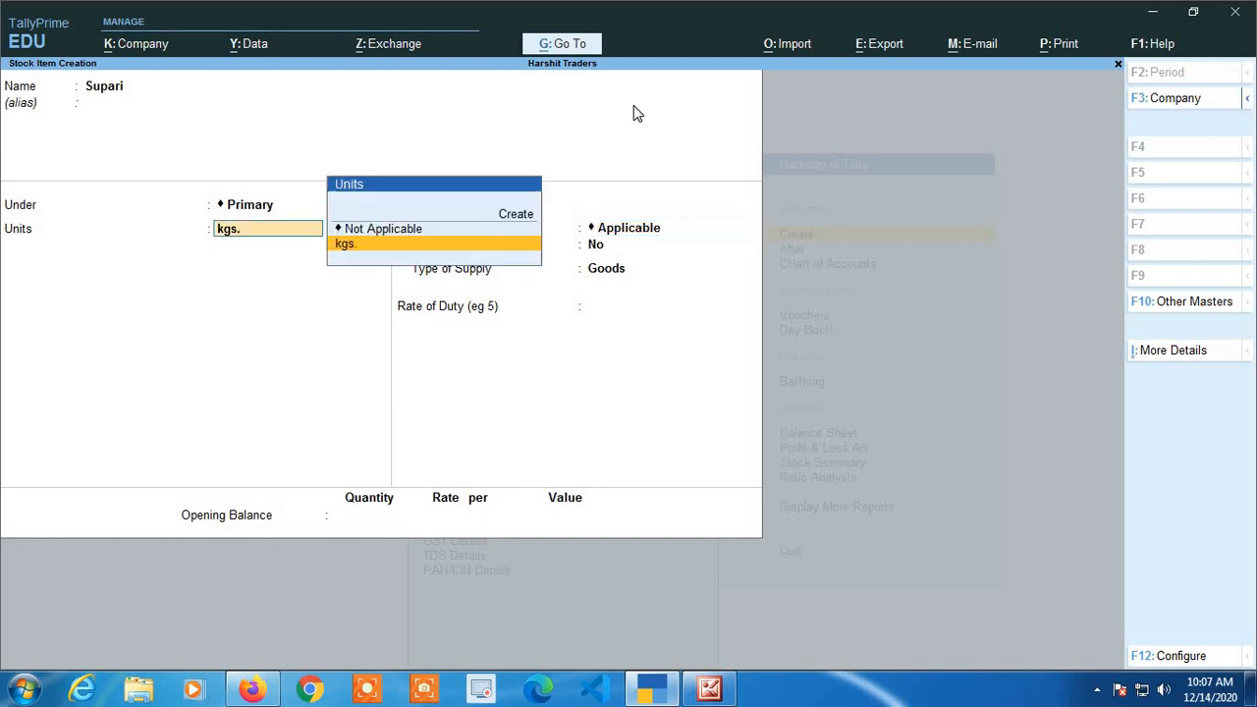
{"action": "key", "text": "Return"}
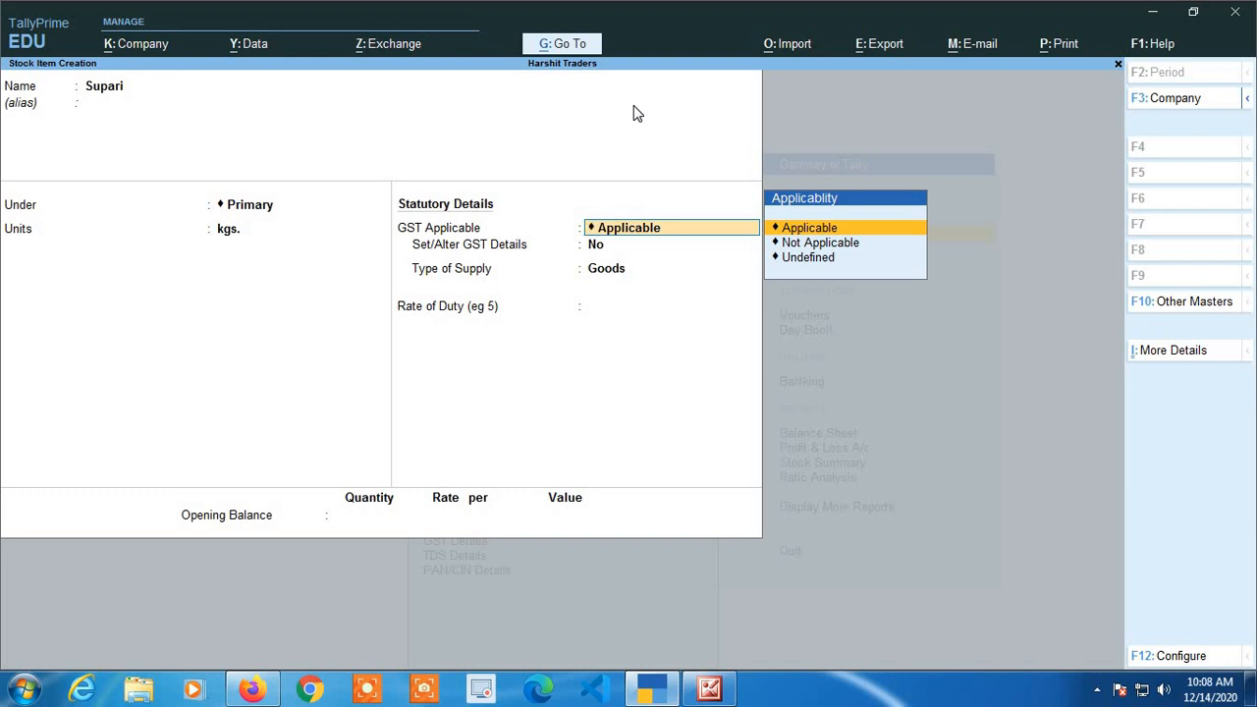
Review the general and inventory settings in the stock item configuration, then return to the item form
{"action": "key", "text": "F12"}
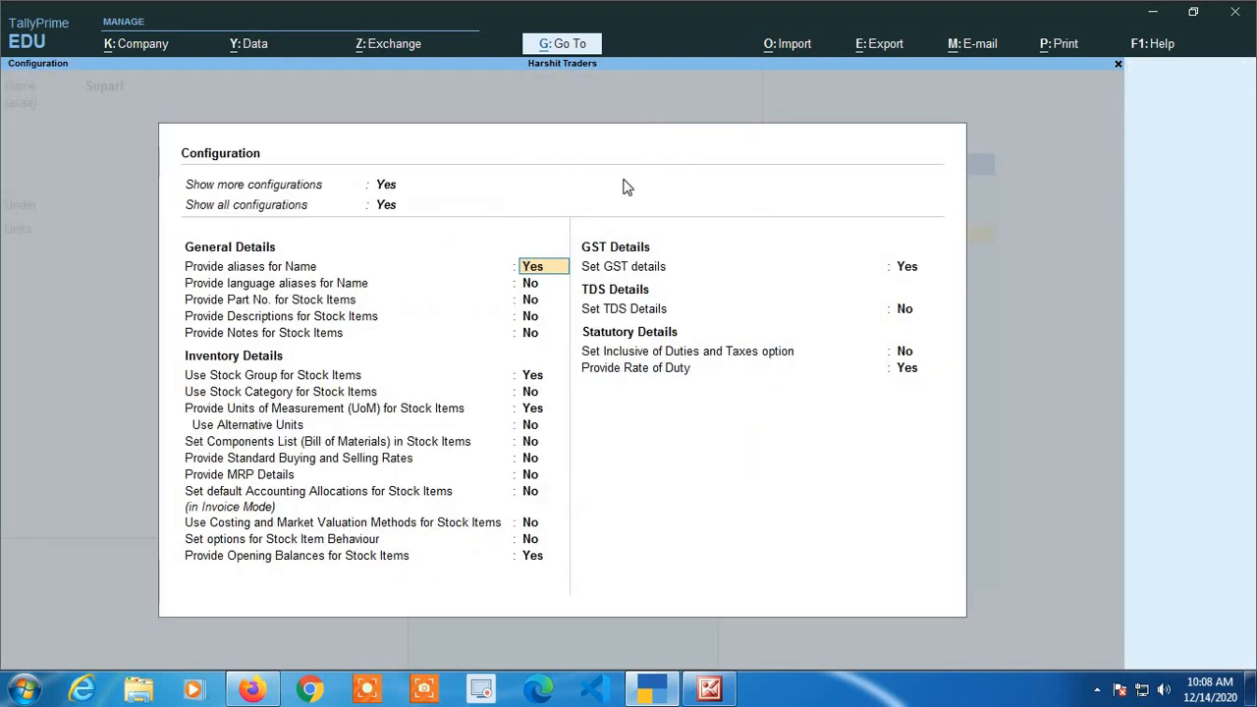
{"action": "key", "text": "Down"}
{"action": "key", "text": "Down"}
{"action": "key", "text": "Down"}
{"action": "key", "text": "Down"}
{"action": "key", "text": "Down"}
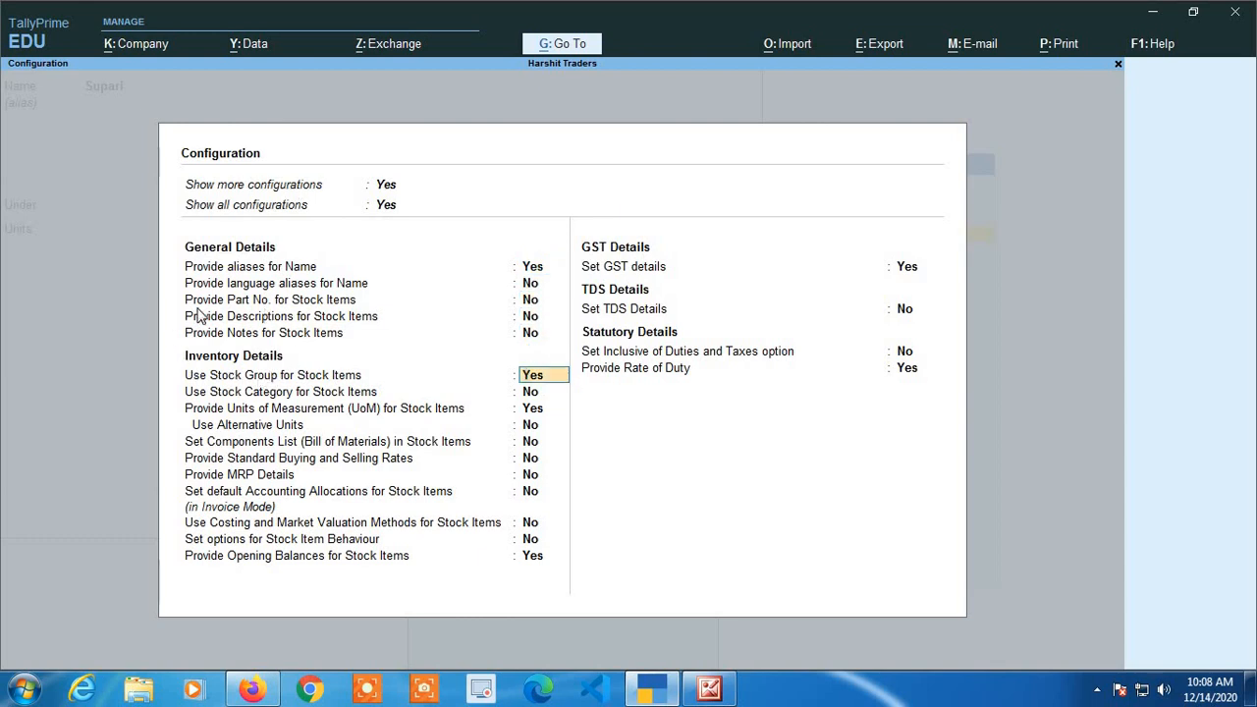
{"action": "key", "text": "Down"}
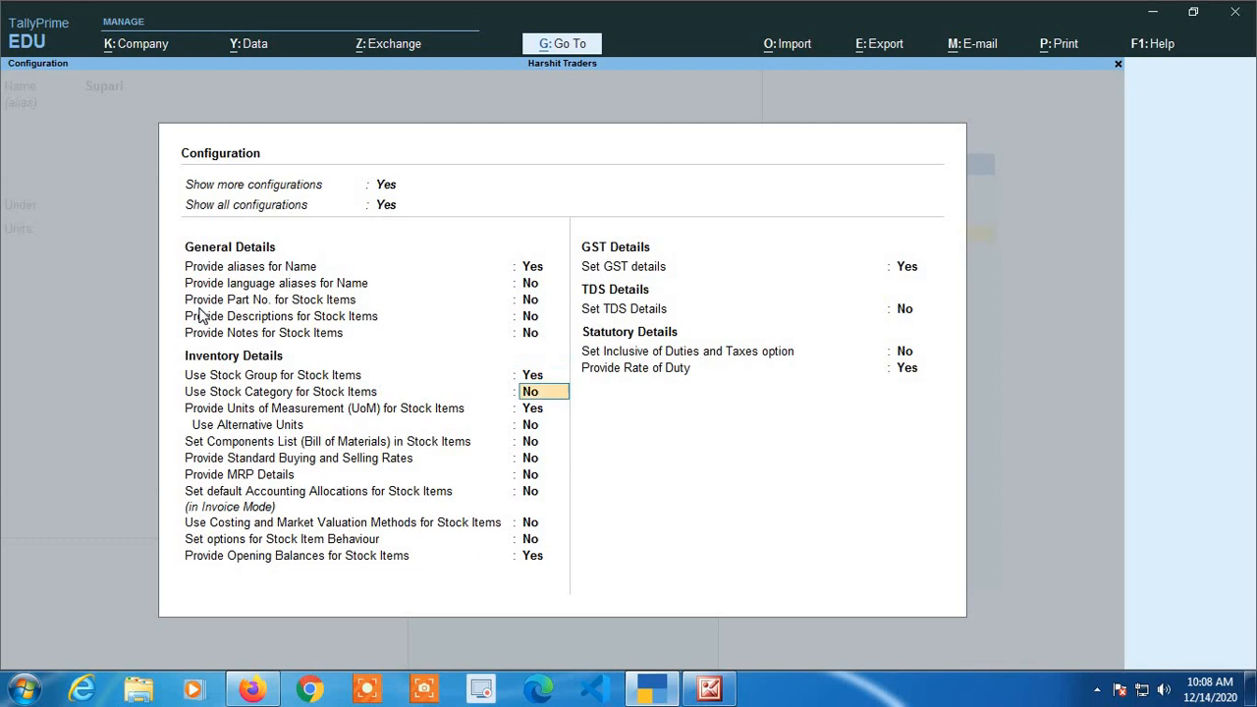
{"action": "key", "text": "Down"}
{"action": "key", "text": "Down"}
{"action": "key", "text": "Down"}
{"action": "key", "text": "Down"}
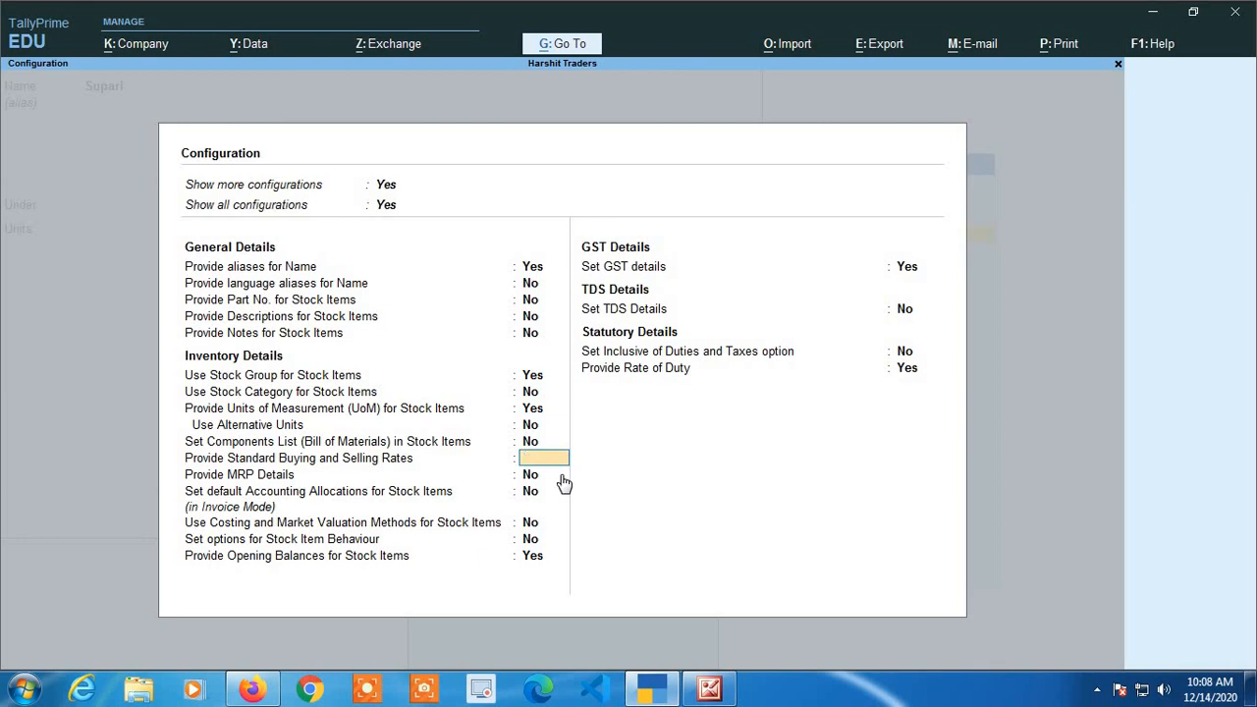
{"action": "key", "text": "ctrl+a"}
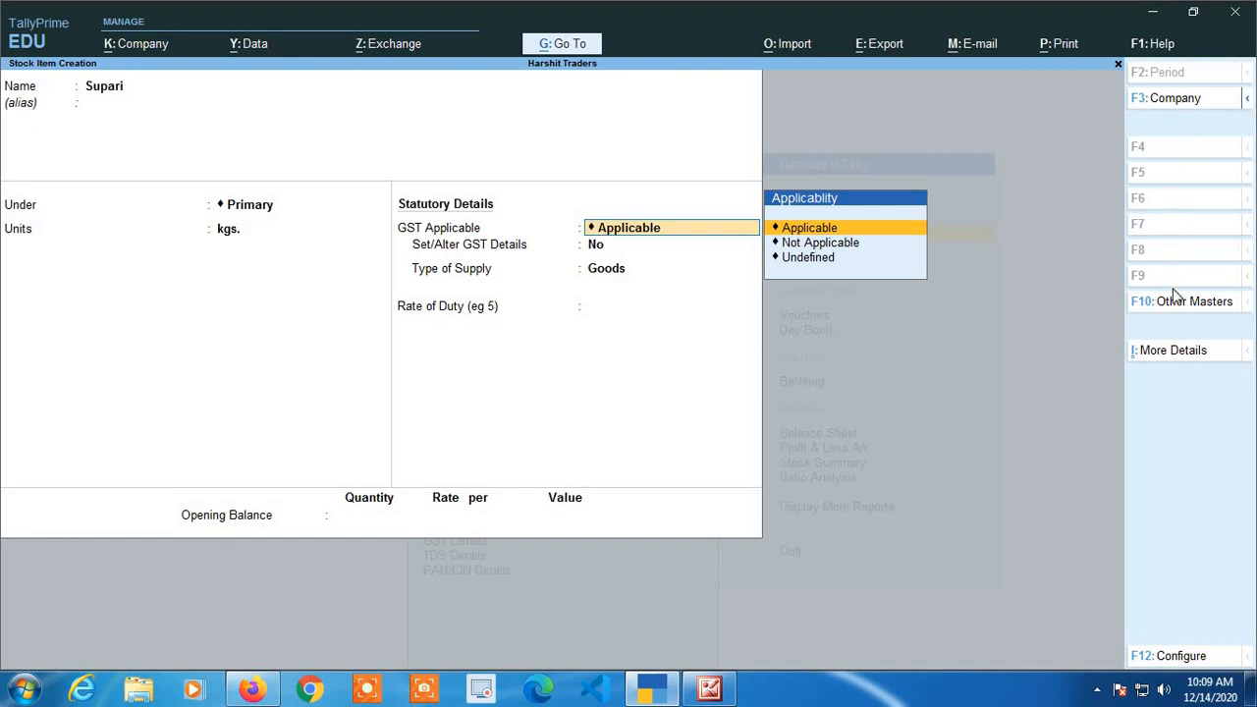
Open the additional details list for the stock item and expand it to include all entries and the inactive ones
{"action": "left_click", "coordinate": [1183, 355]}
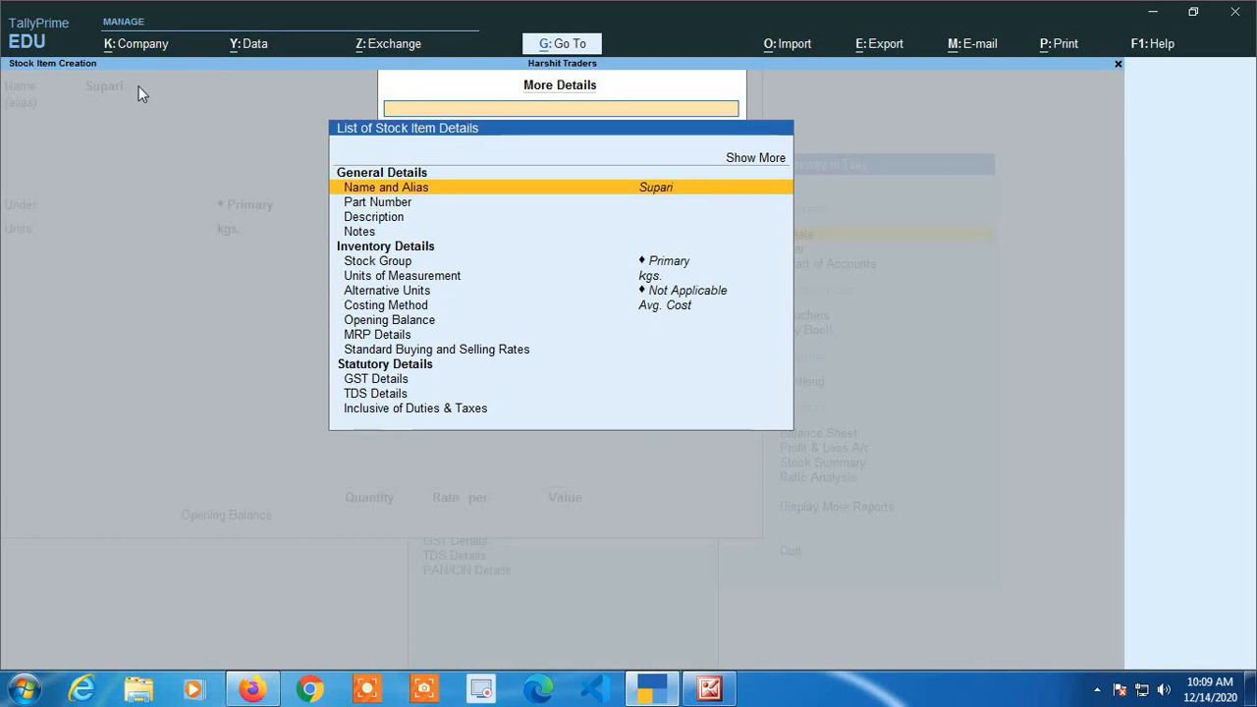
{"action": "key", "text": "Up"}
{"action": "key", "text": "Up"}
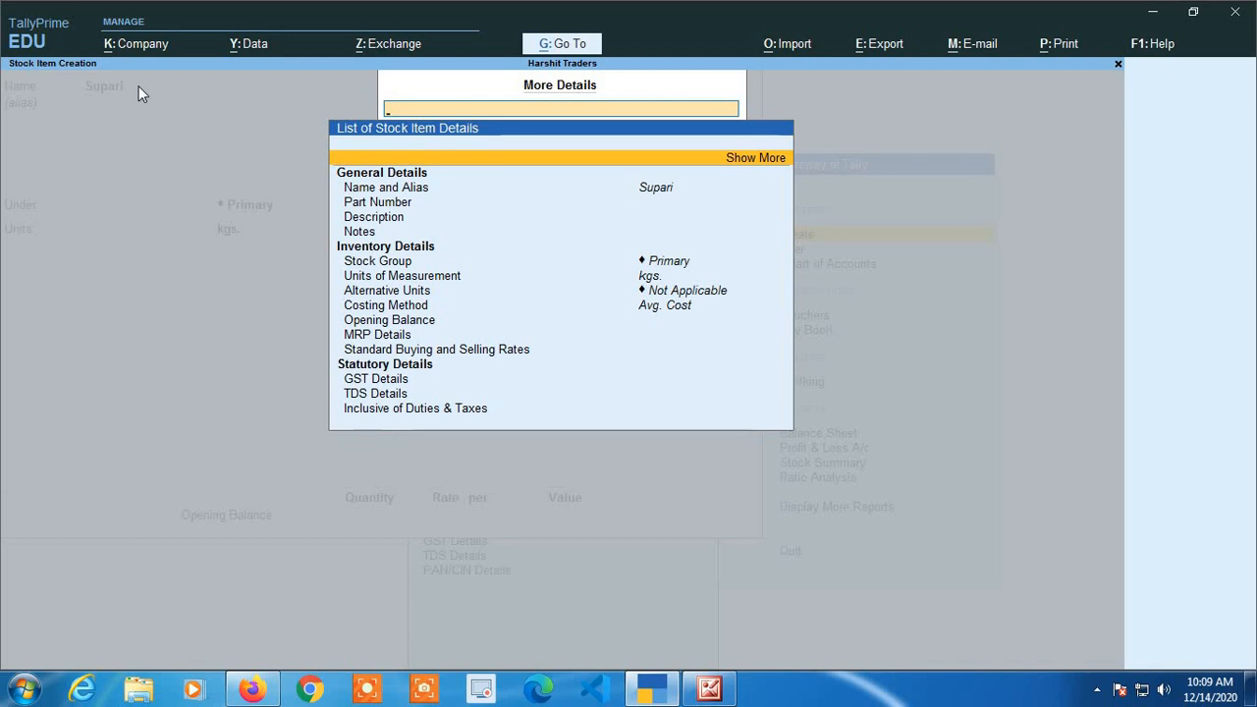
{"action": "key", "text": "Return"}
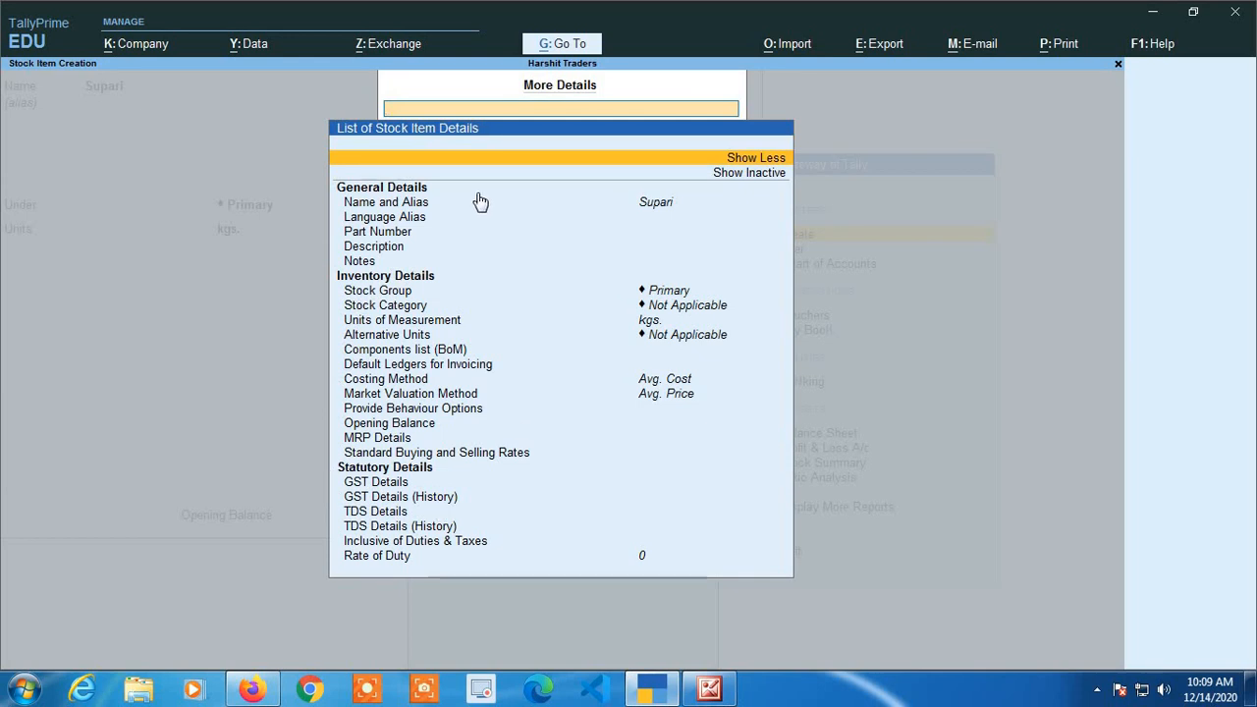
{"action": "key", "text": "Down"}
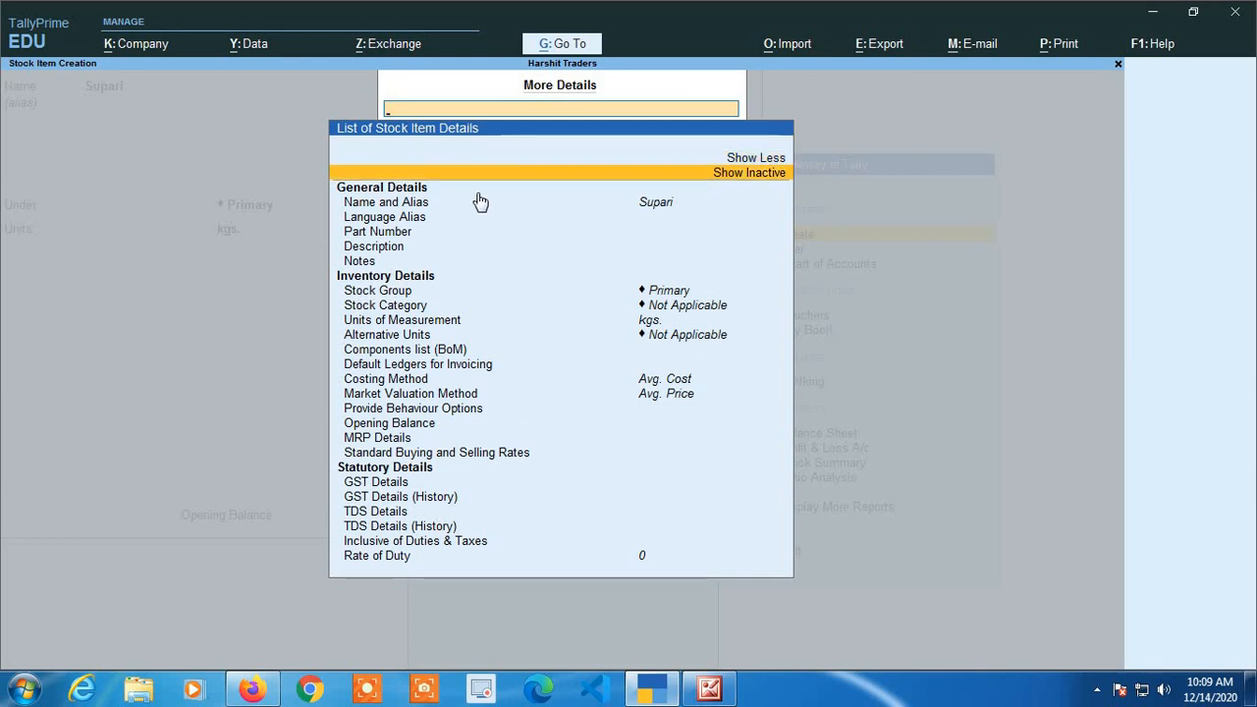
{"action": "key", "text": "Return"}
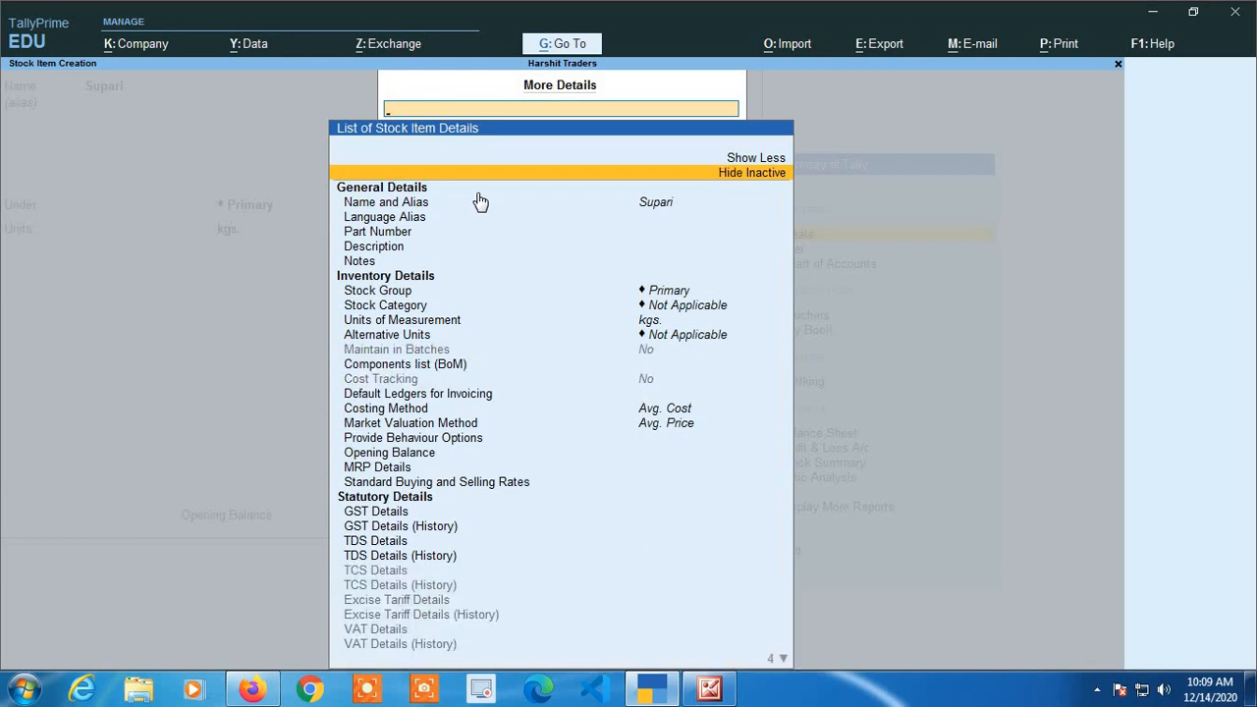
Look through the general, inventory and statutory details available for the stock item, down to the TCS details
{"action": "key", "text": "Down"}
{"action": "key", "text": "Down"}
{"action": "key", "text": "Down"}
{"action": "key", "text": "Down"}
{"action": "key", "text": "Down"}
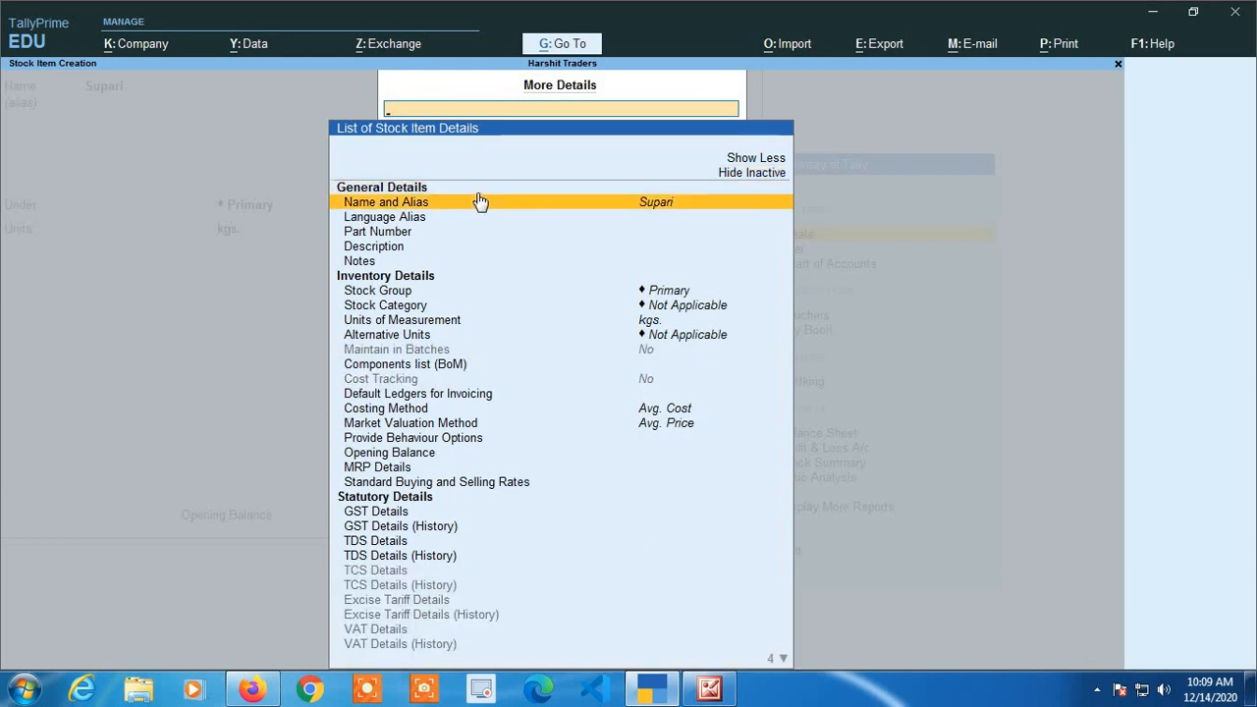
{"action": "key", "text": "Down"}
{"action": "key", "text": "Down"}
{"action": "key", "text": "Down"}
{"action": "key", "text": "Down"}
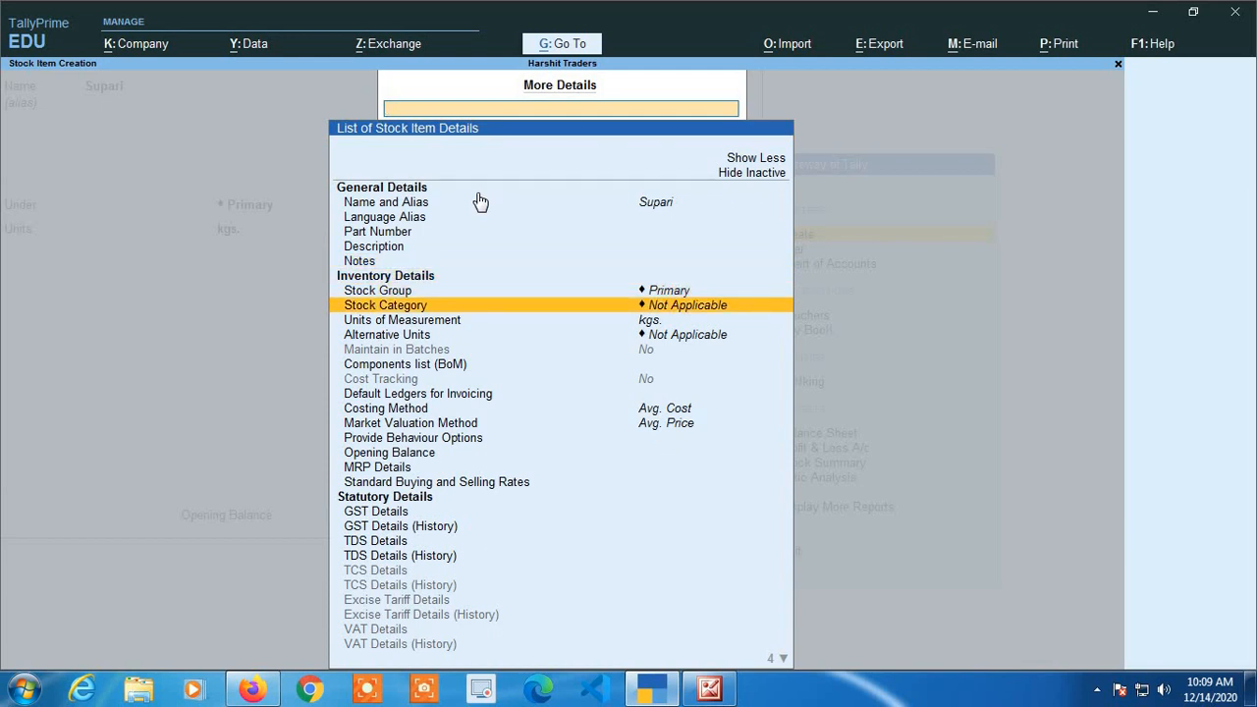
{"action": "key", "text": "Down"}
{"action": "key", "text": "Down"}
{"action": "key", "text": "Down"}
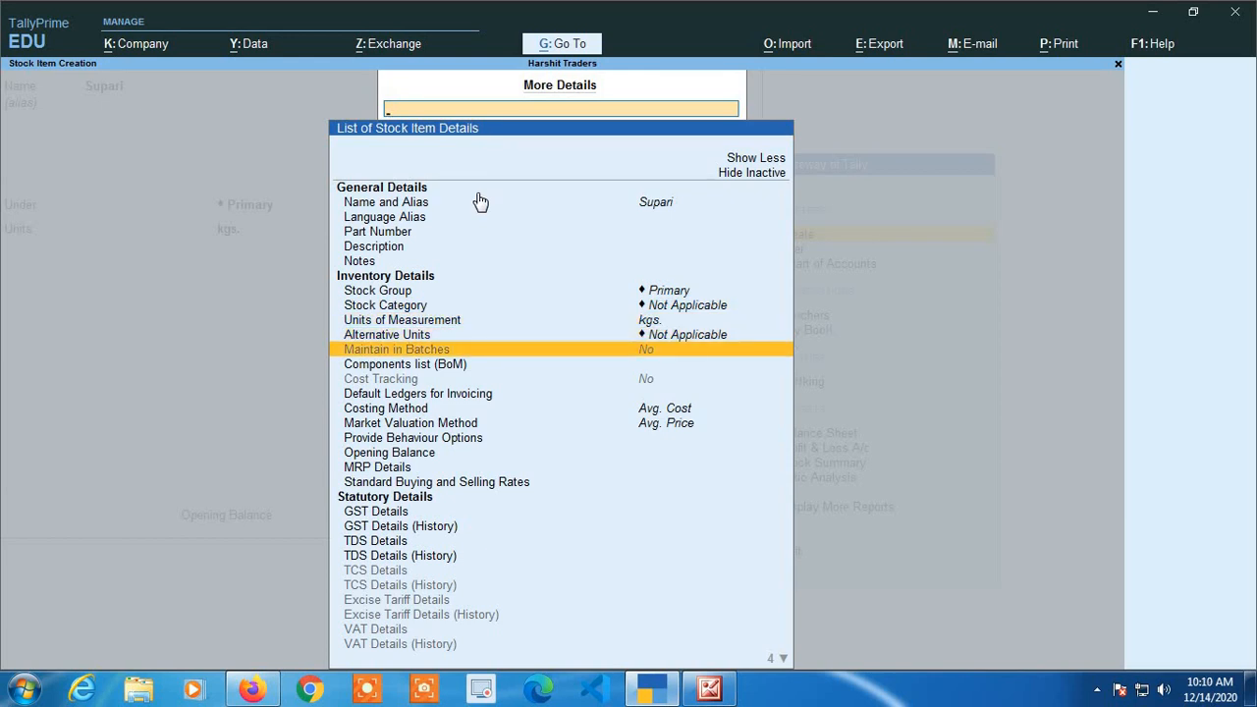
{"action": "key", "text": "Down"}
{"action": "key", "text": "Down"}
{"action": "key", "text": "Down"}
{"action": "key", "text": "Down"}
{"action": "key", "text": "Down"}
{"action": "key", "text": "Down"}
{"action": "key", "text": "Down"}
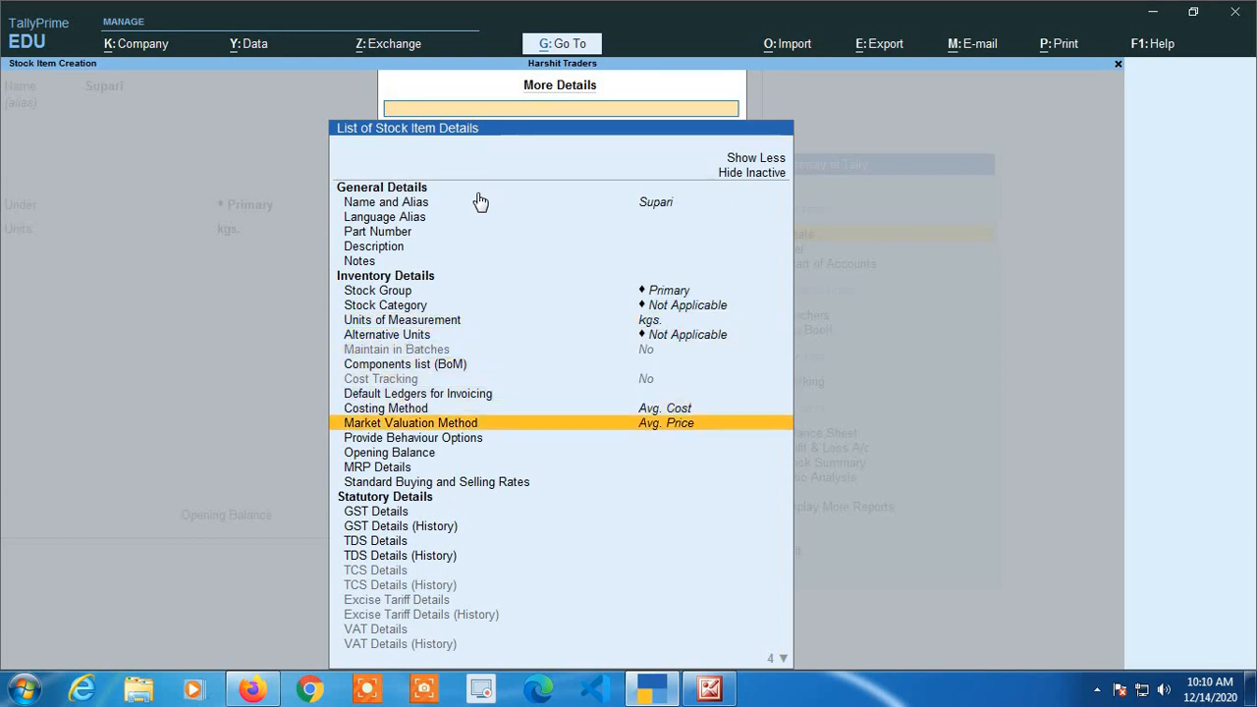
{"action": "key", "text": "Down"}
{"action": "key", "text": "Down"}
{"action": "key", "text": "Down"}
{"action": "key", "text": "Down"}
{"action": "key", "text": "Down"}
{"action": "key", "text": "Down"}
{"action": "key", "text": "Down"}
{"action": "key", "text": "Down"}
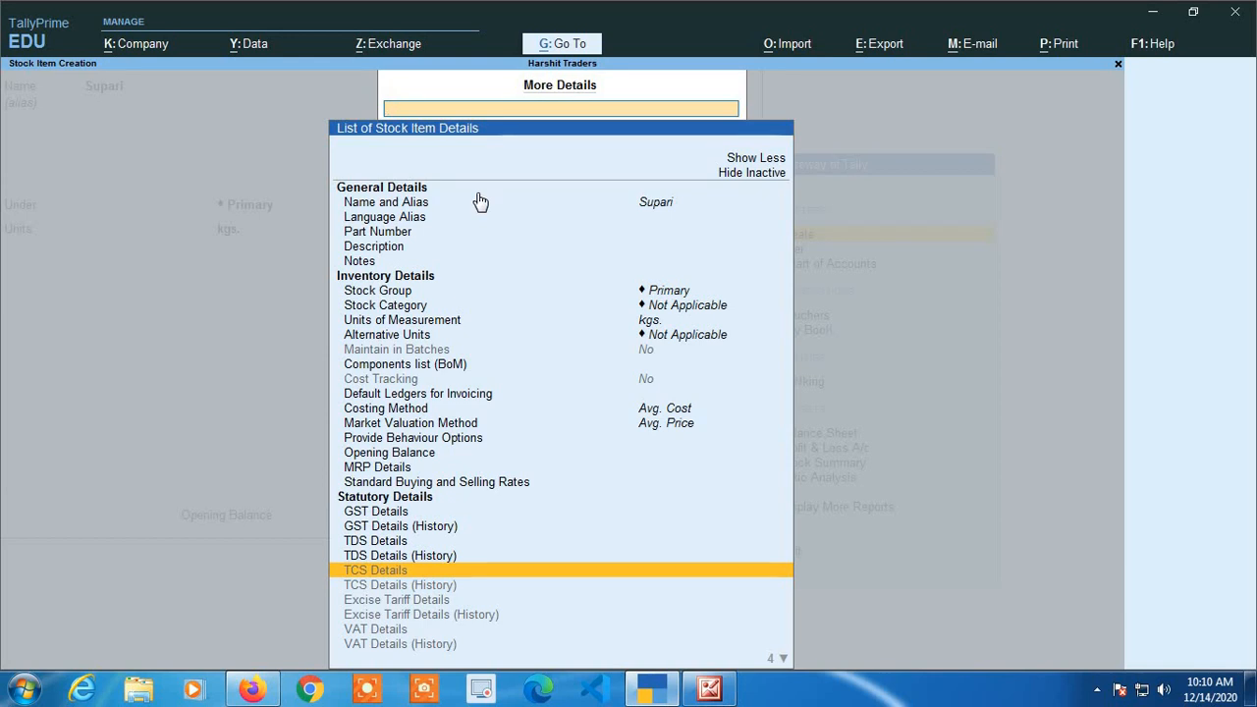
Examine where the inventory details end at Standard Buying and Selling Rates and the statutory details begin
{"action": "key", "text": "Up"}
{"action": "key", "text": "Up"}
{"action": "key", "text": "Up"}
{"action": "key", "text": "Up"}
{"action": "key", "text": "Up"}
{"action": "key", "text": "Up"}
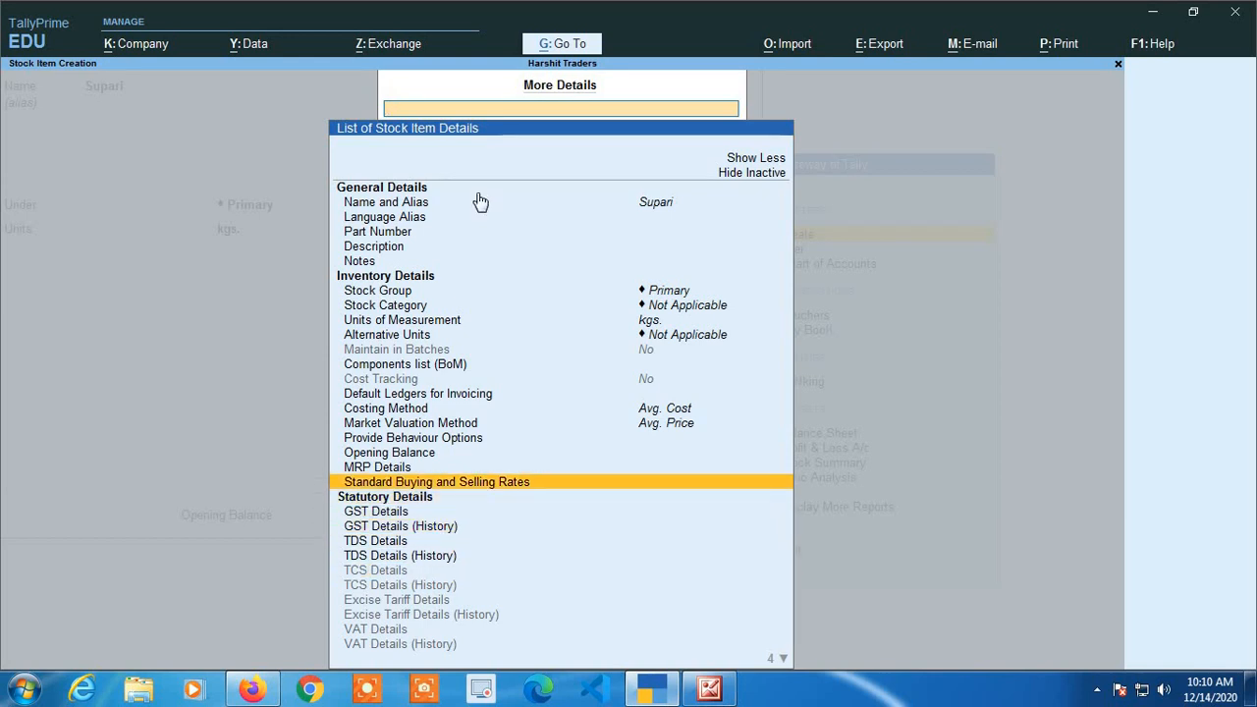
{"action": "key", "text": "Down"}
{"action": "key", "text": "Up"}
{"action": "key", "text": "Down"}
{"action": "key", "text": "Up"}
{"action": "key", "text": "Down"}
{"action": "key", "text": "Up"}
{"action": "key", "text": "Down"}
{"action": "key", "text": "Up"}
{"action": "key", "text": "Down"}
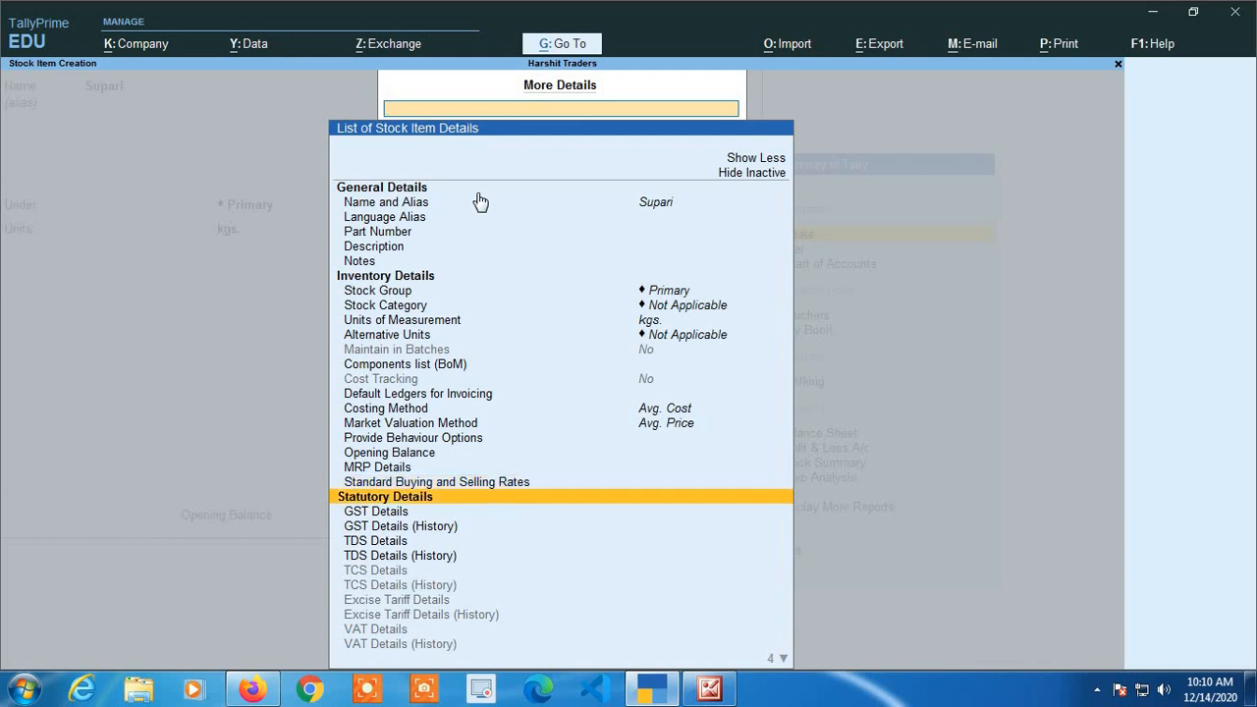
{"action": "key", "text": "Up"}
Try the inactive TCS Details entry for the stock item and decline enabling the TCS feature for the company
{"action": "key", "text": "Down"}
{"action": "key", "text": "Down"}
{"action": "key", "text": "Down"}
{"action": "key", "text": "Down"}
{"action": "key", "text": "Down"}
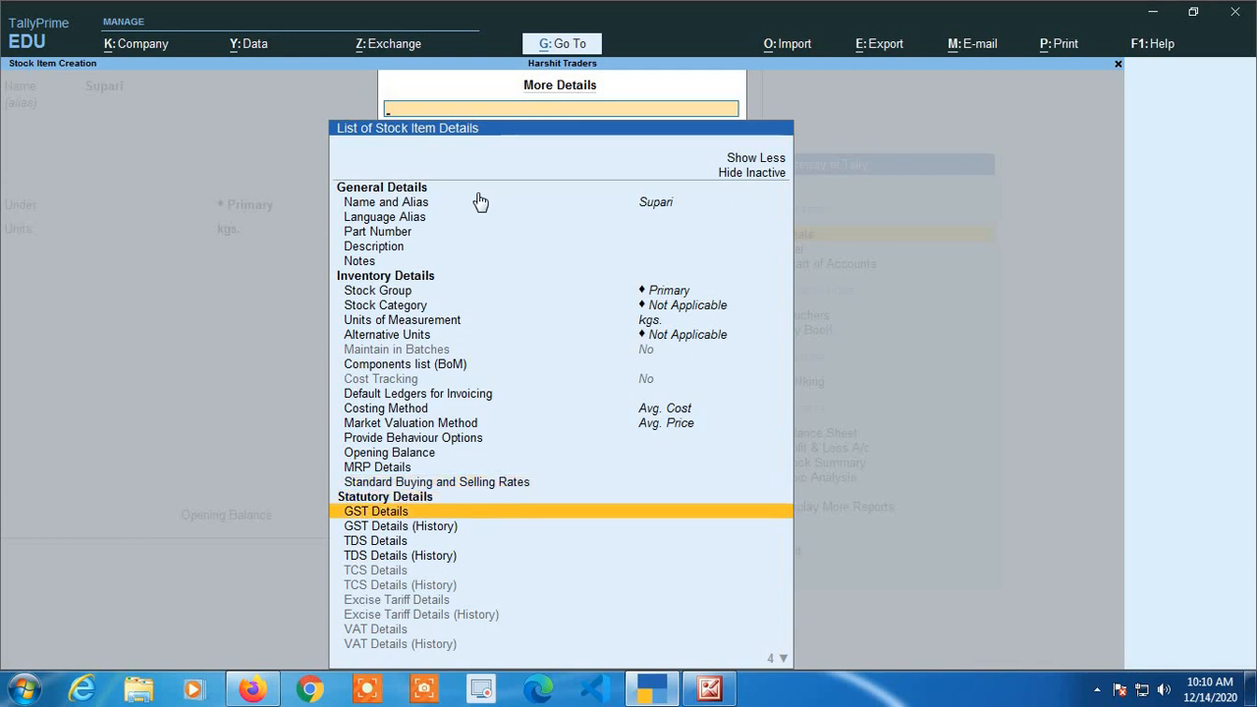
{"action": "key", "text": "Down"}
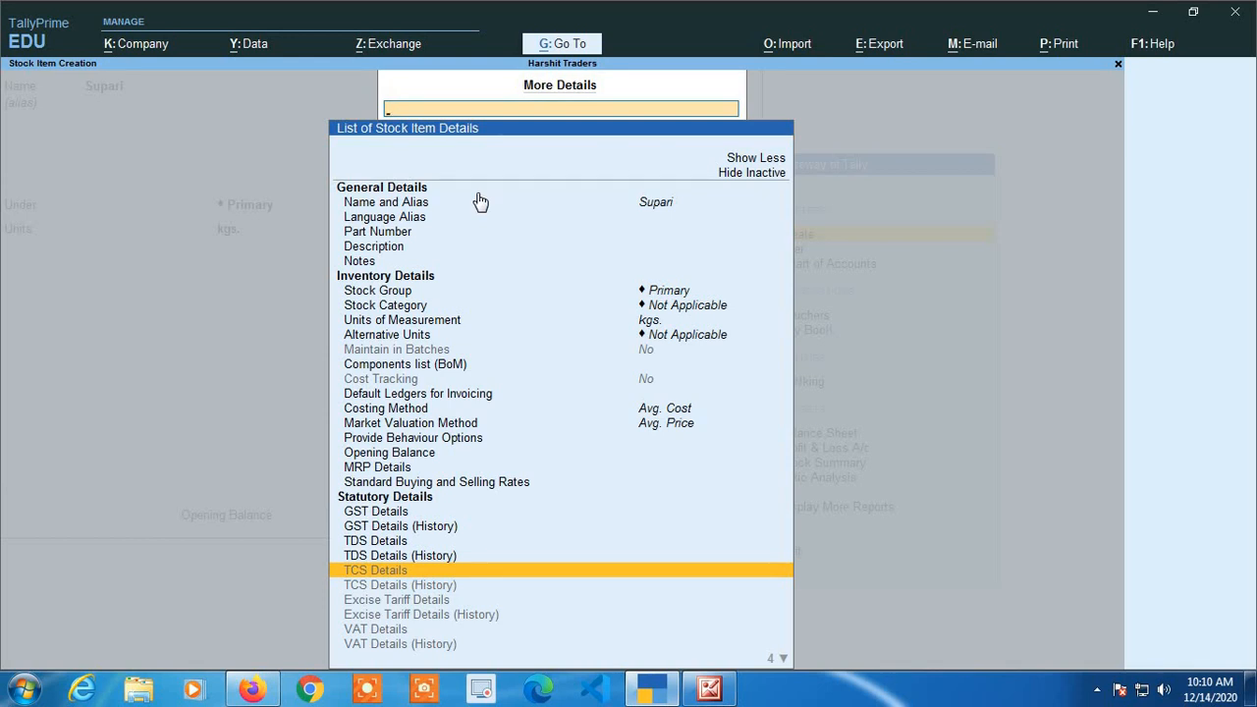
{"action": "key", "text": "Down"}
{"action": "key", "text": "Up"}
{"action": "key", "text": "Return"}
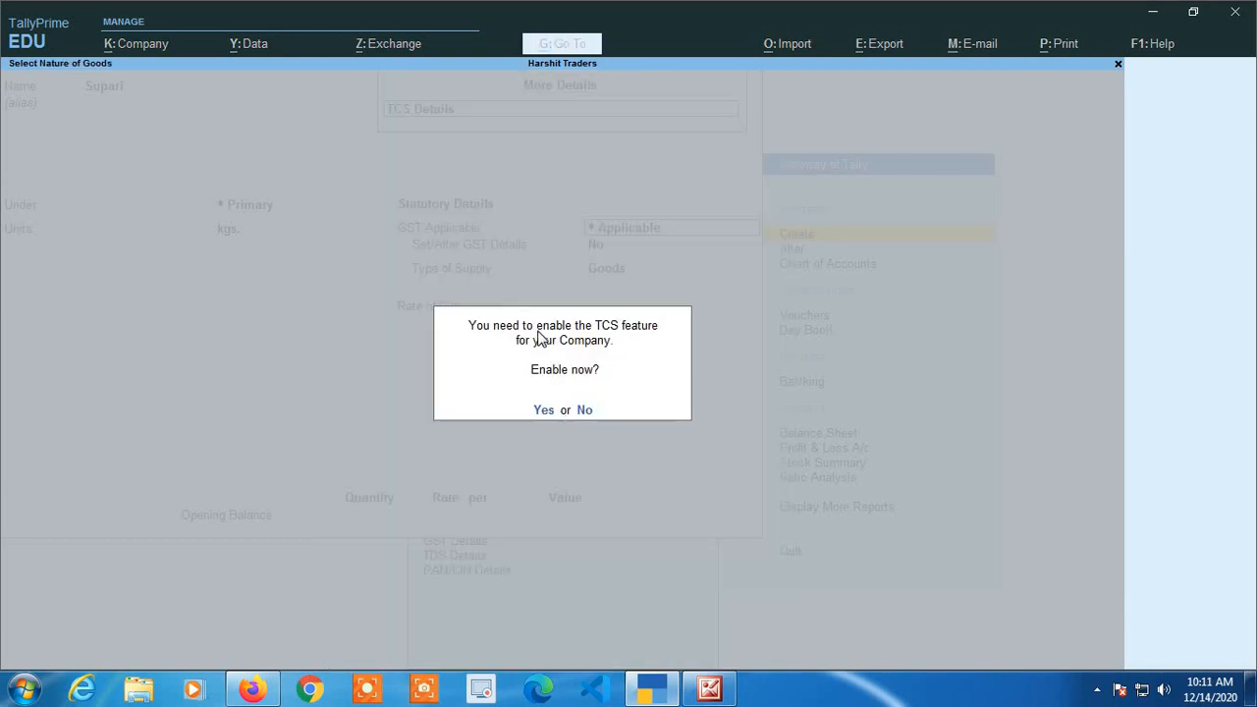
{"action": "key", "text": "n"}
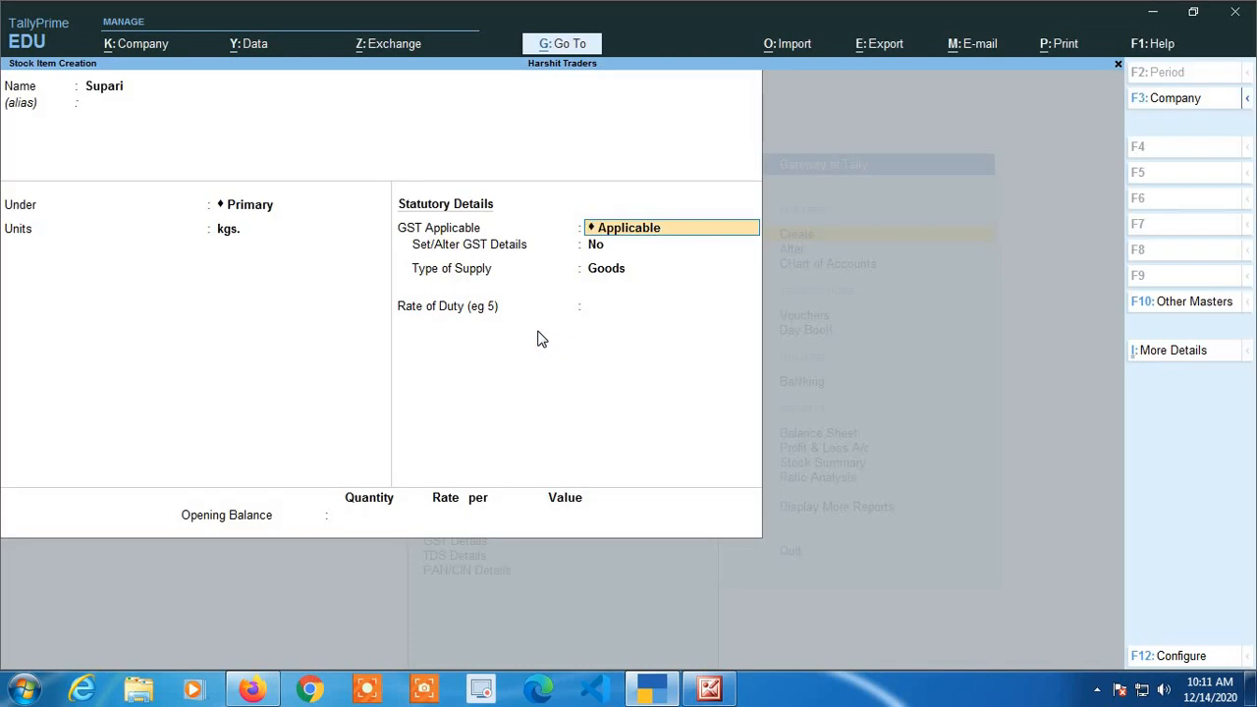
Check the stock item configuration, and expand the additional details list to include all entries and the inactive ones
{"action": "key", "text": "F12"}
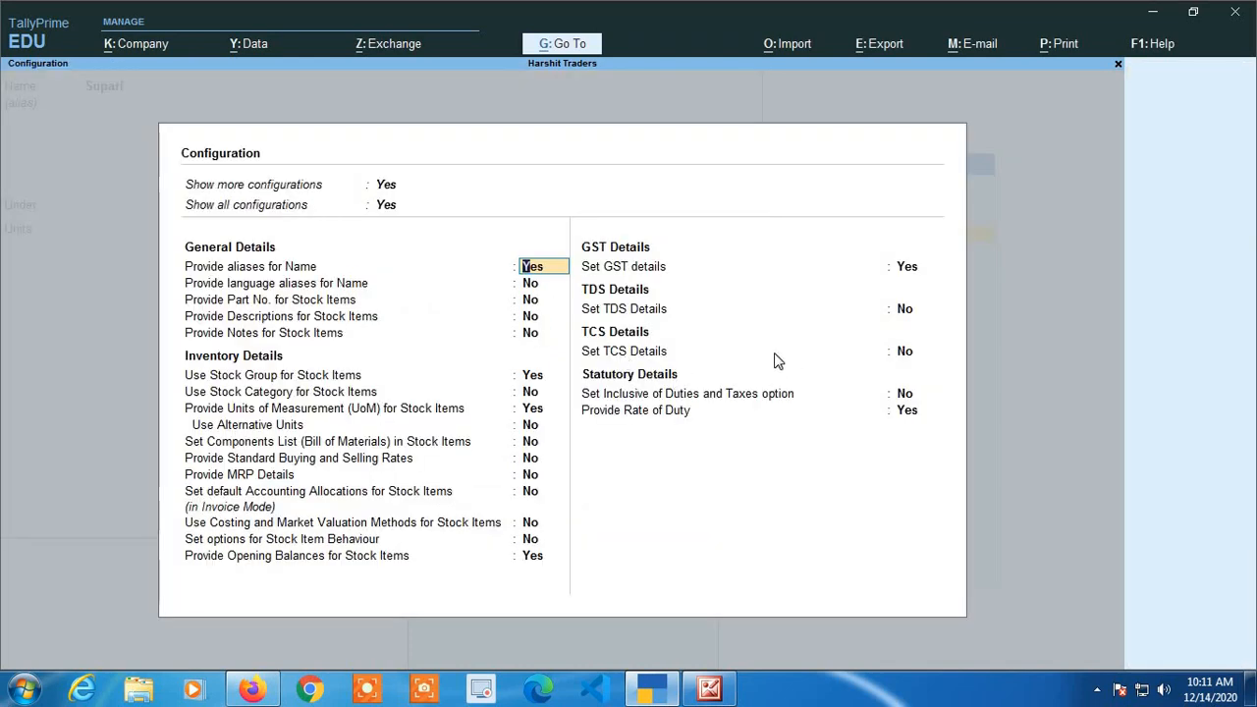
{"action": "key", "text": "ctrl+a"}
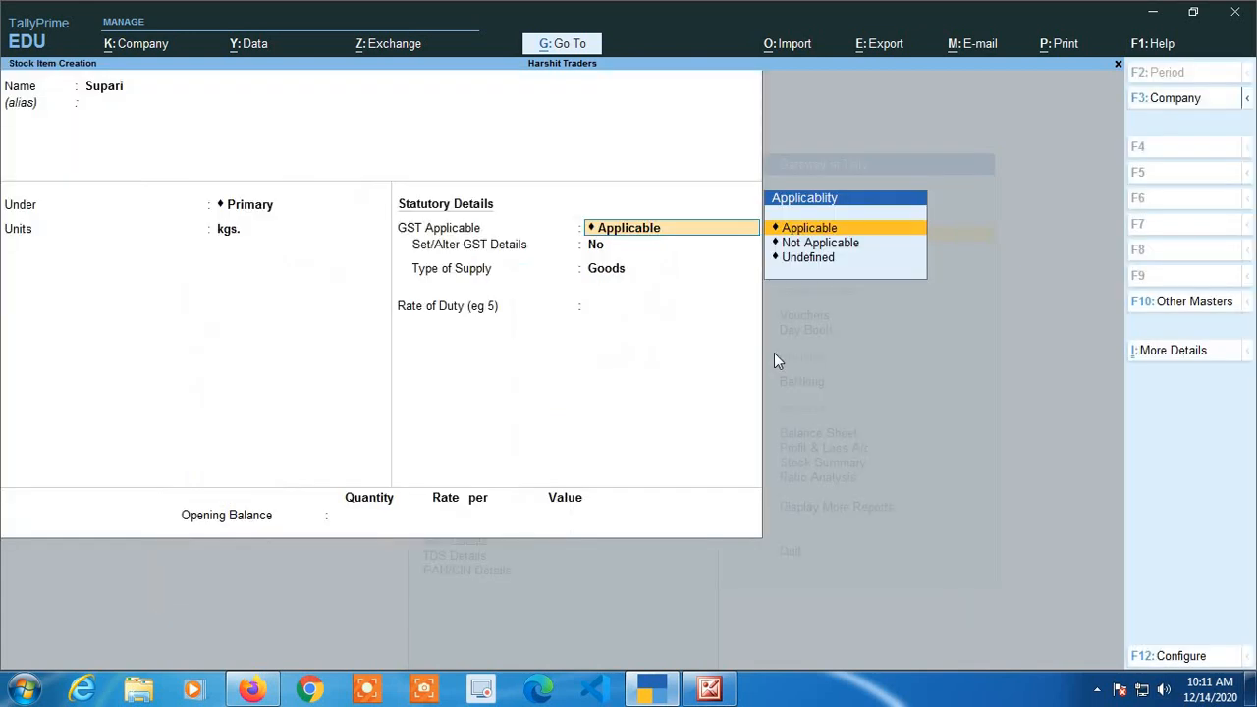
{"action": "left_click", "coordinate": [1159, 353]}
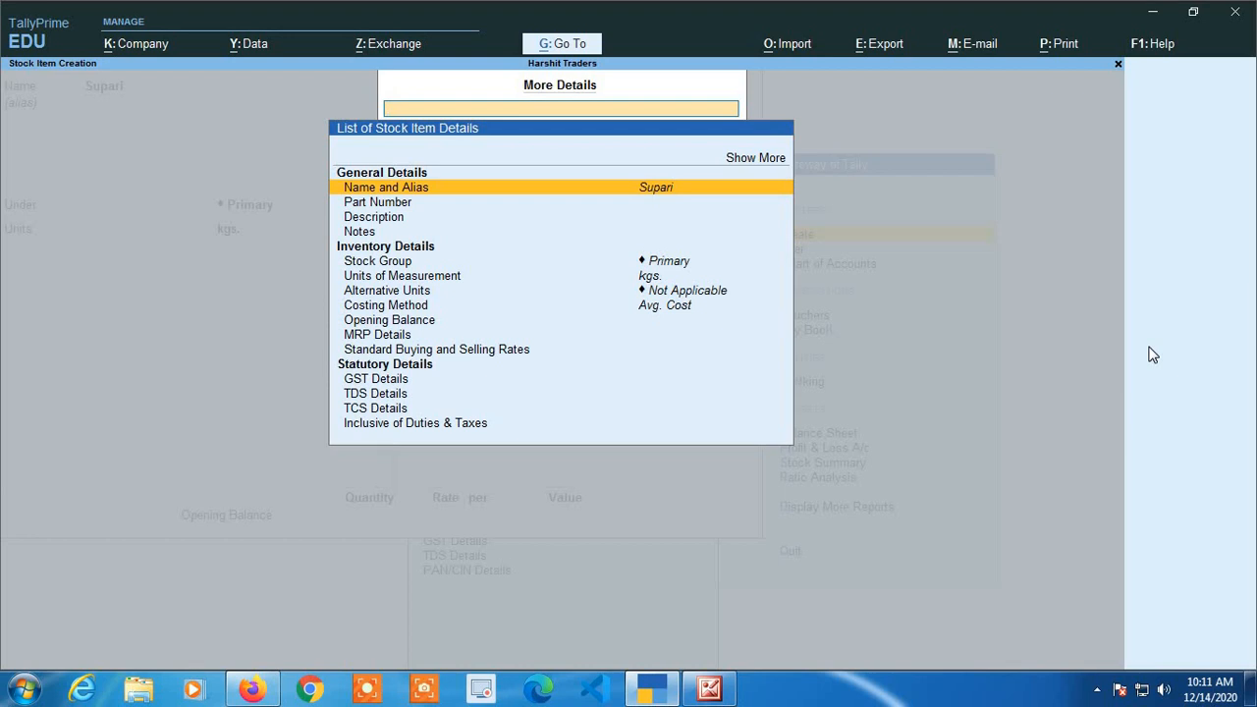
{"action": "left_click", "coordinate": [761, 163]}
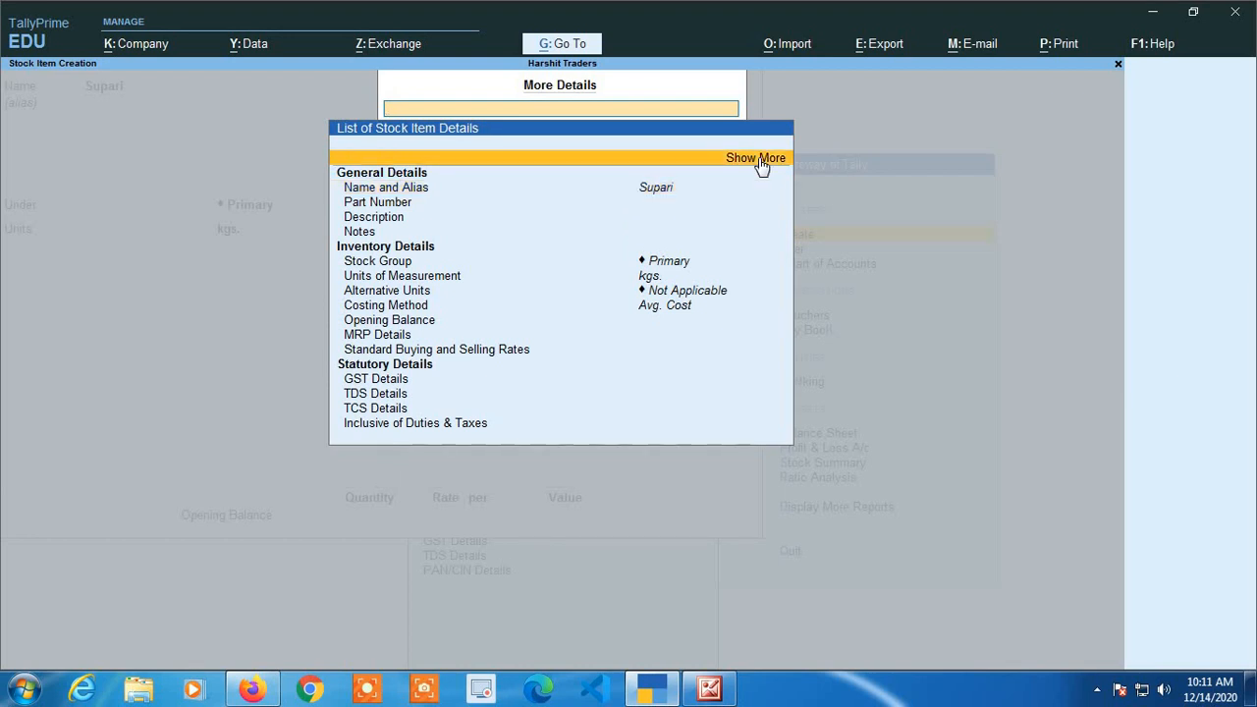
{"action": "key", "text": "Return"}
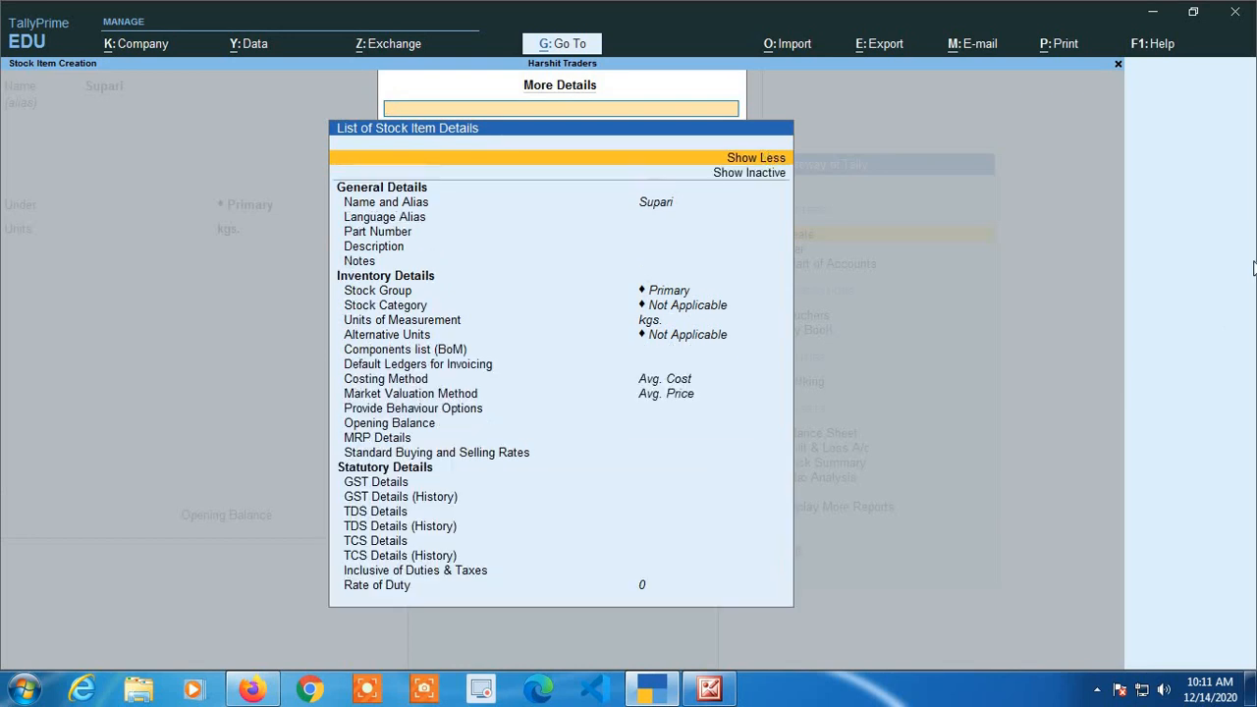
{"action": "key", "text": "Down"}
{"action": "key", "text": "Return"}
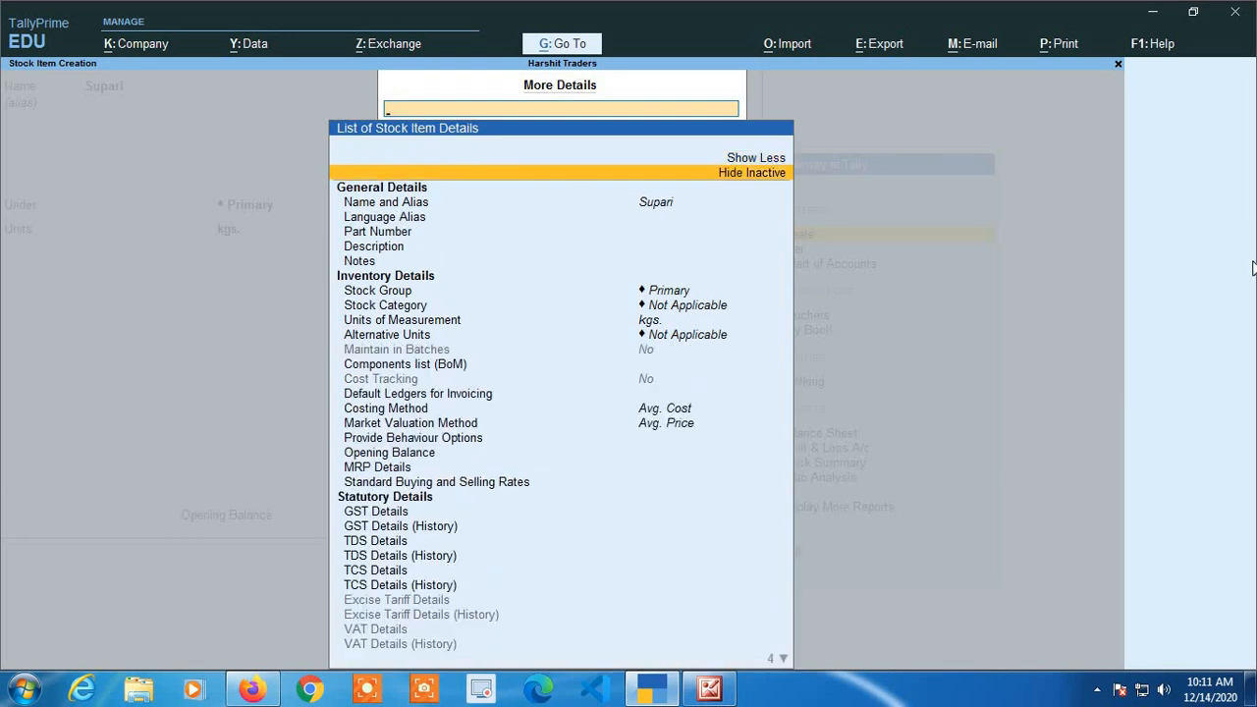
Look through the stock item's additional details down to TCS Details and back up to Standard Buying and Selling Rates, and close the list
{"action": "key", "text": "Down"}
{"action": "key", "text": "Down"}
{"action": "key", "text": "Down"}
{"action": "key", "text": "Down"}
{"action": "key", "text": "Down"}
{"action": "key", "text": "Down"}
{"action": "key", "text": "Down"}
{"action": "key", "text": "Down"}
{"action": "key", "text": "Down"}
{"action": "key", "text": "Down"}
{"action": "key", "text": "Down"}
{"action": "key", "text": "Down"}
{"action": "key", "text": "Down"}
{"action": "key", "text": "Down"}
{"action": "key", "text": "Down"}
{"action": "key", "text": "Down"}
{"action": "key", "text": "Down"}
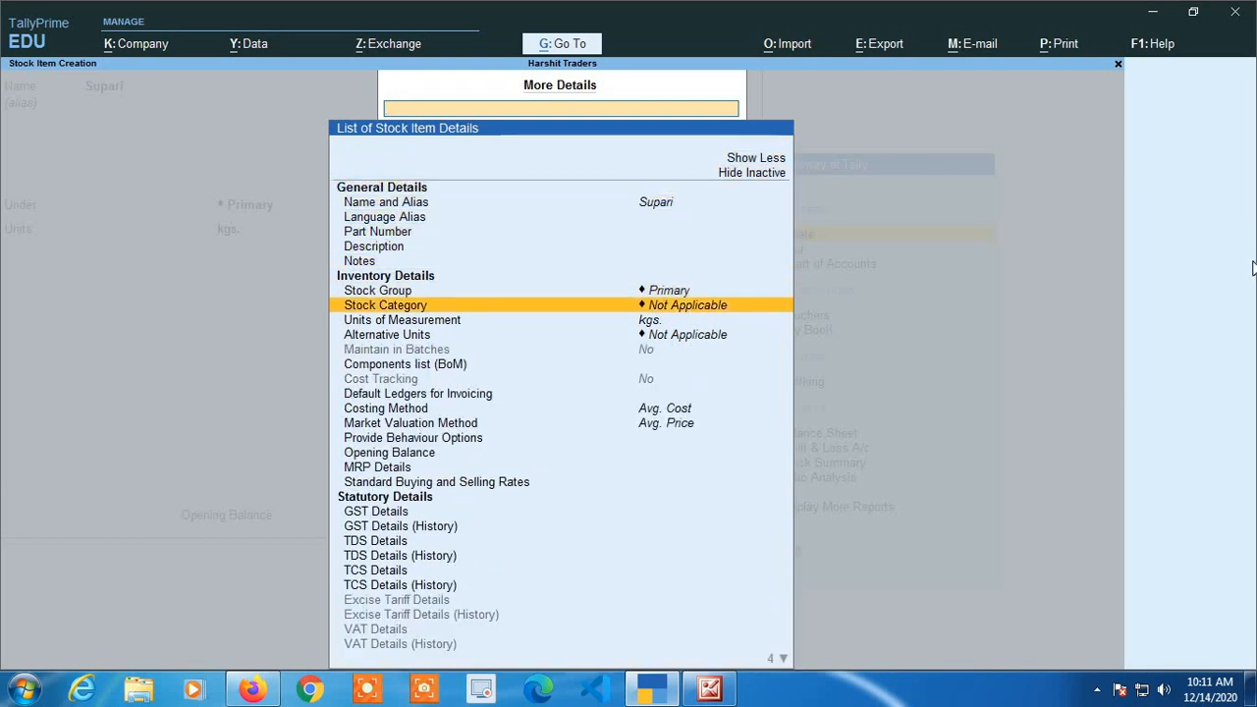
{"action": "key", "text": "Down"}
{"action": "key", "text": "Down"}
{"action": "key", "text": "Down"}
{"action": "key", "text": "Down"}
{"action": "key", "text": "Down"}
{"action": "key", "text": "Down"}
{"action": "key", "text": "Down"}
{"action": "key", "text": "Down"}
{"action": "key", "text": "Down"}
{"action": "key", "text": "Down"}
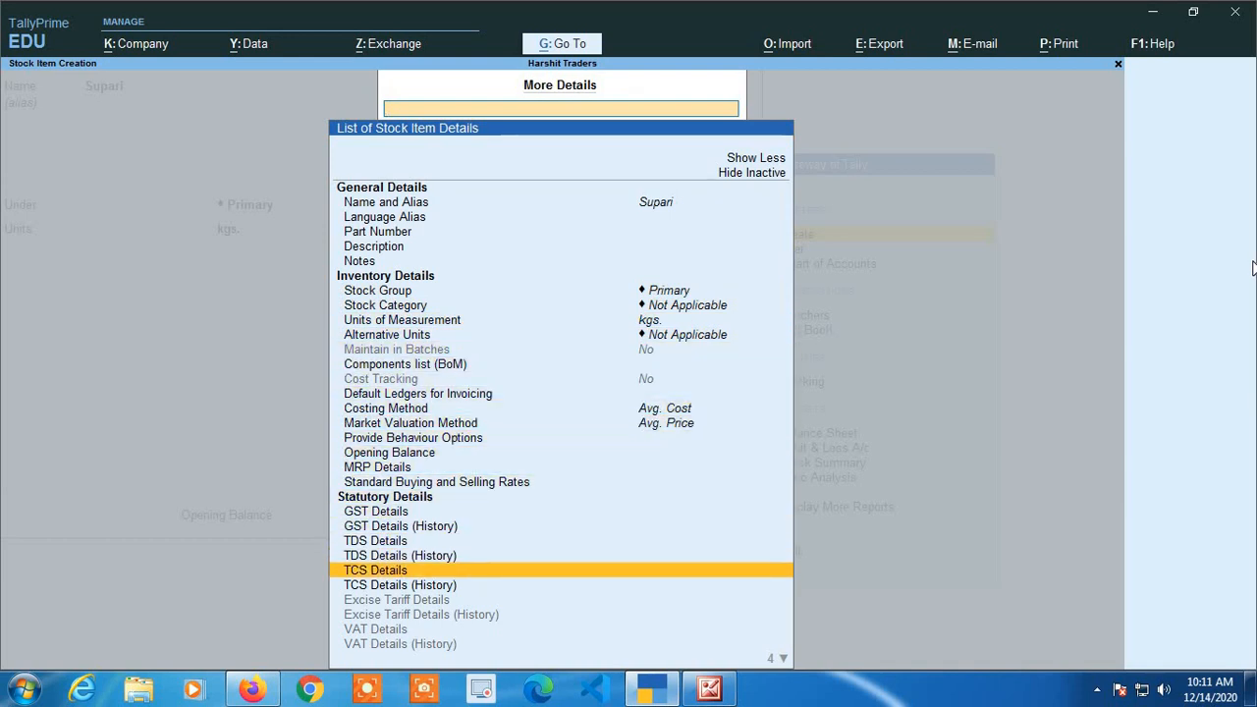
{"action": "key", "text": "Up"}
{"action": "key", "text": "Up"}
{"action": "key", "text": "Up"}
{"action": "key", "text": "Up"}
{"action": "key", "text": "Up"}
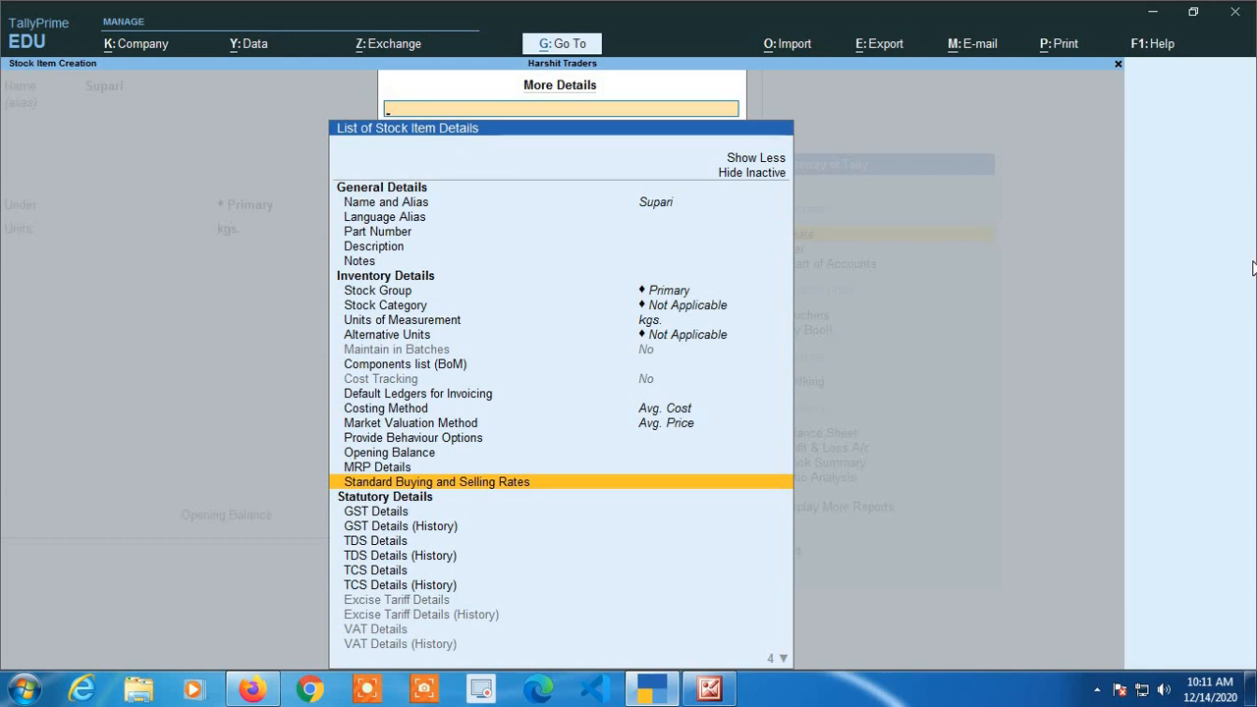
{"action": "key", "text": "Escape"}
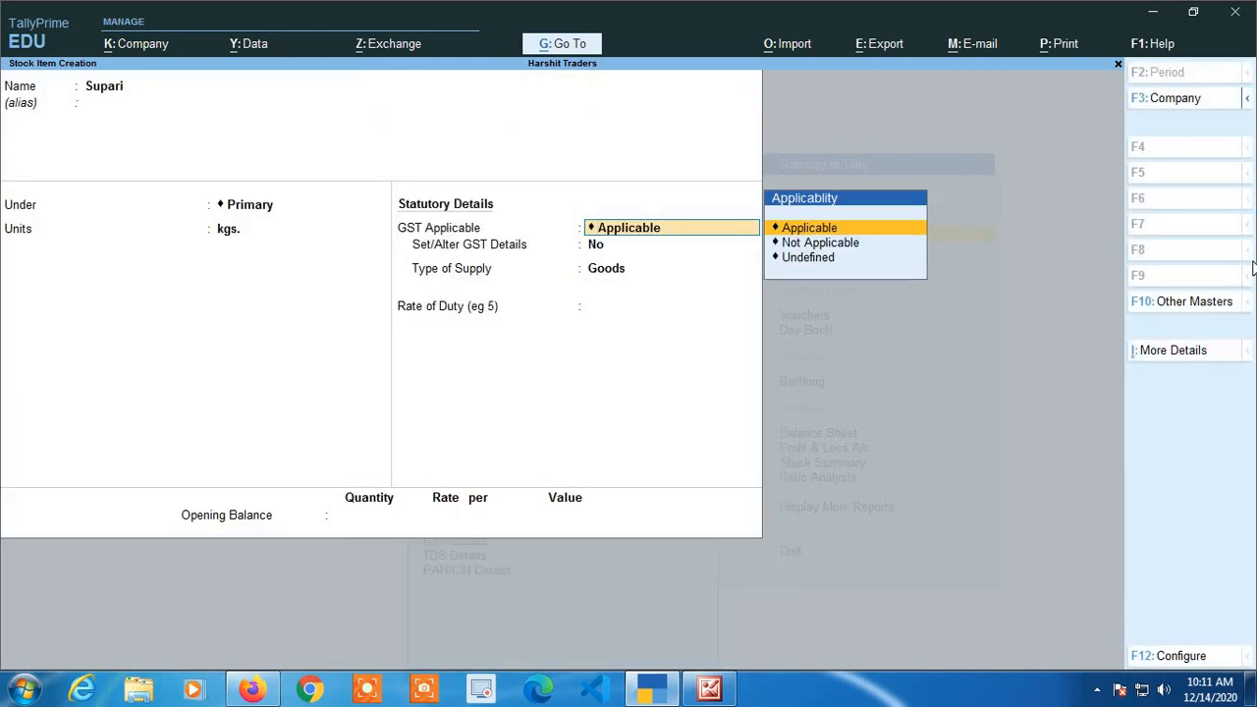
Enable Provide Standard Buying and Selling Rates in the stock item configuration, keeping the other options, and save the configuration
{"action": "key", "text": "BackSpace"}
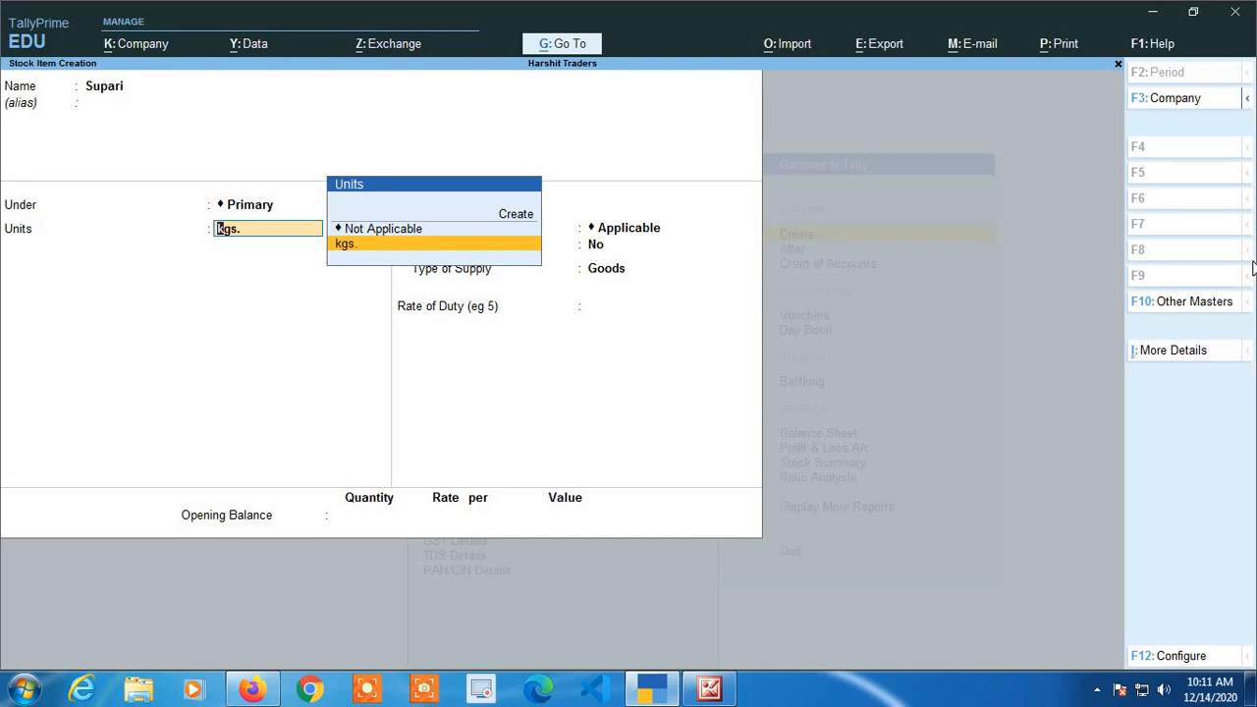
{"action": "key", "text": "F12"}
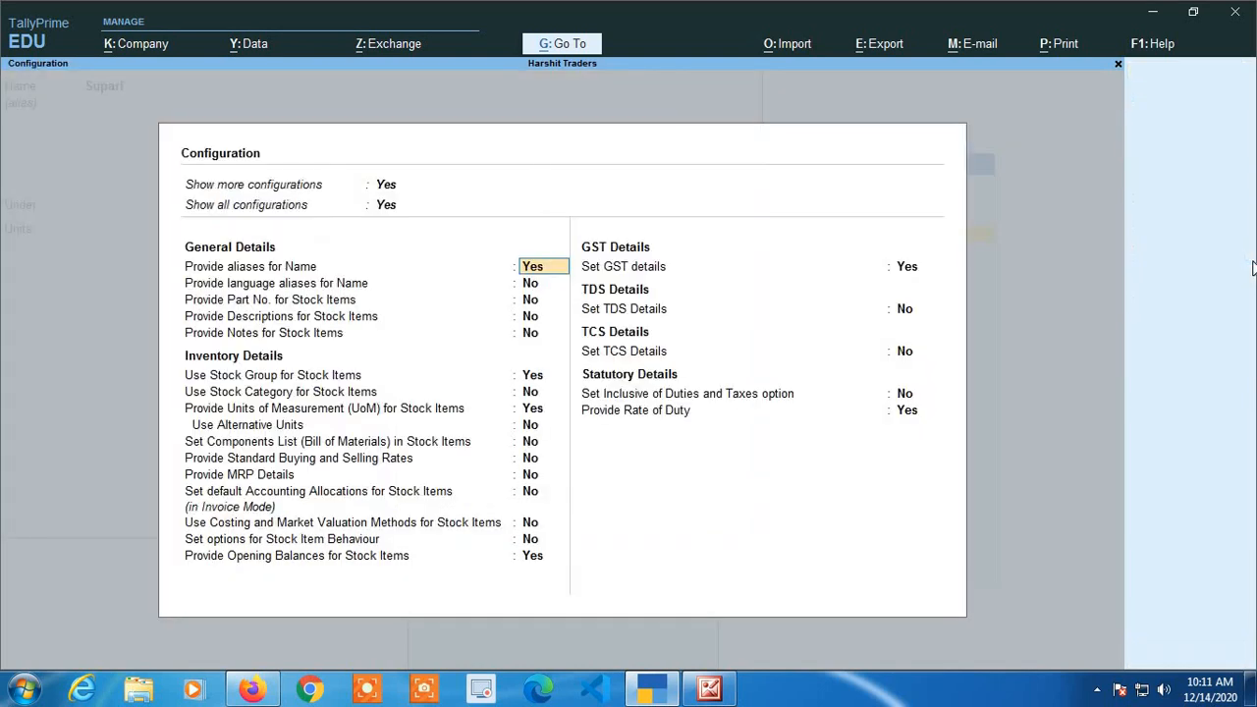
{"action": "key", "text": "Down"}
{"action": "key", "text": "Down"}
{"action": "key", "text": "Down"}
{"action": "key", "text": "Down"}
{"action": "key", "text": "Down"}
{"action": "key", "text": "Down"}
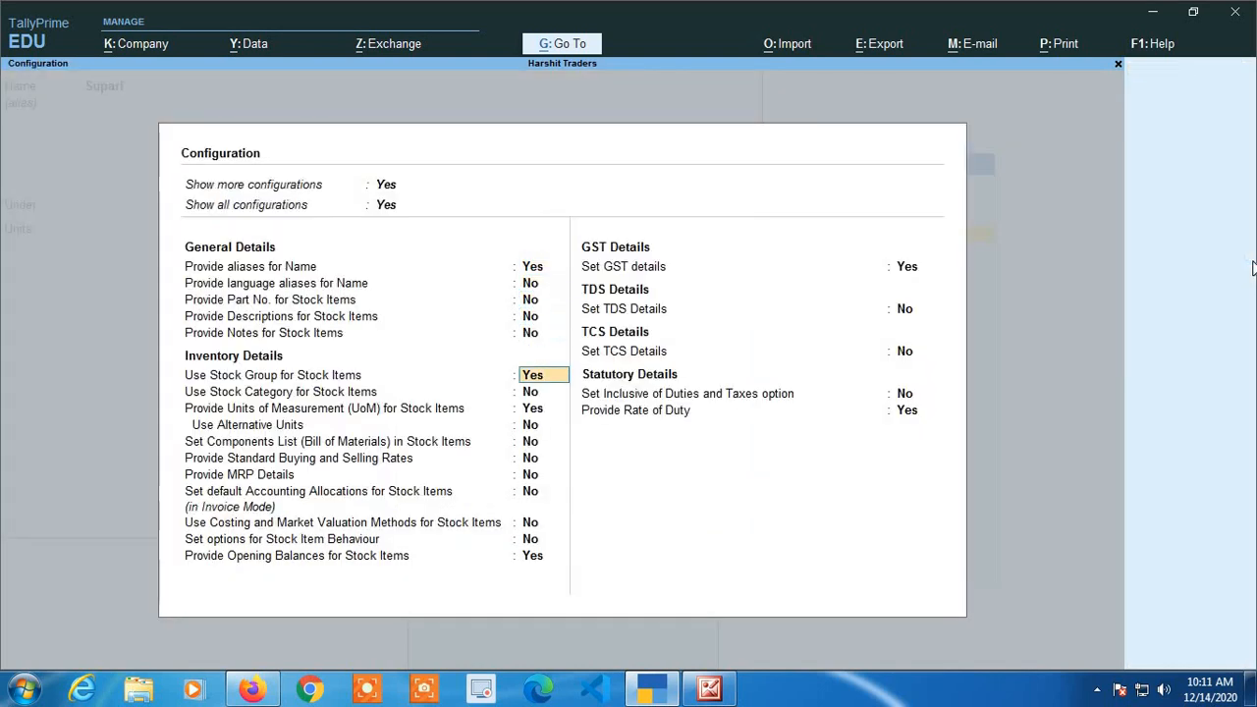
{"action": "key", "text": "Down"}
{"action": "key", "text": "Down"}
{"action": "key", "text": "Down"}
{"action": "key", "text": "Down"}
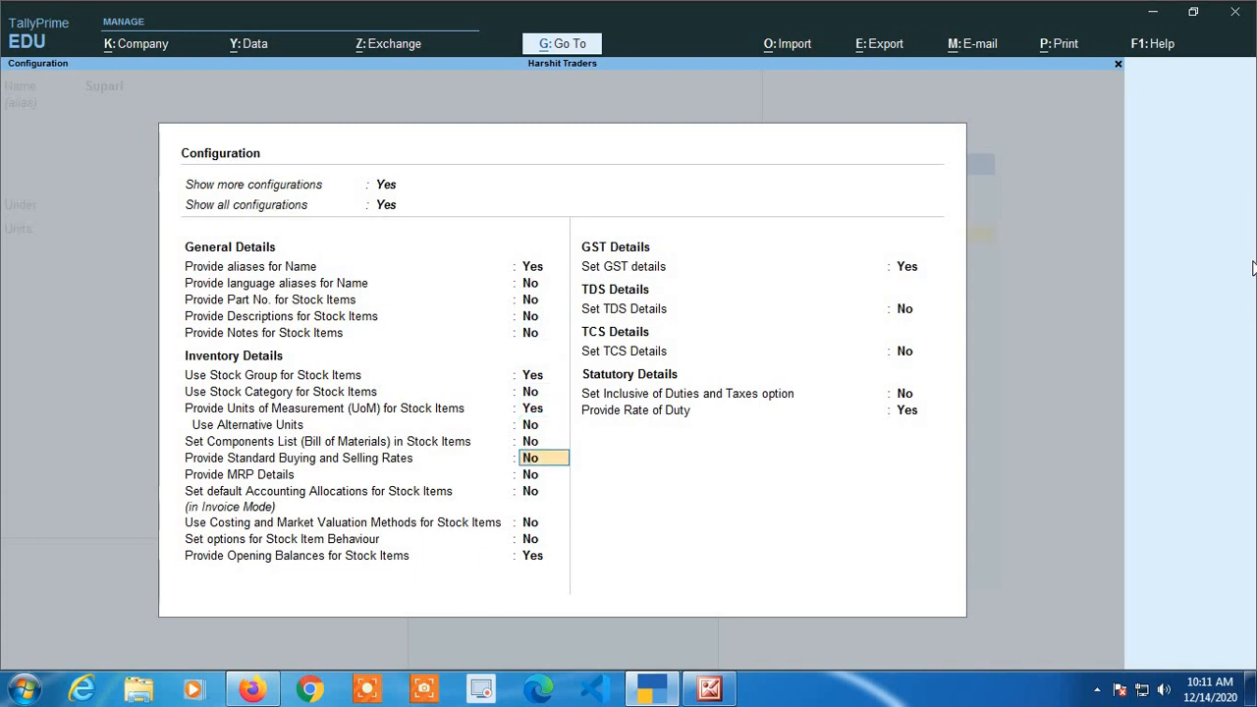
{"action": "type", "text": "y"}
{"action": "key", "text": "Return"}
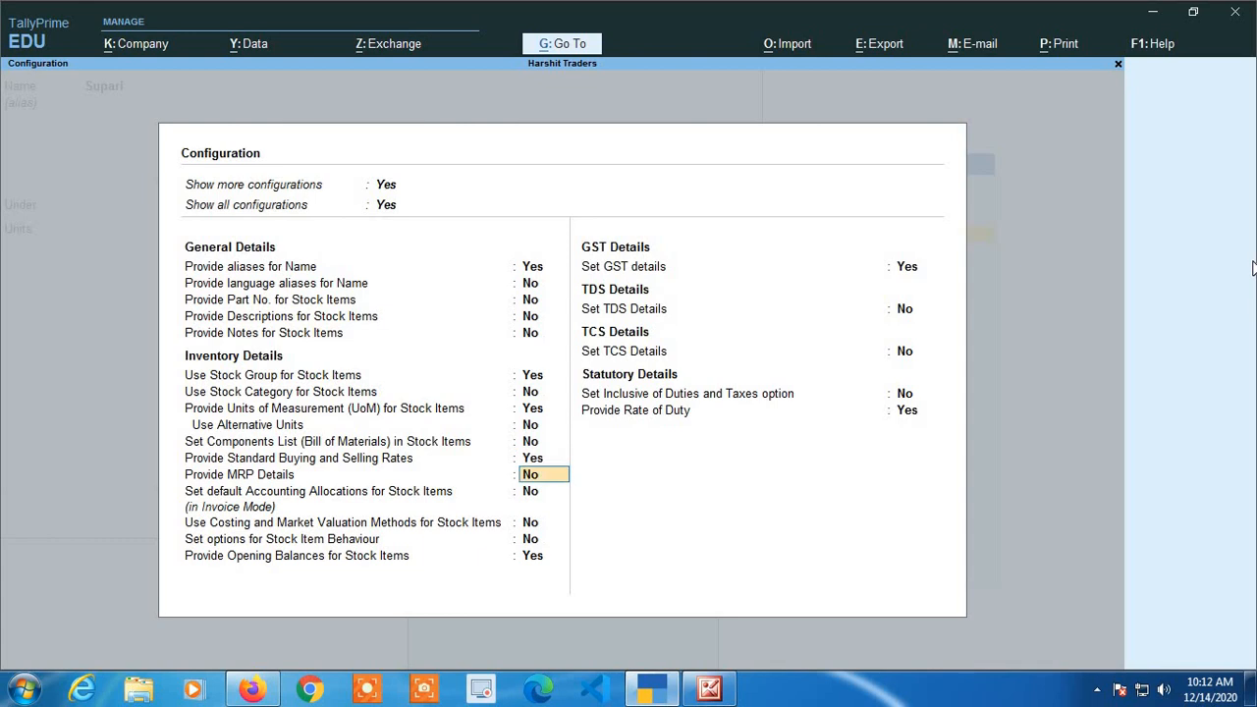
{"action": "key", "text": "Return"}
{"action": "key", "text": "Down"}
{"action": "key", "text": "Down"}
{"action": "key", "text": "Down"}
{"action": "key", "text": "Down"}
{"action": "key", "text": "Down"}
{"action": "key", "text": "Down"}
{"action": "key", "text": "Down"}
{"action": "key", "text": "Down"}
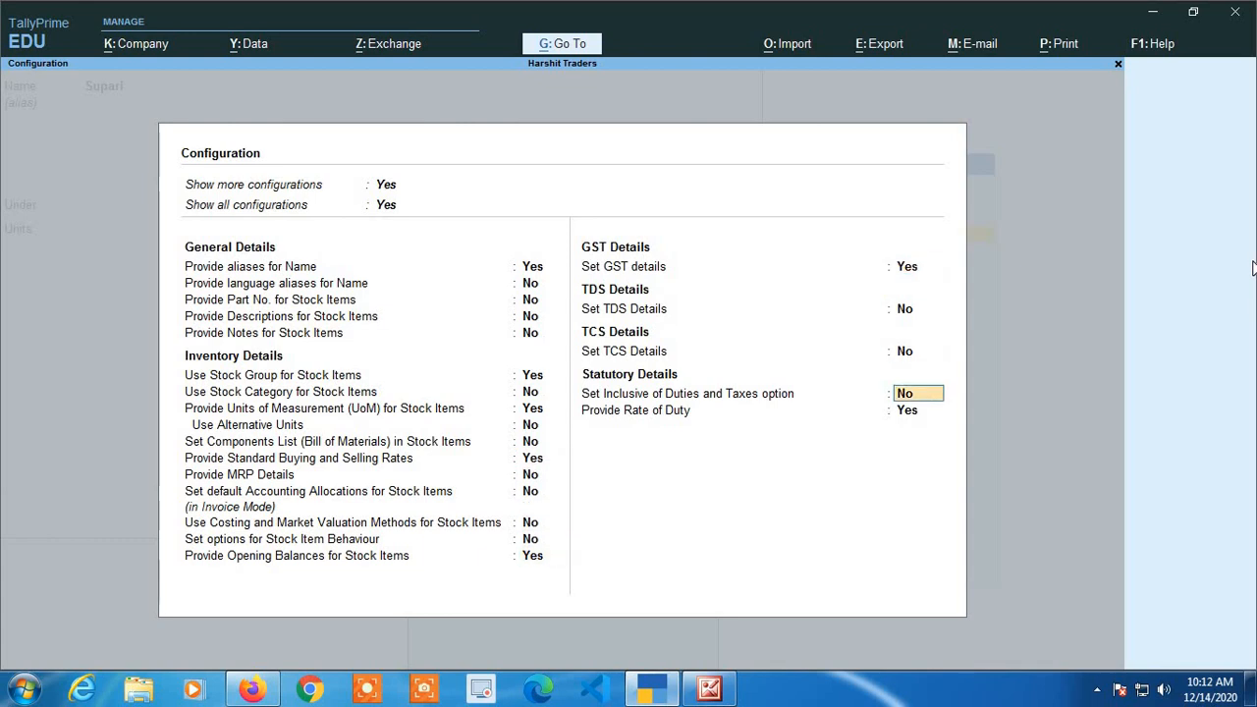
{"action": "key", "text": "Return"}
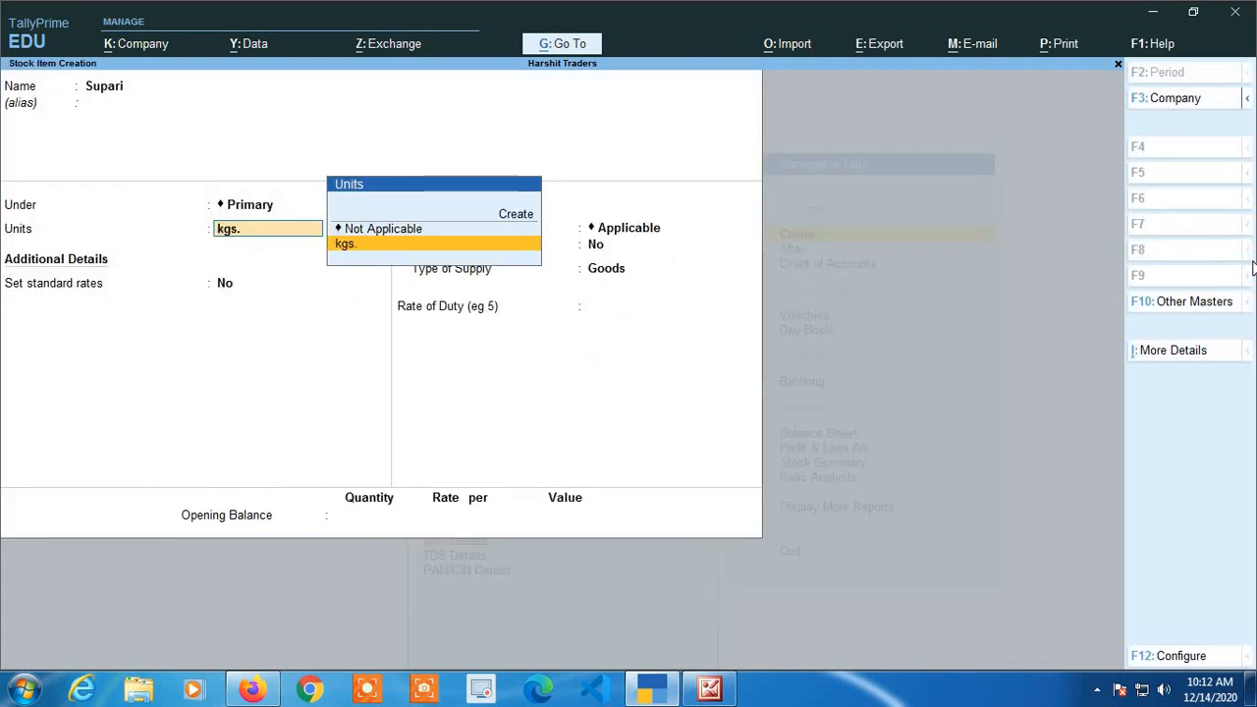
Enable standard rates for Supari and set its standard cost to 200 per kgs. from 1-Apr-20
{"action": "key", "text": "Return"}
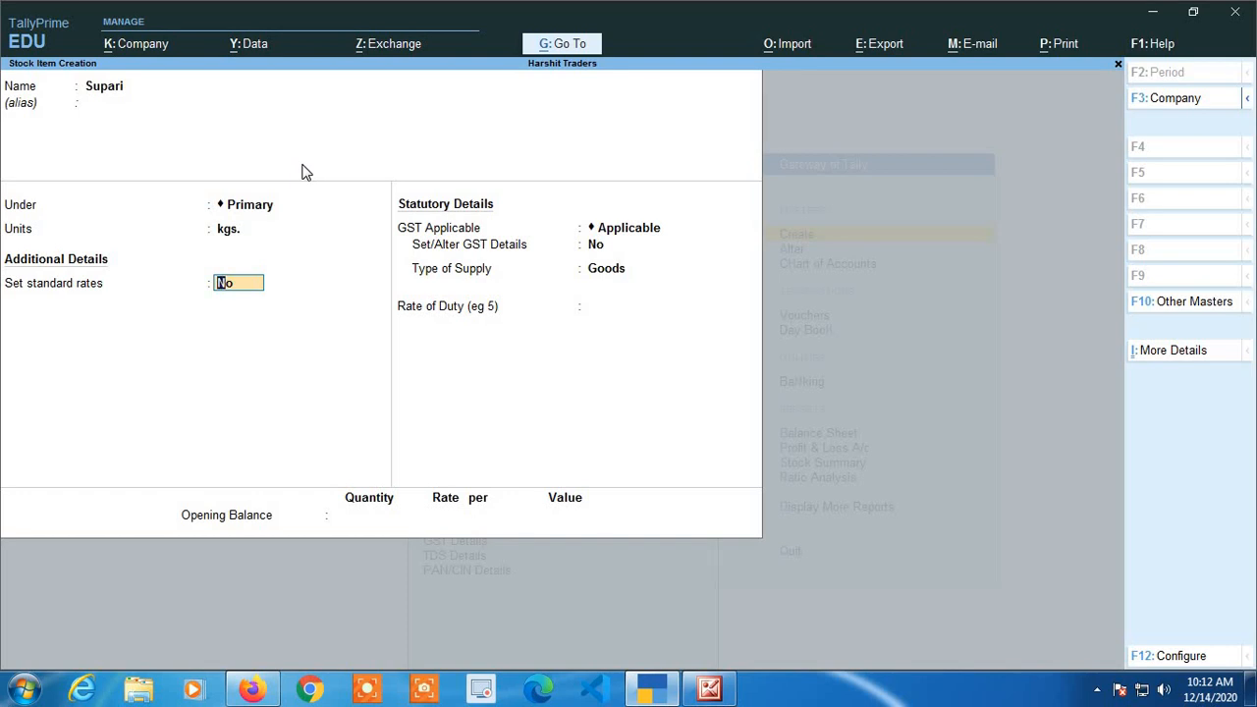
{"action": "type", "text": "yes"}
{"action": "key", "text": "Return"}
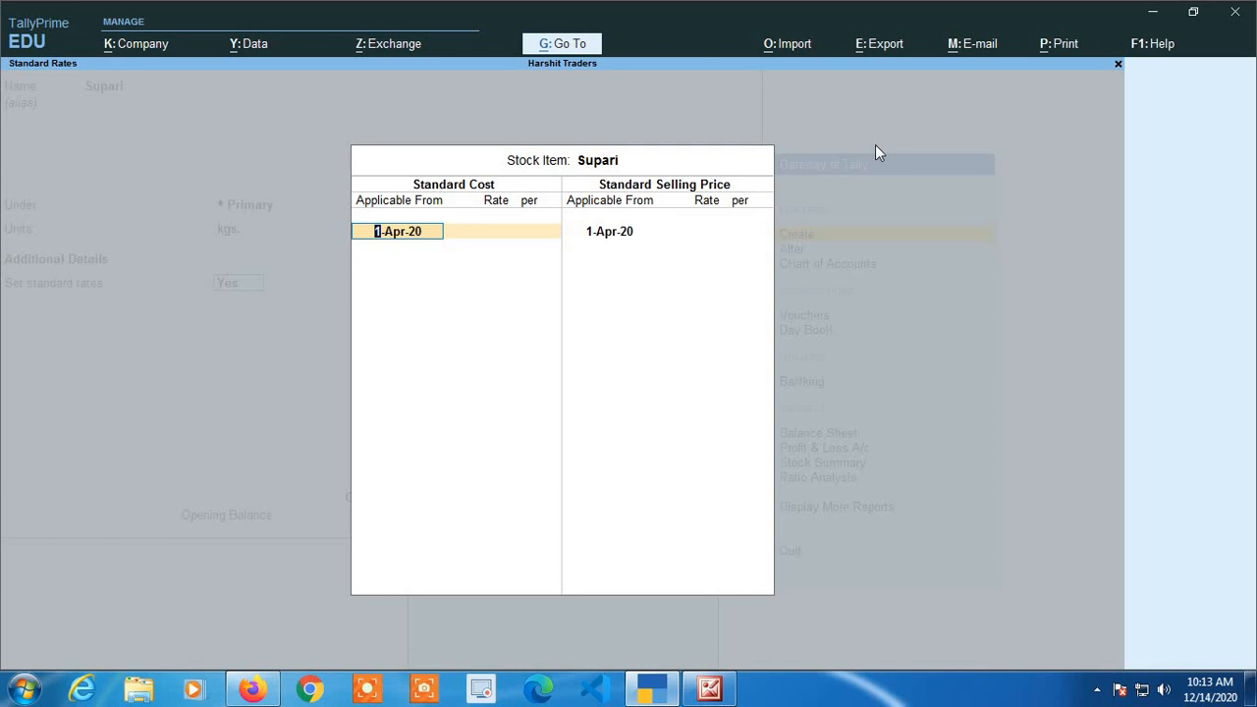
{"action": "key", "text": "Return"}
{"action": "type", "text": "200"}
{"action": "key", "text": "Return"}
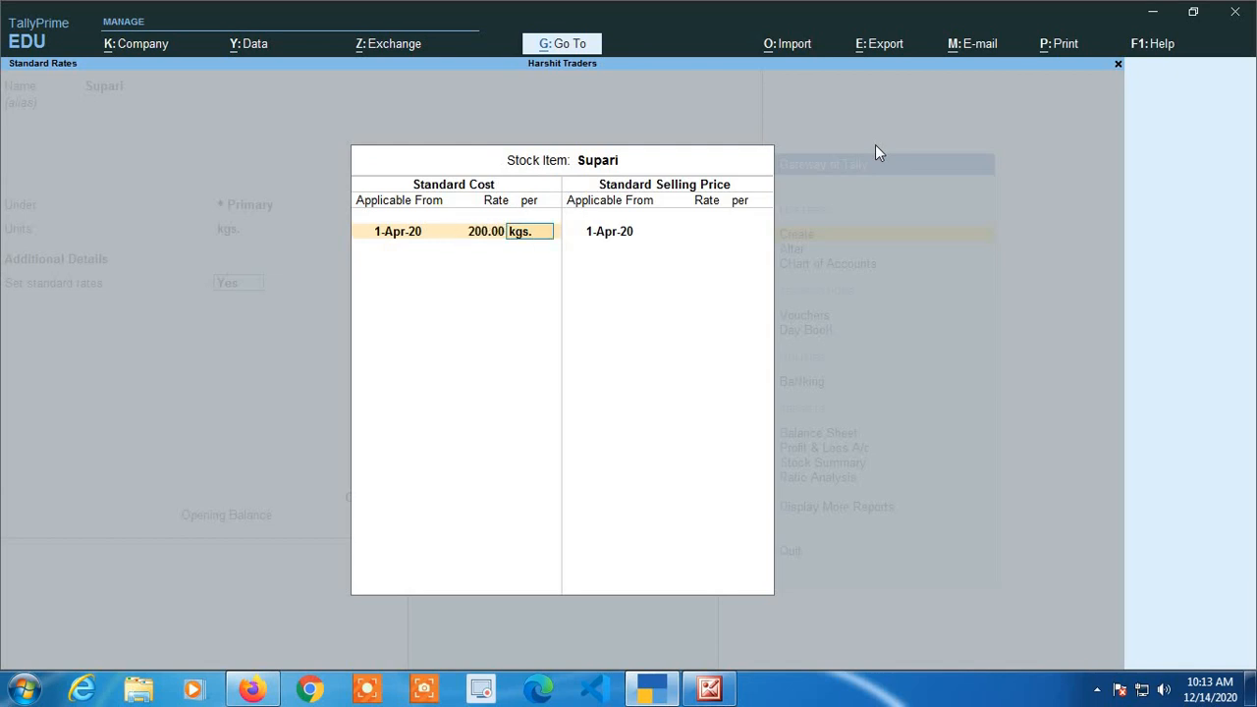
{"action": "key", "text": "Return"}
{"action": "key", "text": "Return"}
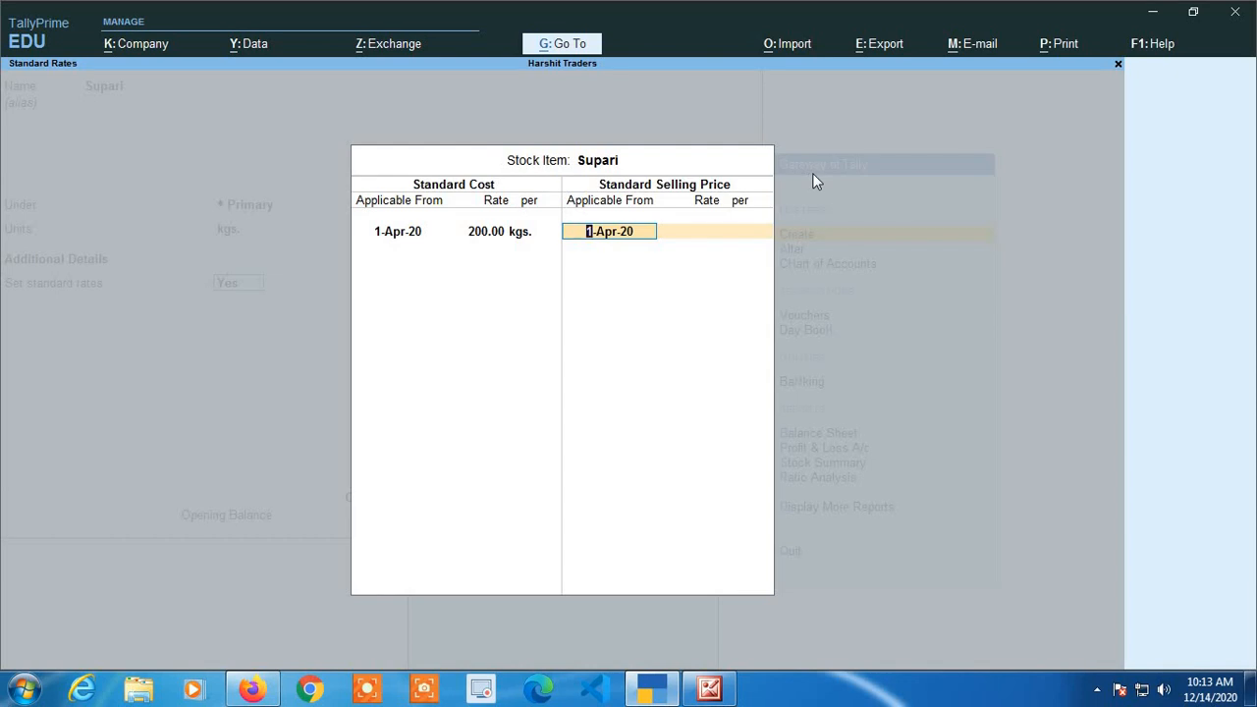
Set Supari's standard selling price to 220 per kgs. from 1-Apr-20 and accept the standard rates
{"action": "key", "text": "Return"}
{"action": "type", "text": "220"}
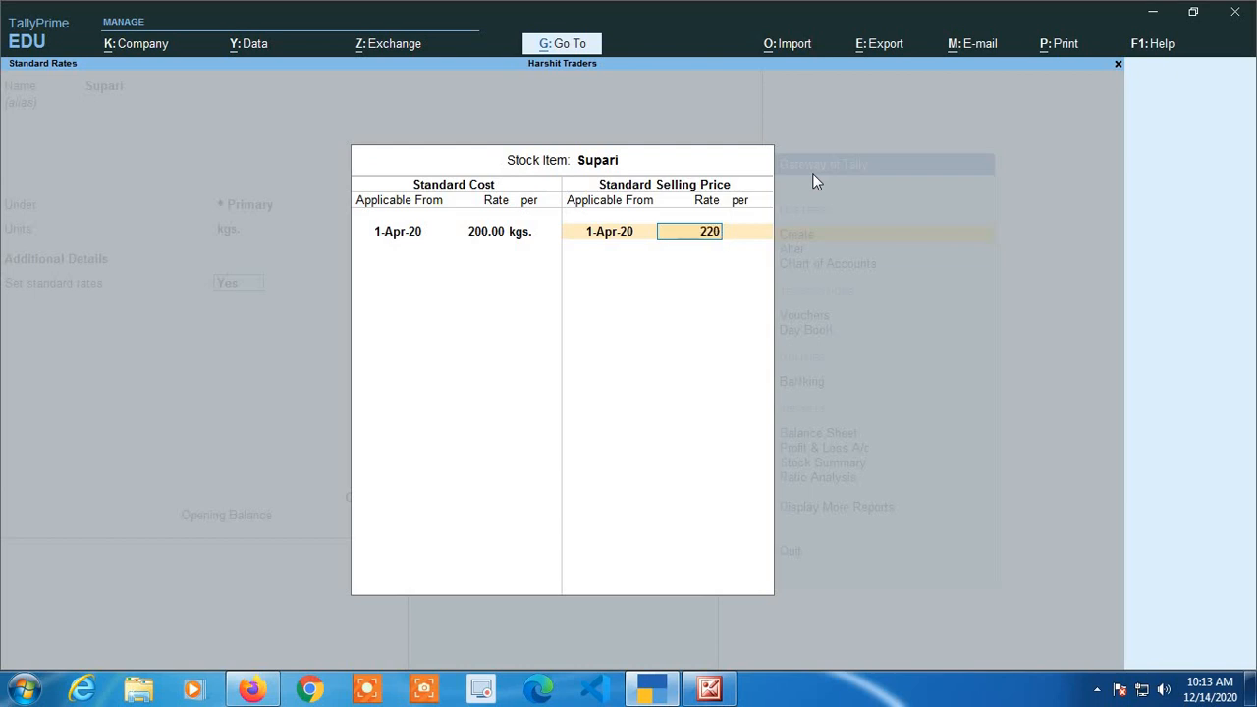
{"action": "key", "text": "Return"}
{"action": "key", "text": "Return"}
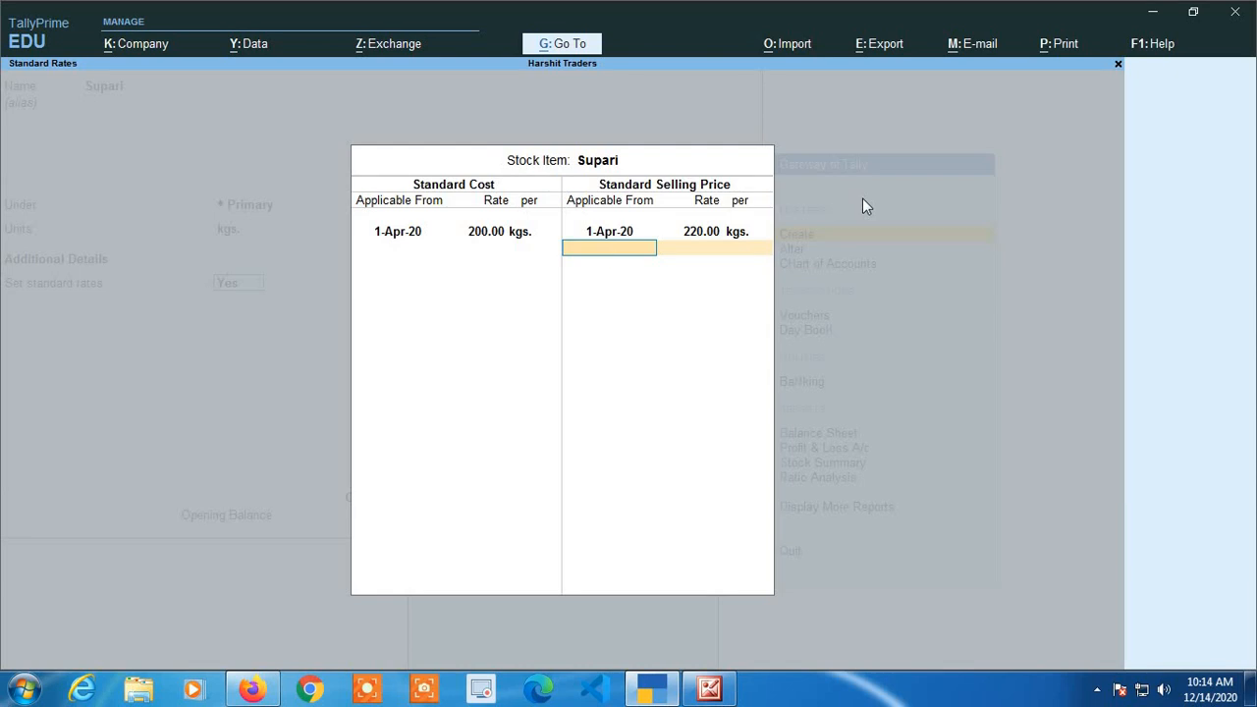
{"action": "key", "text": "Return"}
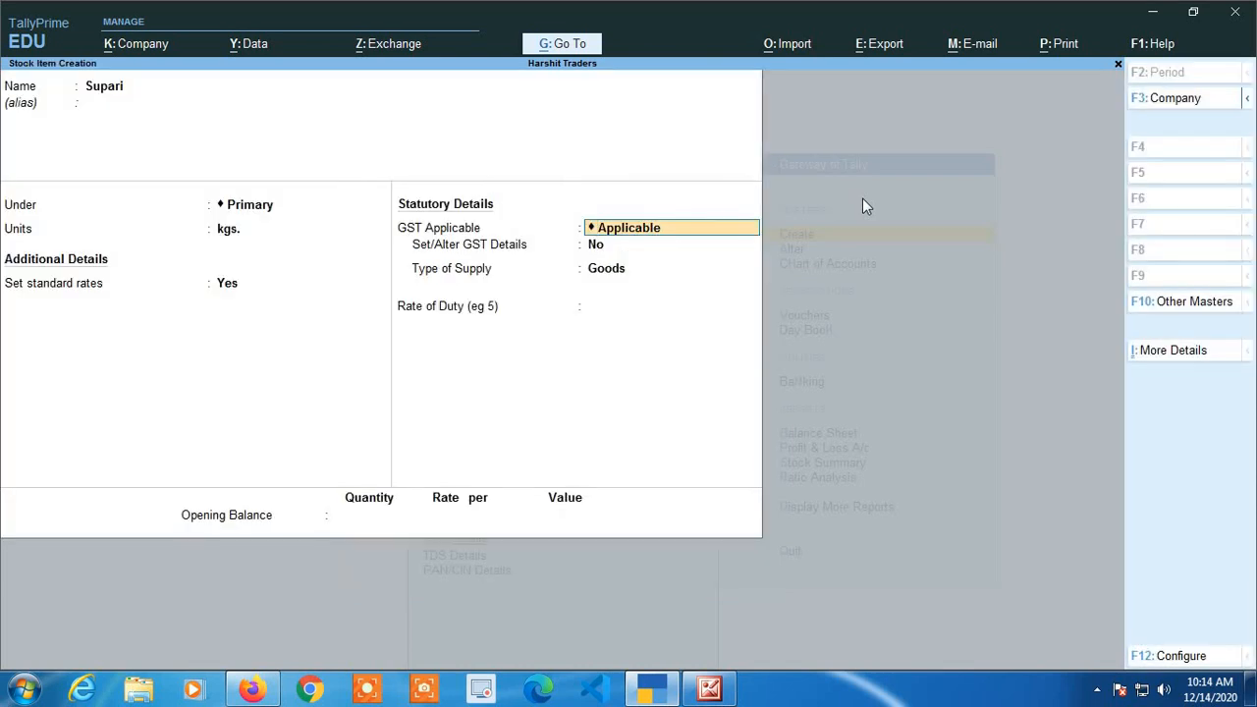
Enable altering the GST details for Supari, set its taxability to Taxable and accept the default tax rates
{"action": "key", "text": "Return"}
{"action": "type", "text": "y"}
{"action": "key", "text": "Return"}
{"action": "key", "text": "Return"}
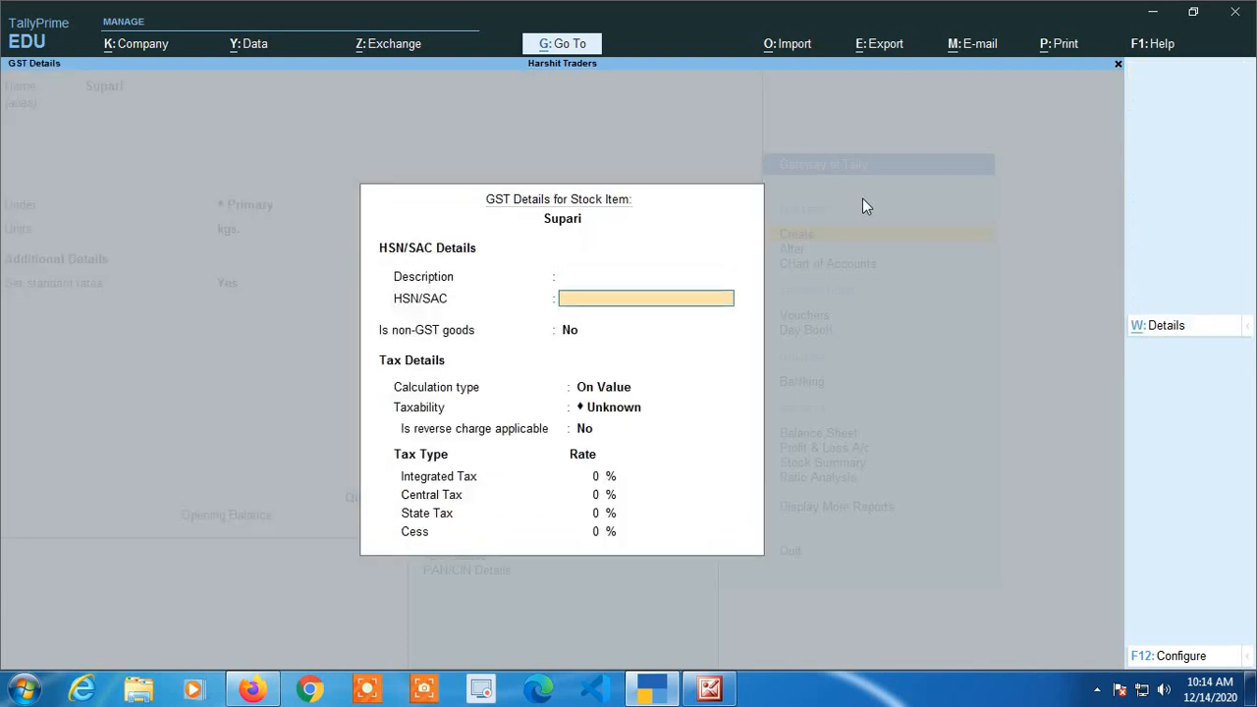
{"action": "key", "text": "Return"}
{"action": "key", "text": "Return"}
{"action": "key", "text": "Return"}
{"action": "key", "text": "Down"}
{"action": "key", "text": "Down"}
{"action": "key", "text": "Down"}
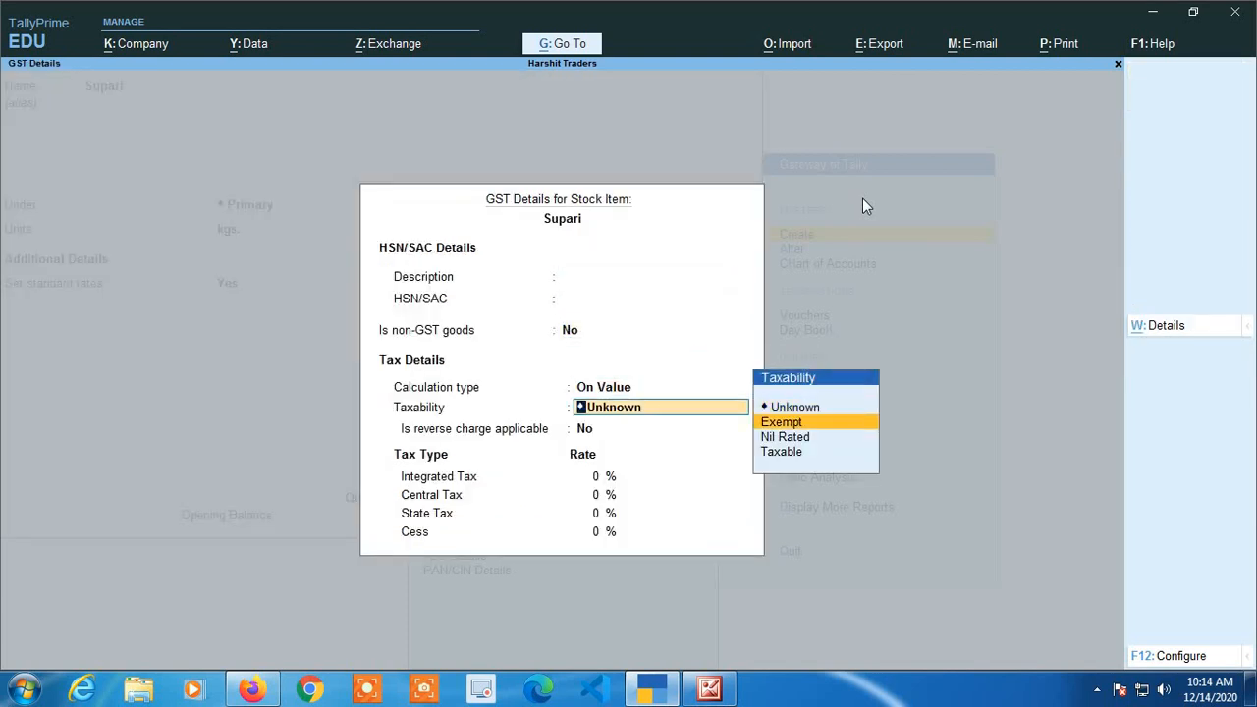
{"action": "key", "text": "Return"}
{"action": "key", "text": "Return"}
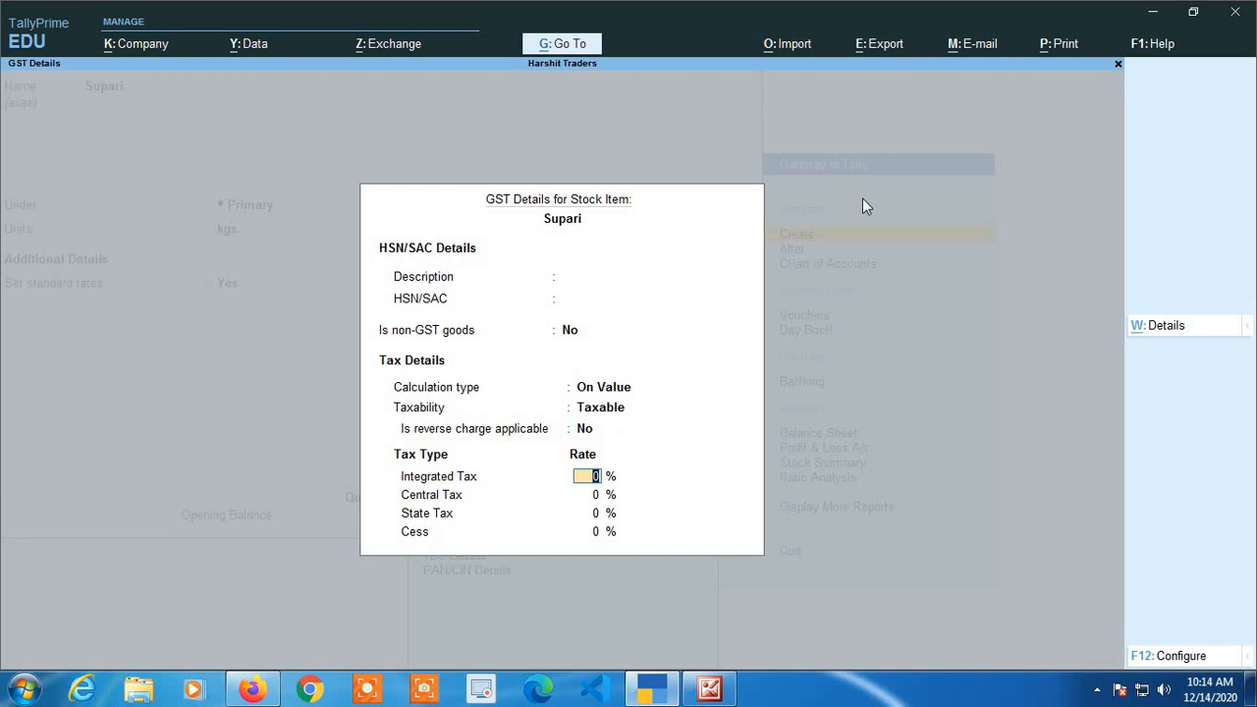
{"action": "key", "text": "Return"}
{"action": "key", "text": "Return"}
{"action": "key", "text": "Return"}
{"action": "key", "text": "Return"}
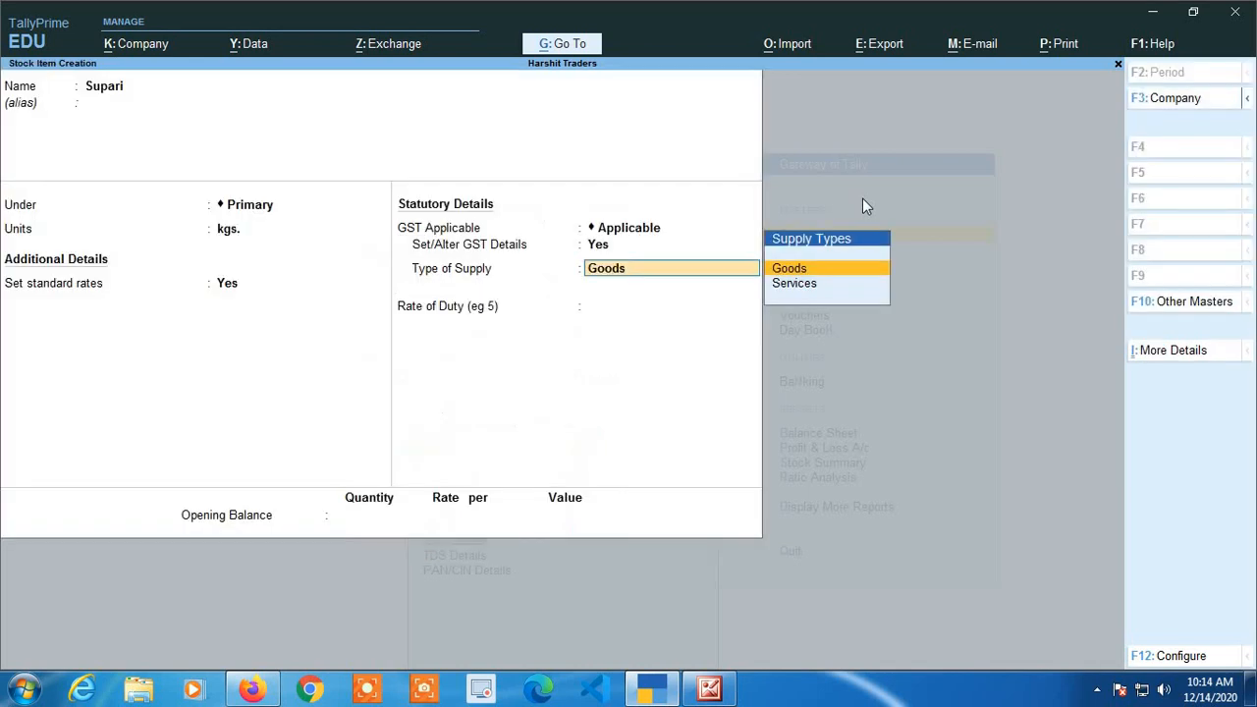
Save the Supari stock item with Goods as the type of supply and return to the Gateway of Tally
{"action": "key", "text": "Return"}
{"action": "key", "text": "Return"}
{"action": "key", "text": "Return"}
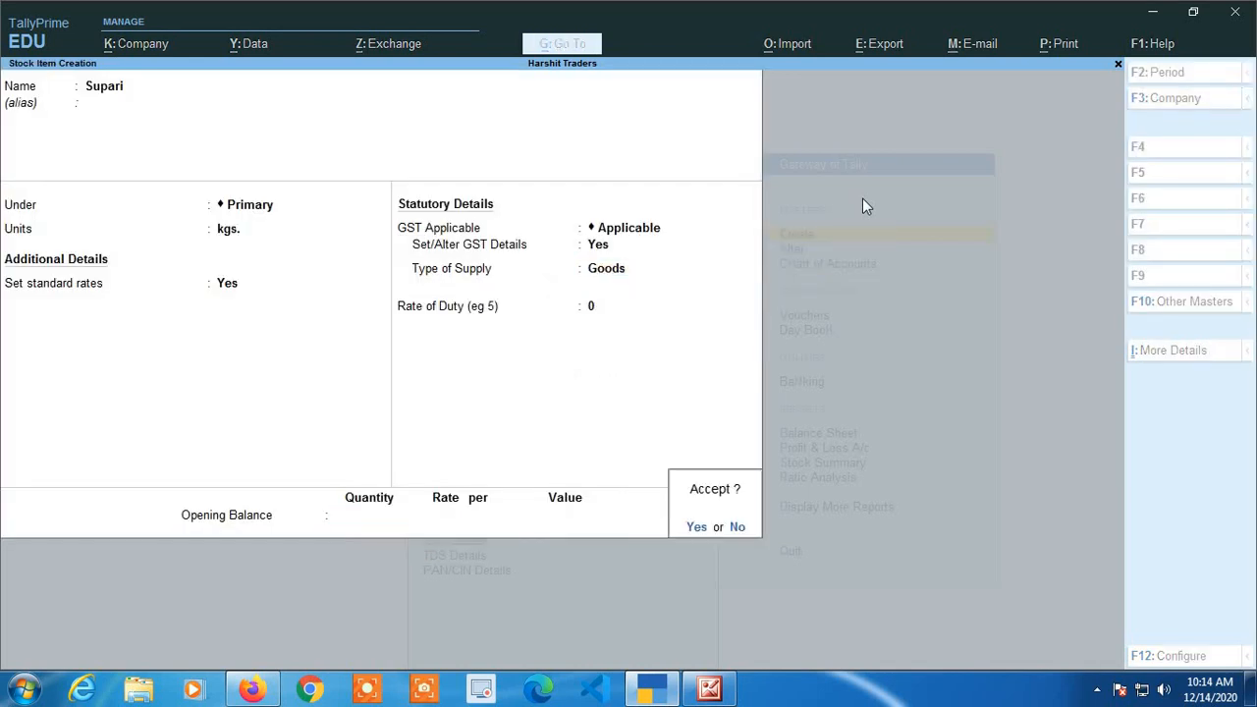
{"action": "key", "text": "Return"}
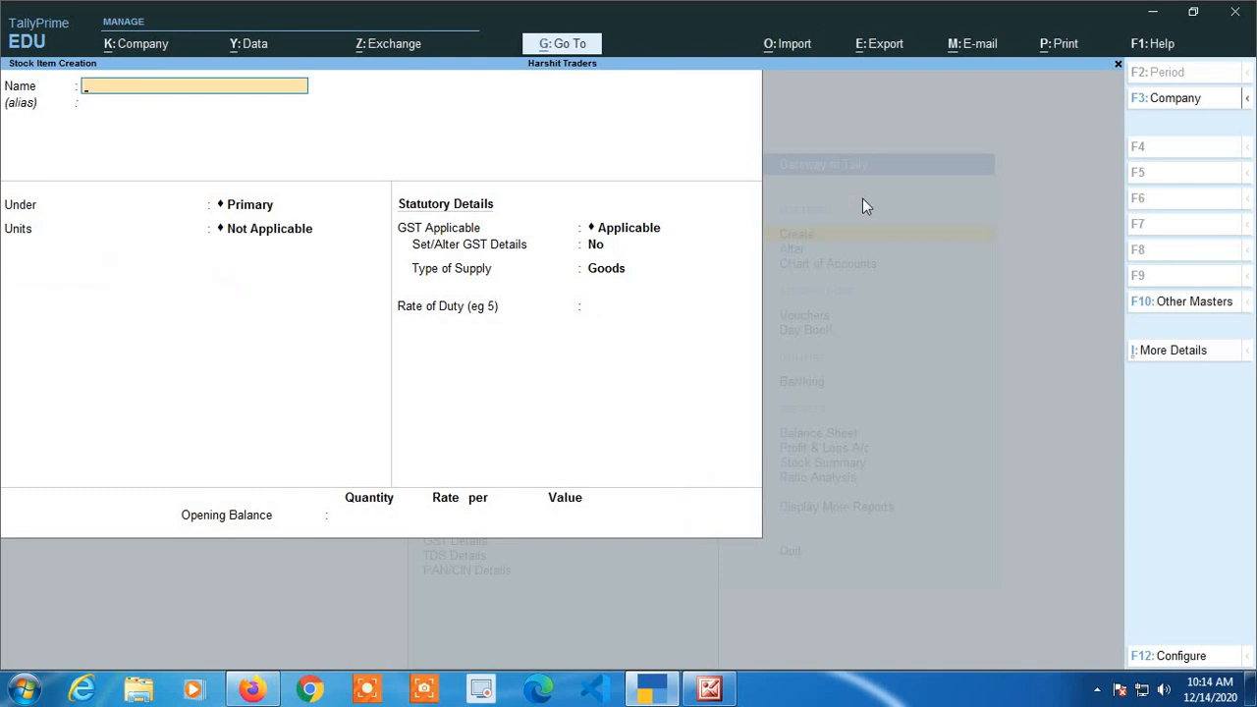
{"action": "key", "text": "Escape"}
{"action": "key", "text": "y"}
{"action": "key", "text": "Escape"}
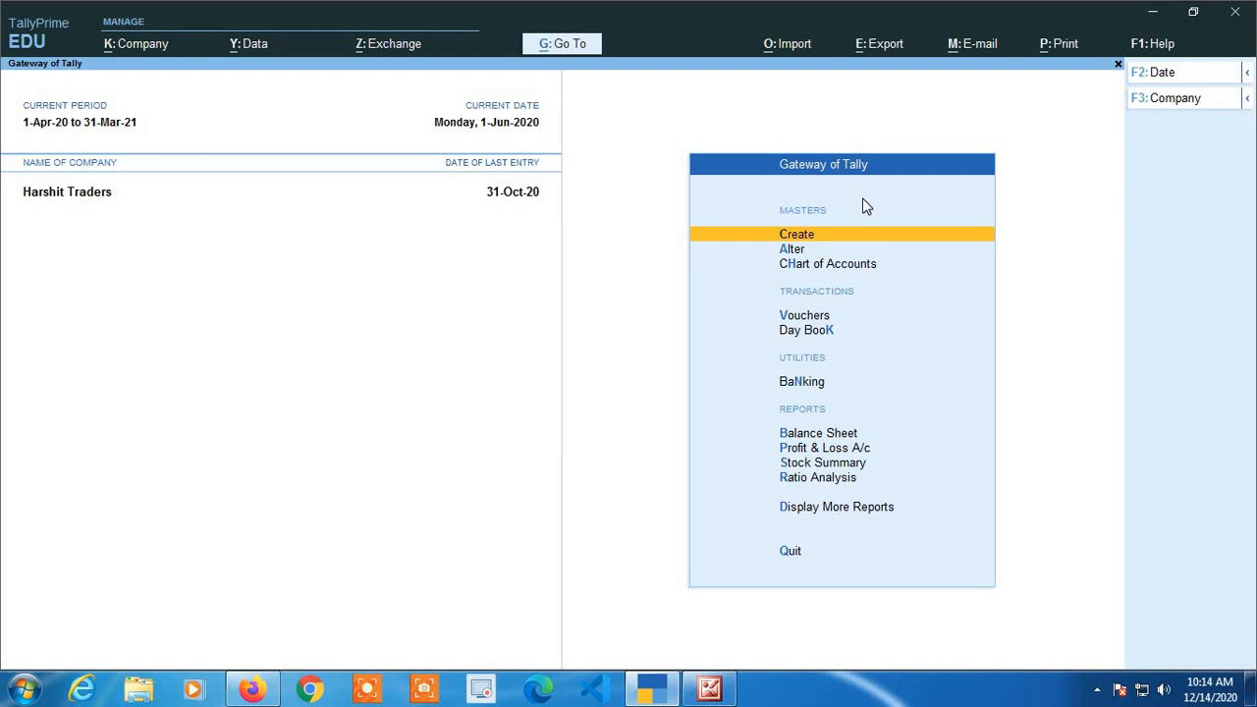
Start a new purchase voucher and set the voucher date to 1-4-20
{"action": "key", "text": "Down"}
{"action": "key", "text": "Down"}
{"action": "key", "text": "Down"}
{"action": "key", "text": "Return"}
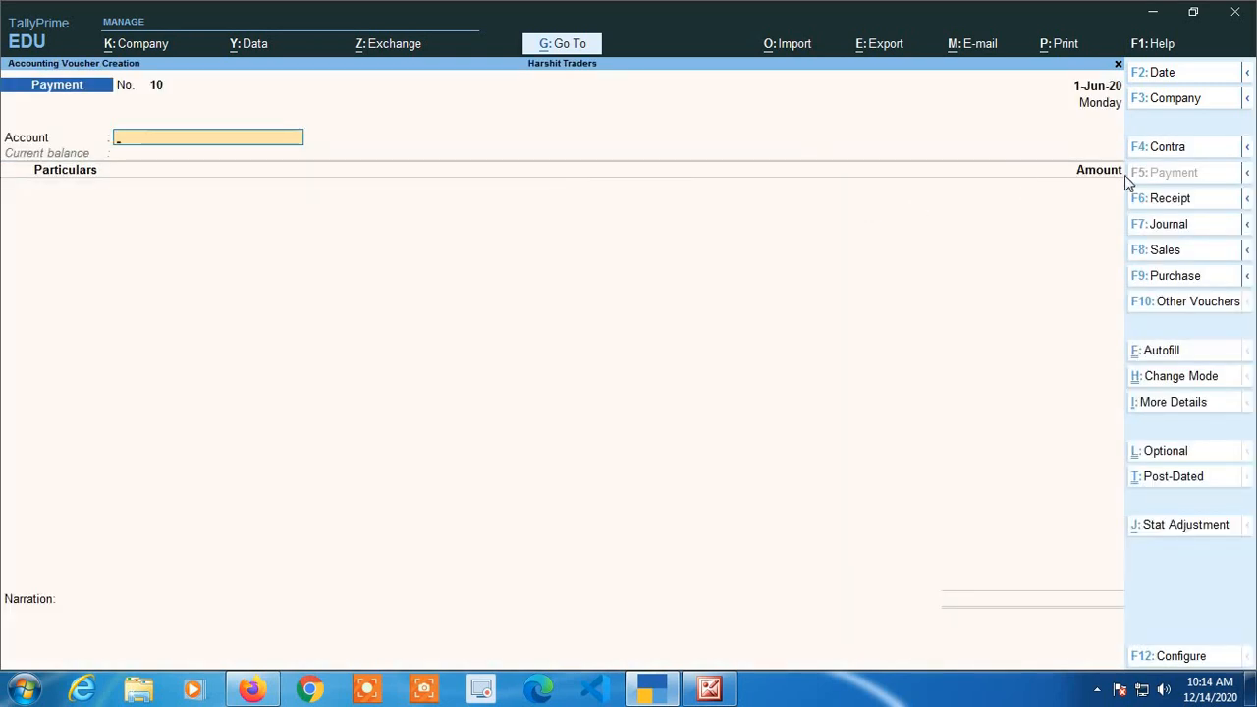
{"action": "left_click", "coordinate": [1184, 277]}
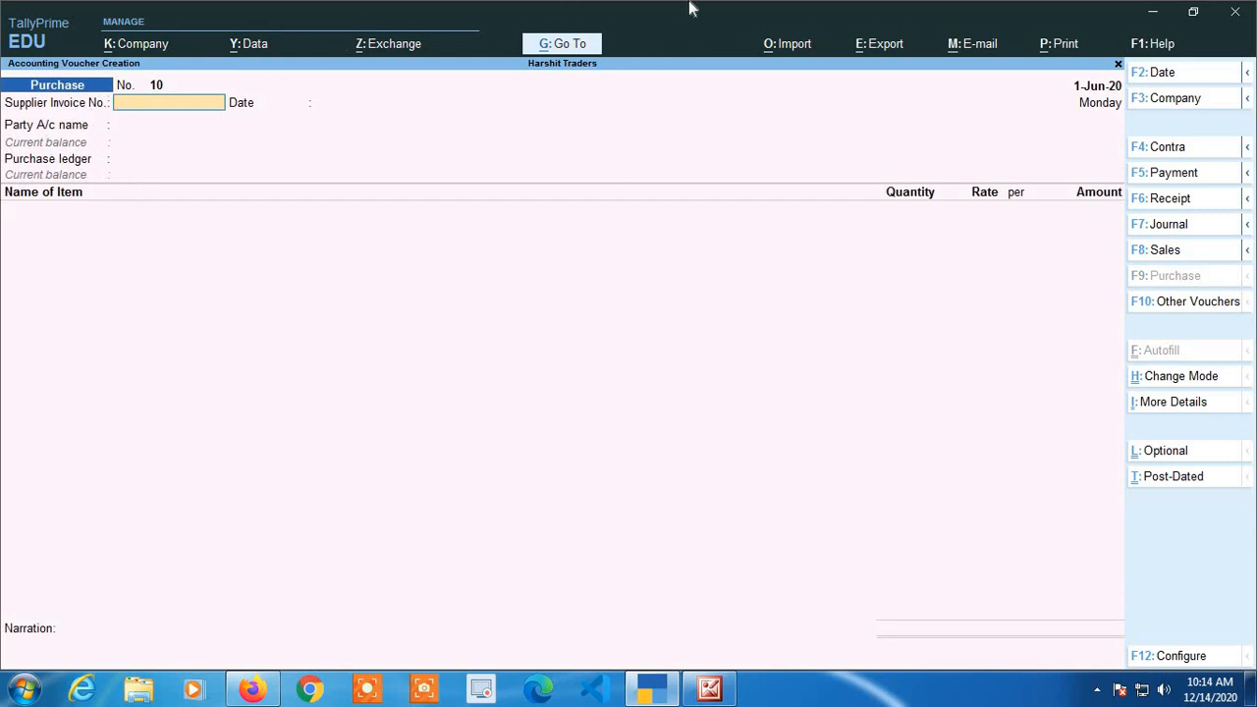
{"action": "key", "text": "F2"}
{"action": "type", "text": "1 4"}
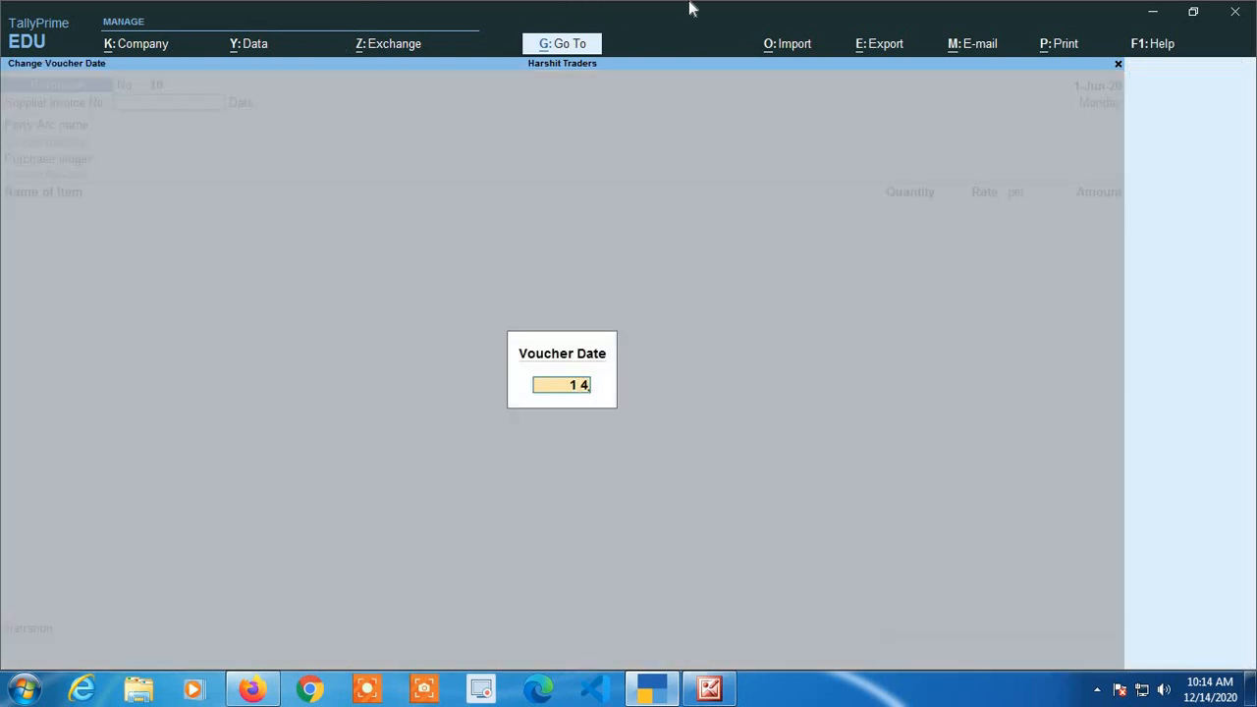
{"action": "type", "text": " 20"}
{"action": "key", "text": "Return"}
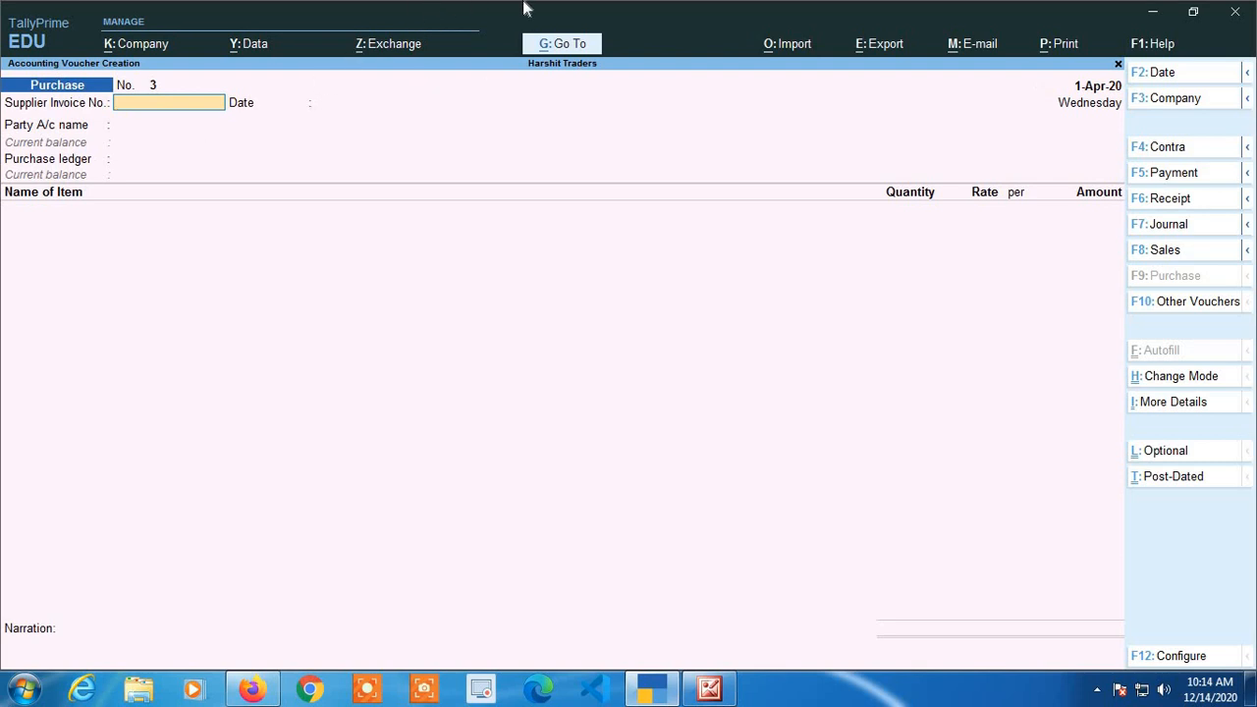
Enter supplier invoice number 1258 in the purchase voucher and accept 1-Apr-20 as the invoice date
{"action": "type", "text": "1258"}
{"action": "key", "text": "Return"}
{"action": "key", "text": "Return"}
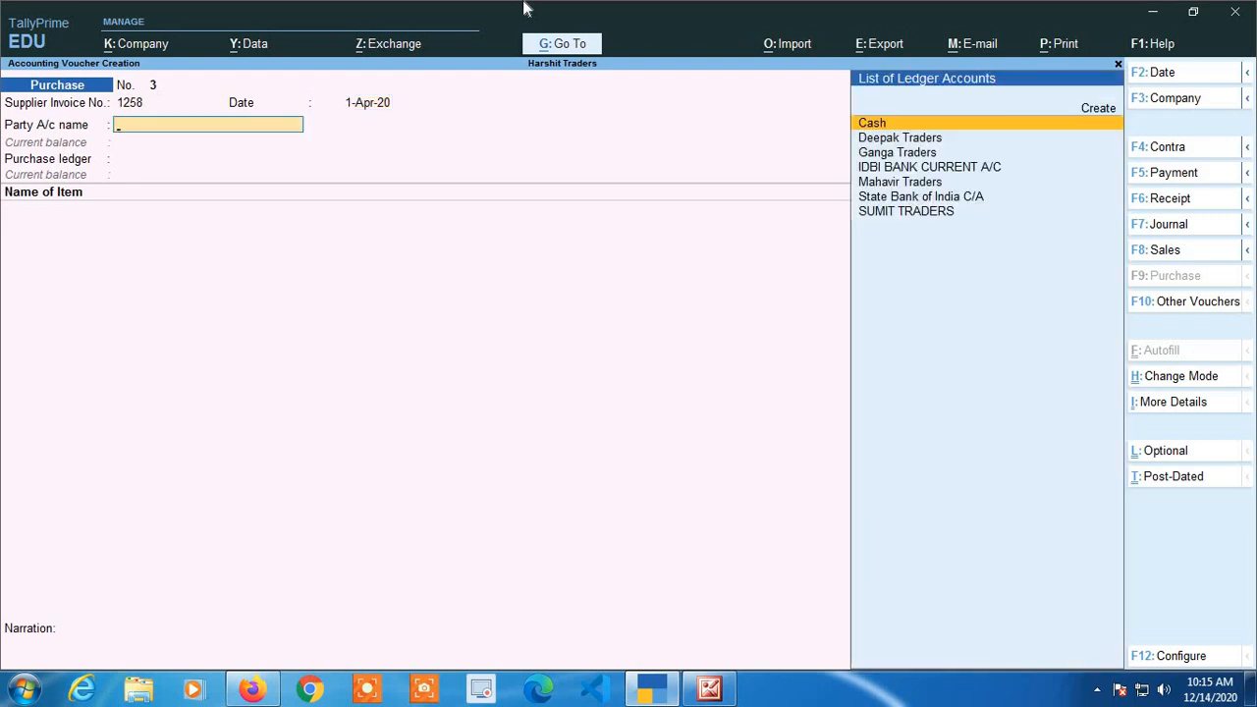
Choose Ganga Traders as the party, accept its party details and select PURCHASE as the purchase ledger
{"action": "type", "text": "Gan"}
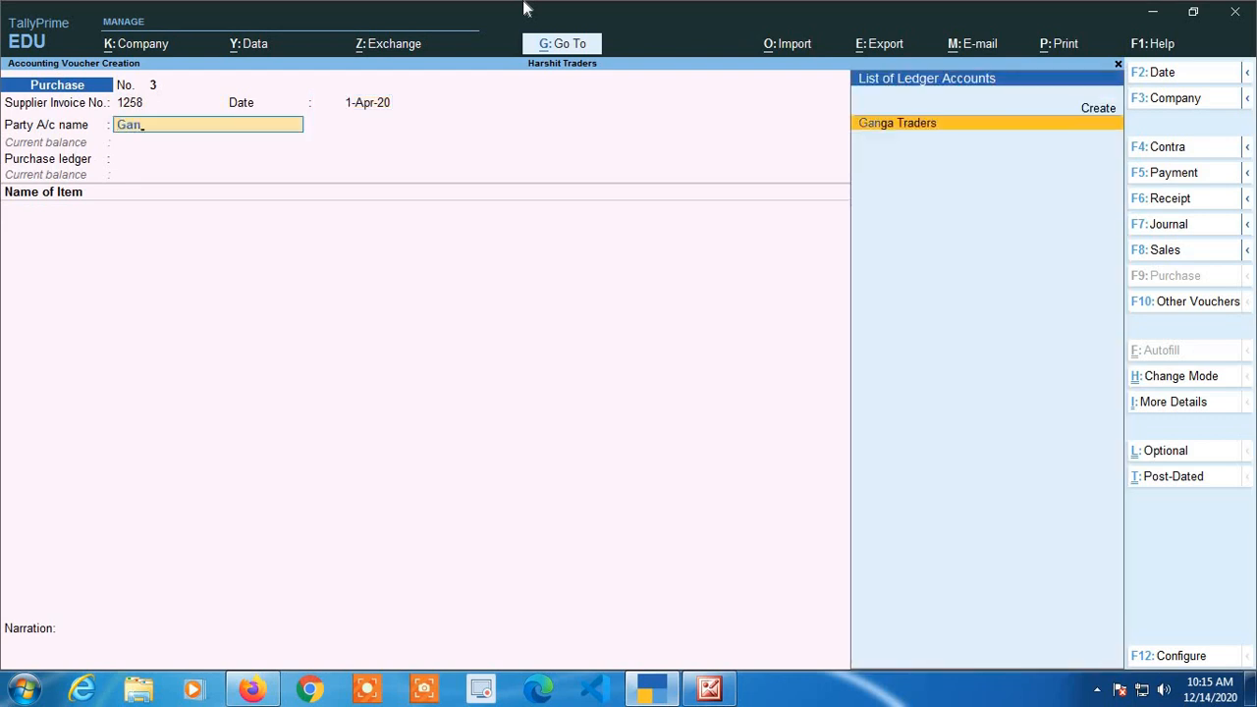
{"action": "key", "text": "Return"}
{"action": "key", "text": "Return"}
{"action": "key", "text": "Return"}
{"action": "key", "text": "Return"}
{"action": "key", "text": "Return"}
{"action": "key", "text": "Return"}
{"action": "key", "text": "Return"}
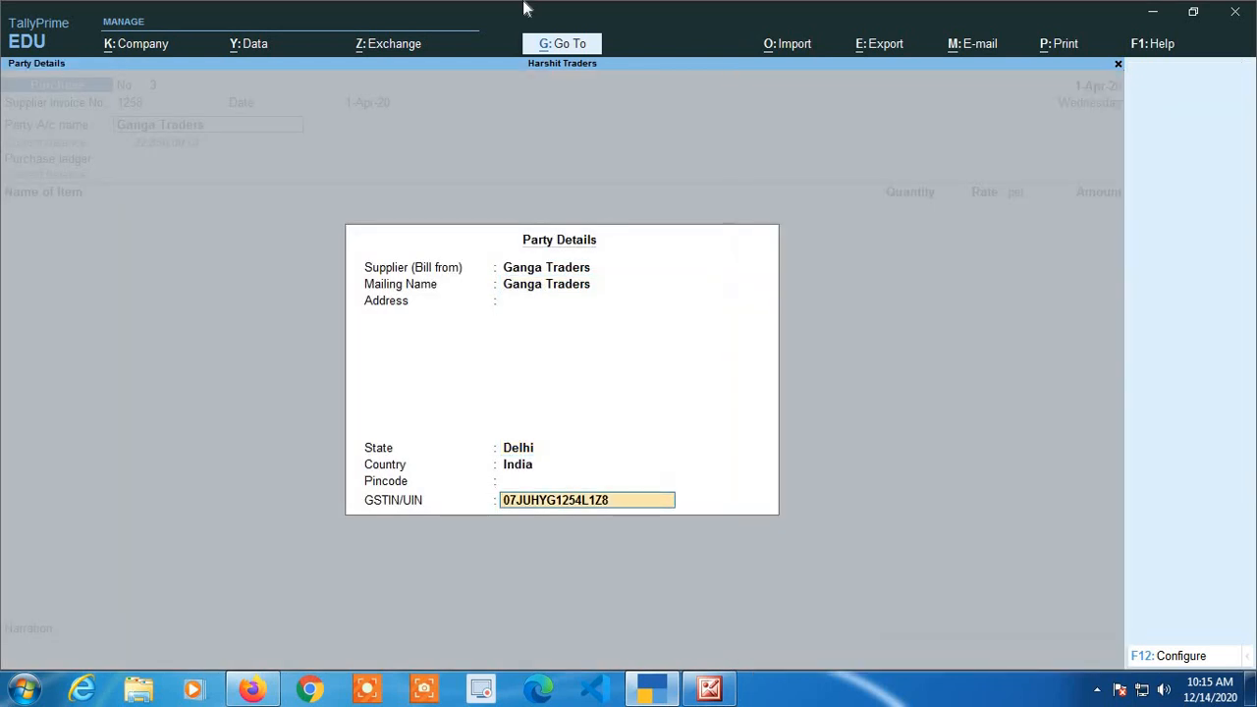
{"action": "key", "text": "Return"}
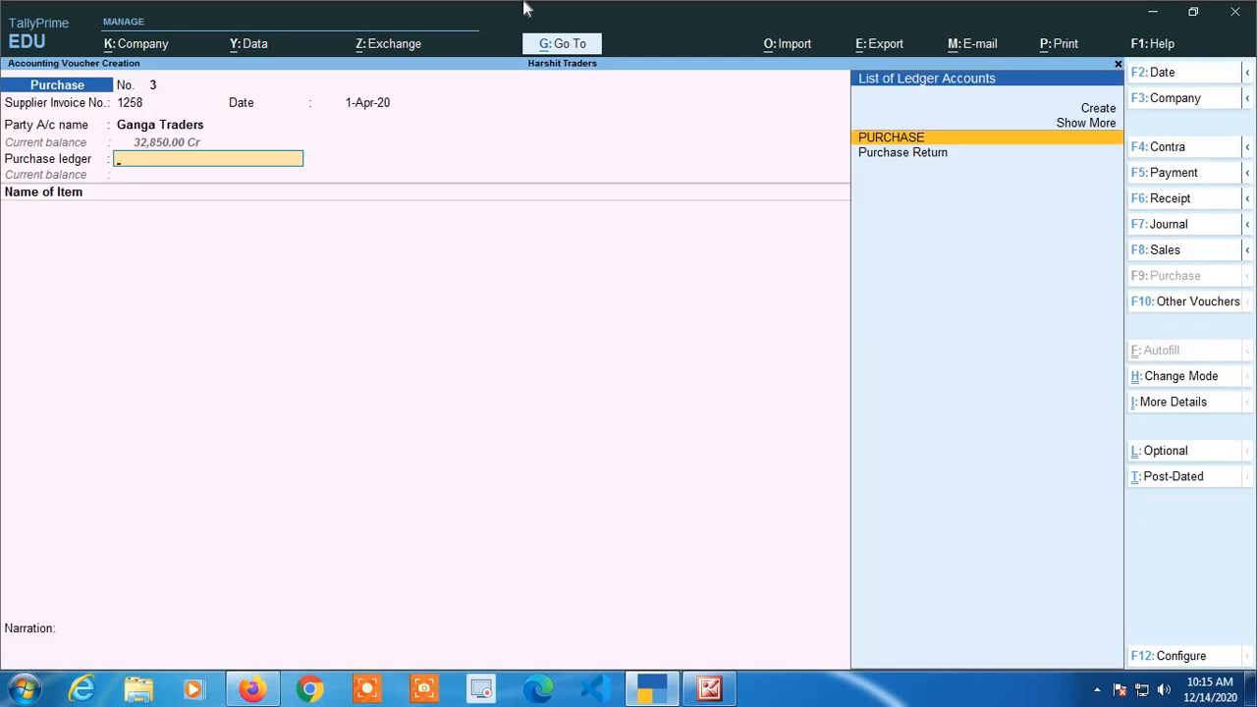
{"action": "key", "text": "Return"}
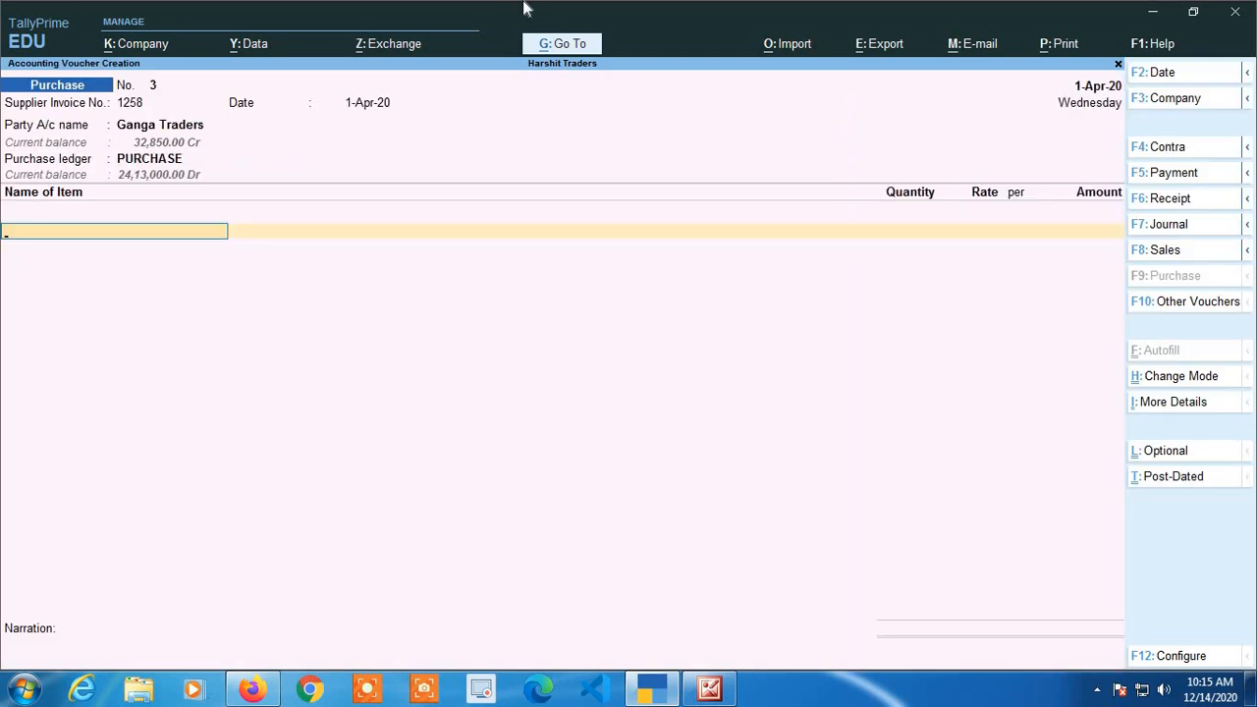
Add the stock item Supari to the purchase voucher with a quantity of 50 kgs
{"action": "type", "text": "Sup"}
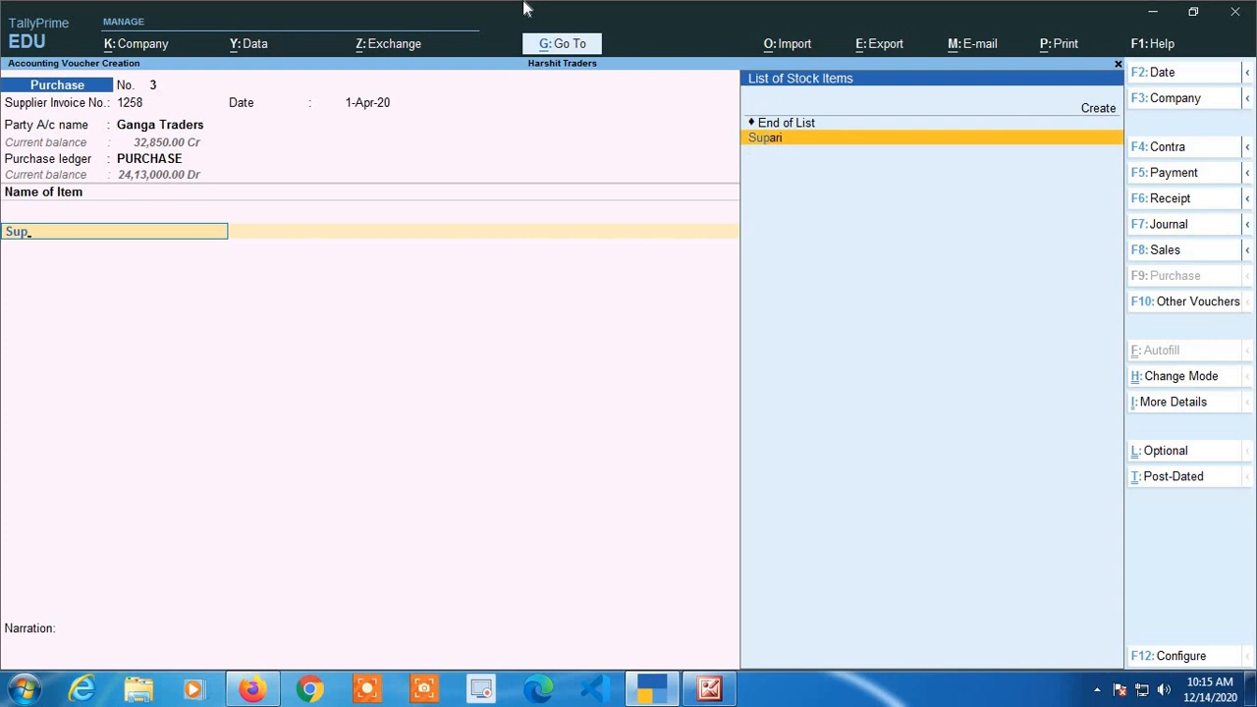
{"action": "key", "text": "Return"}
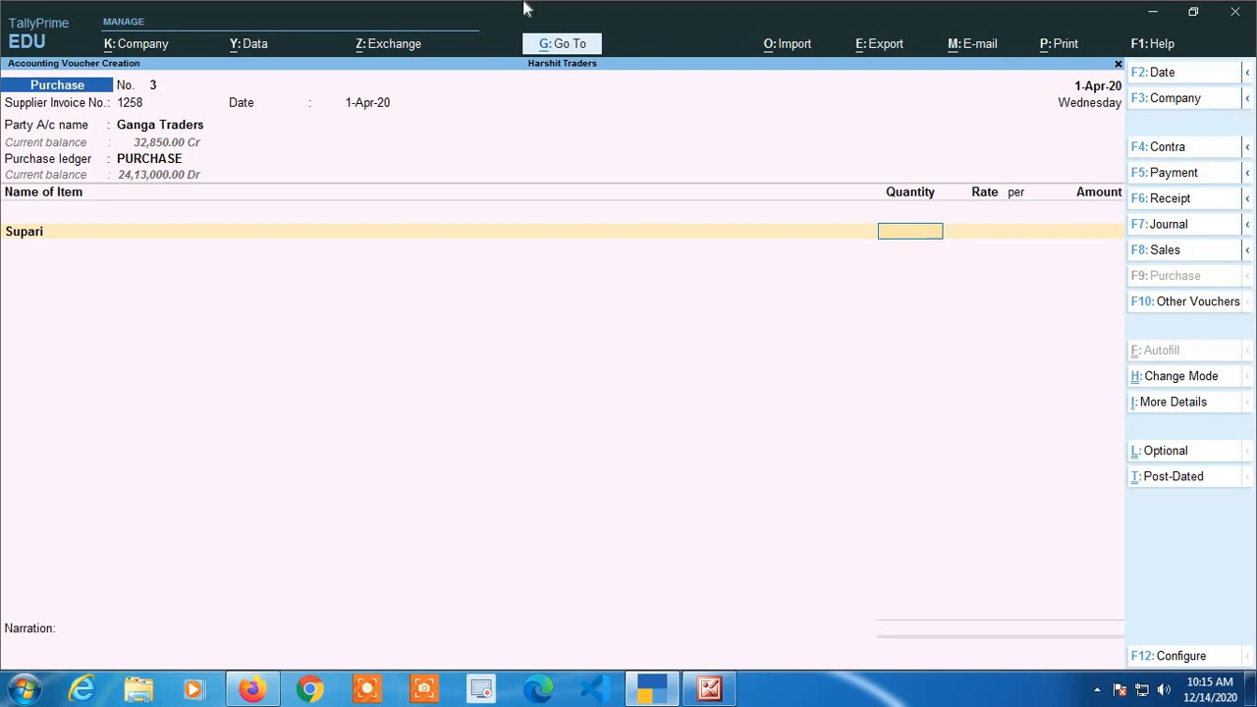
{"action": "type", "text": "50"}
{"action": "key", "text": "Return"}
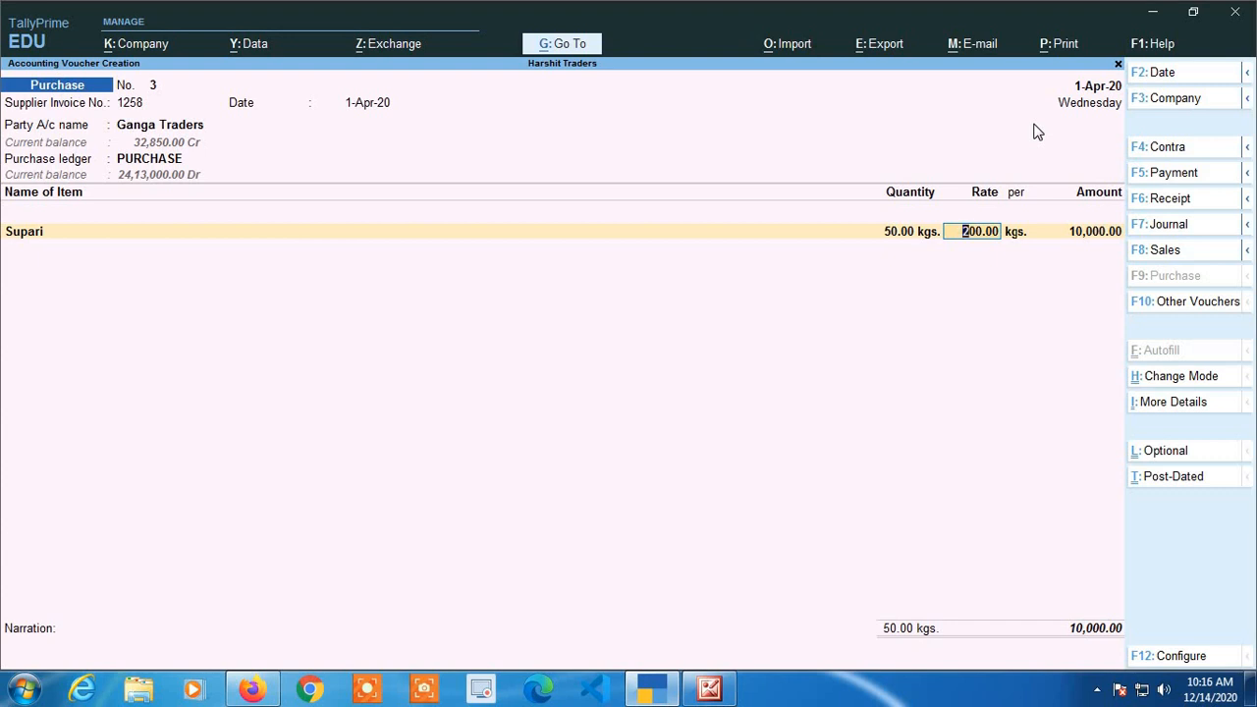
Set the rate of the 50 kgs. Supari purchase line to 225 per kgs. and accept the line
{"action": "type", "text": "210"}
{"action": "key", "text": "Return"}
{"action": "key", "text": "Return"}
{"action": "key", "text": "BackSpace"}
{"action": "type", "text": "225"}
{"action": "key", "text": "Return"}
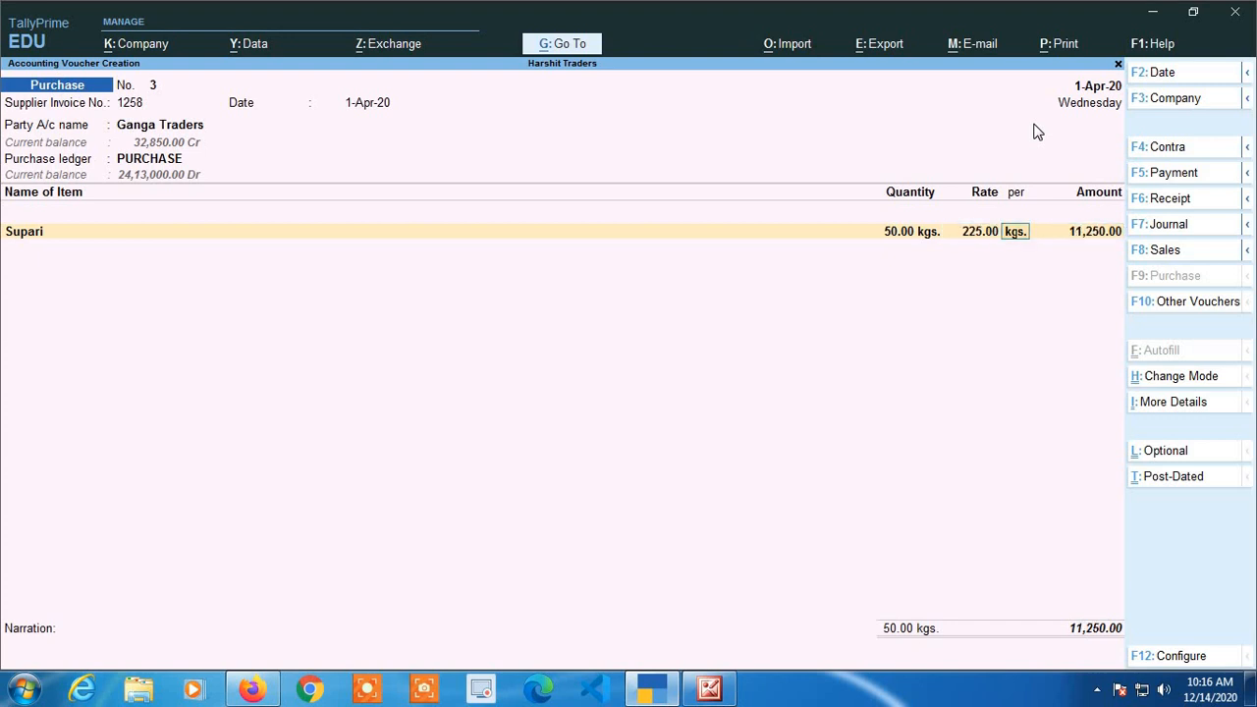
{"action": "key", "text": "Return"}
{"action": "key", "text": "Return"}
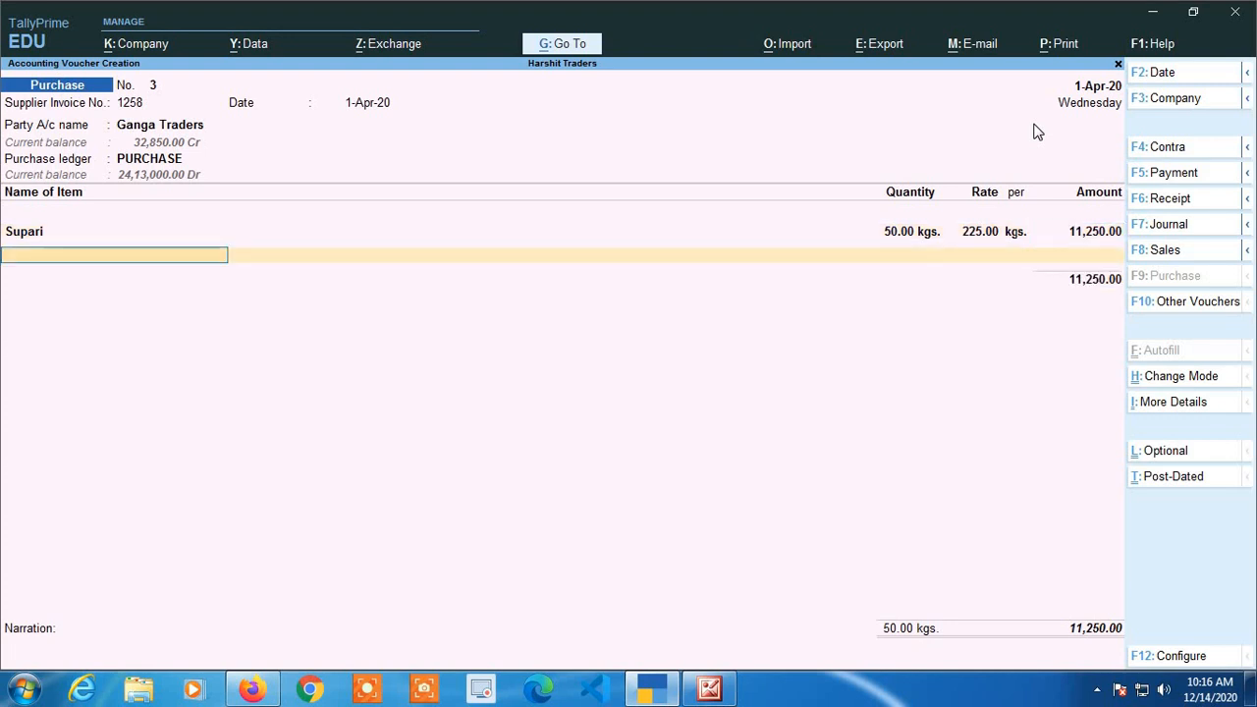
Add a second Supari line to the purchase voucher with a quantity of 10 kgs. at a rate of 190 per kgs
{"action": "type", "text": "Su"}
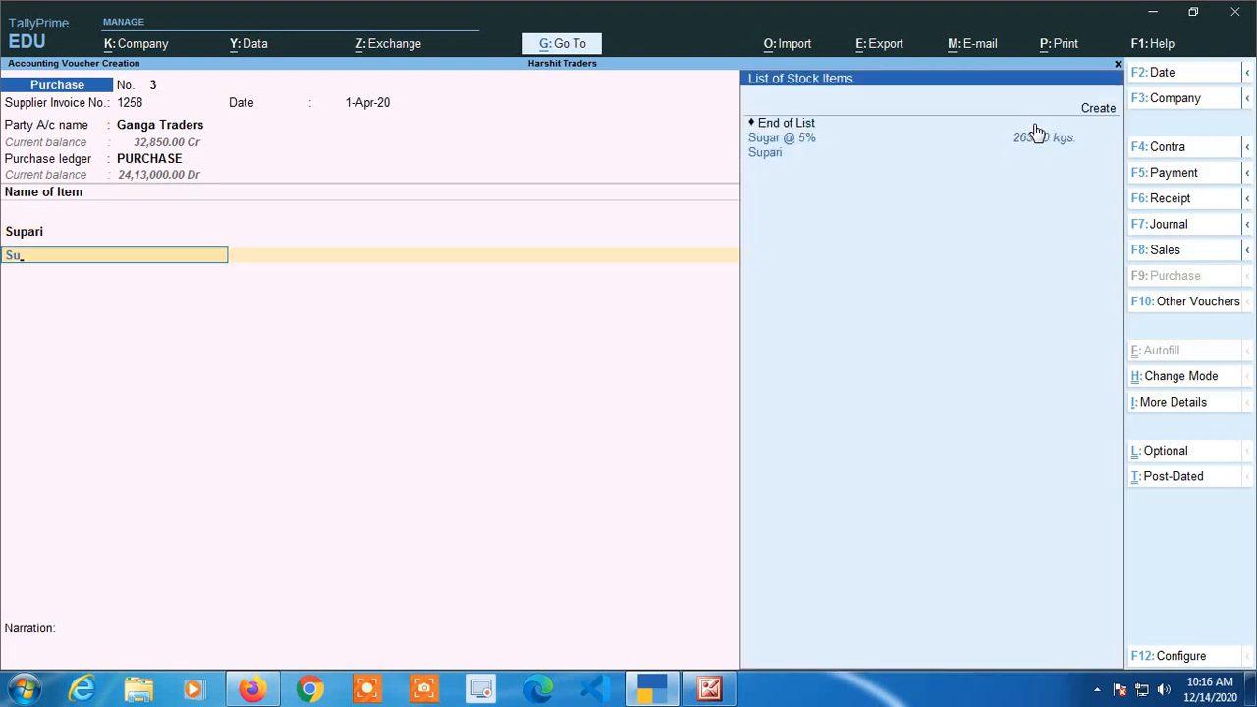
{"action": "key", "text": "Down"}
{"action": "key", "text": "Return"}
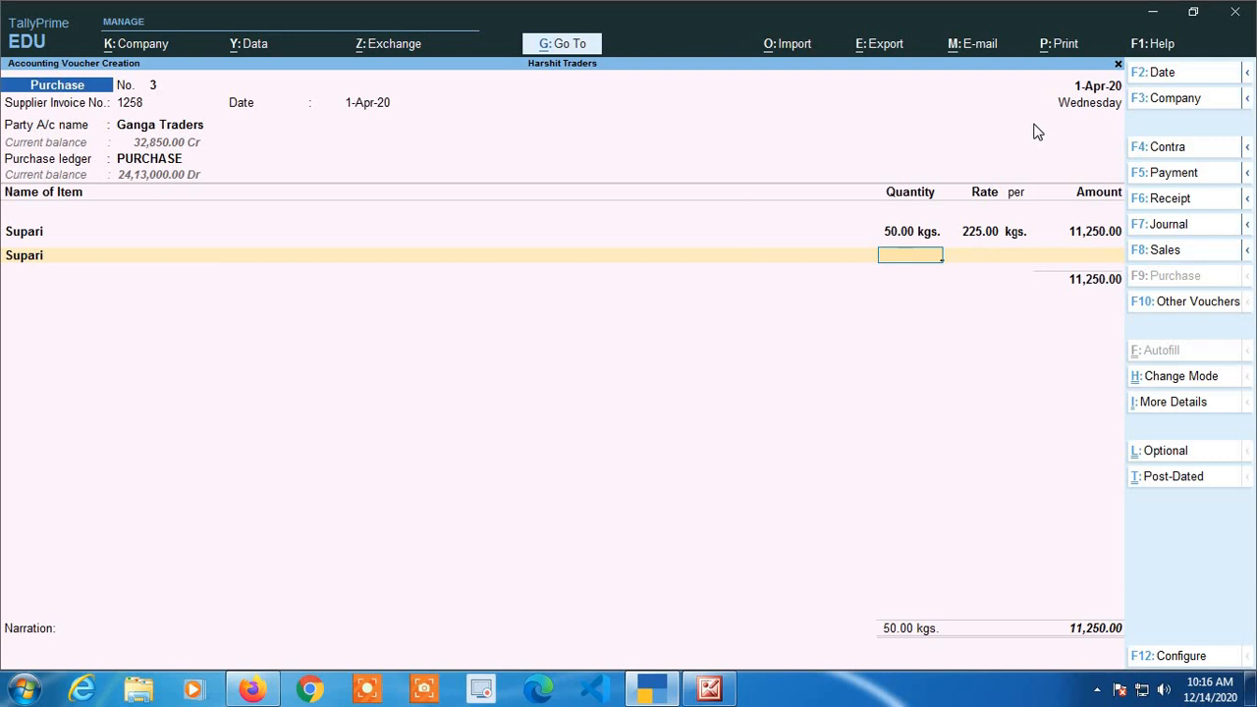
{"action": "type", "text": "10"}
{"action": "key", "text": "Return"}
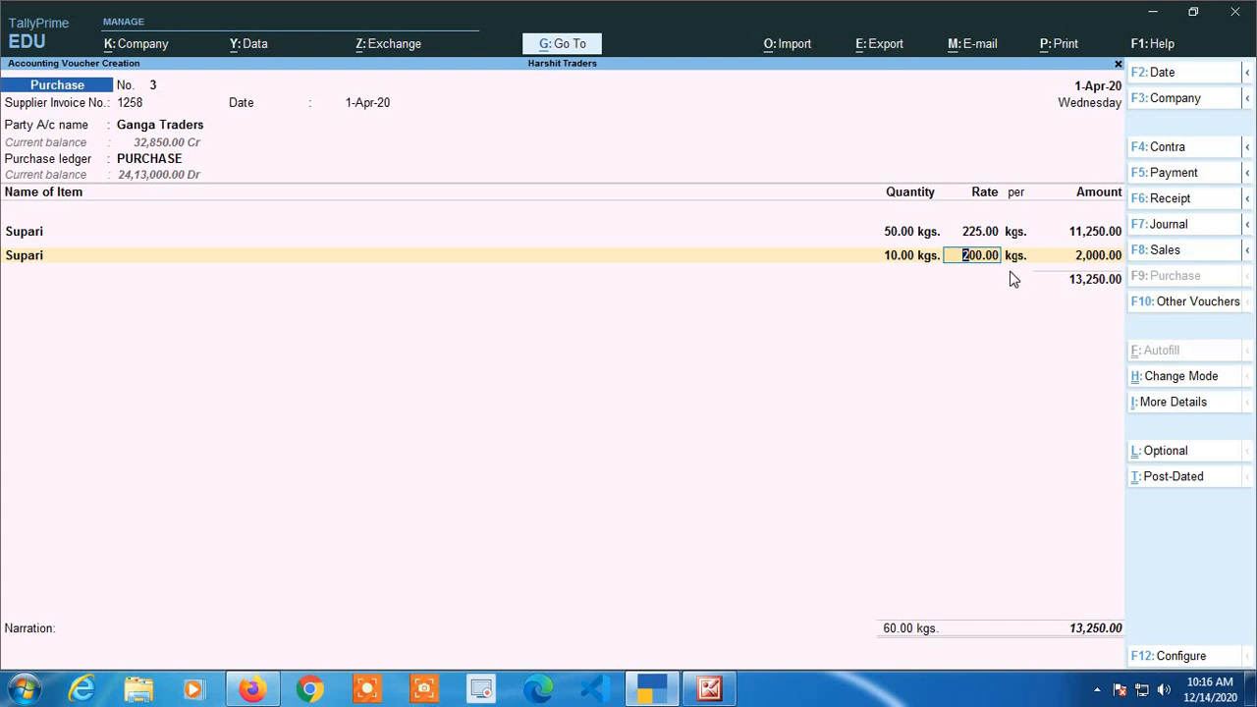
{"action": "key", "text": "BackSpace"}
{"action": "type", "text": "190"}
{"action": "key", "text": "Return"}
{"action": "key", "text": "Return"}
{"action": "key", "text": "Return"}
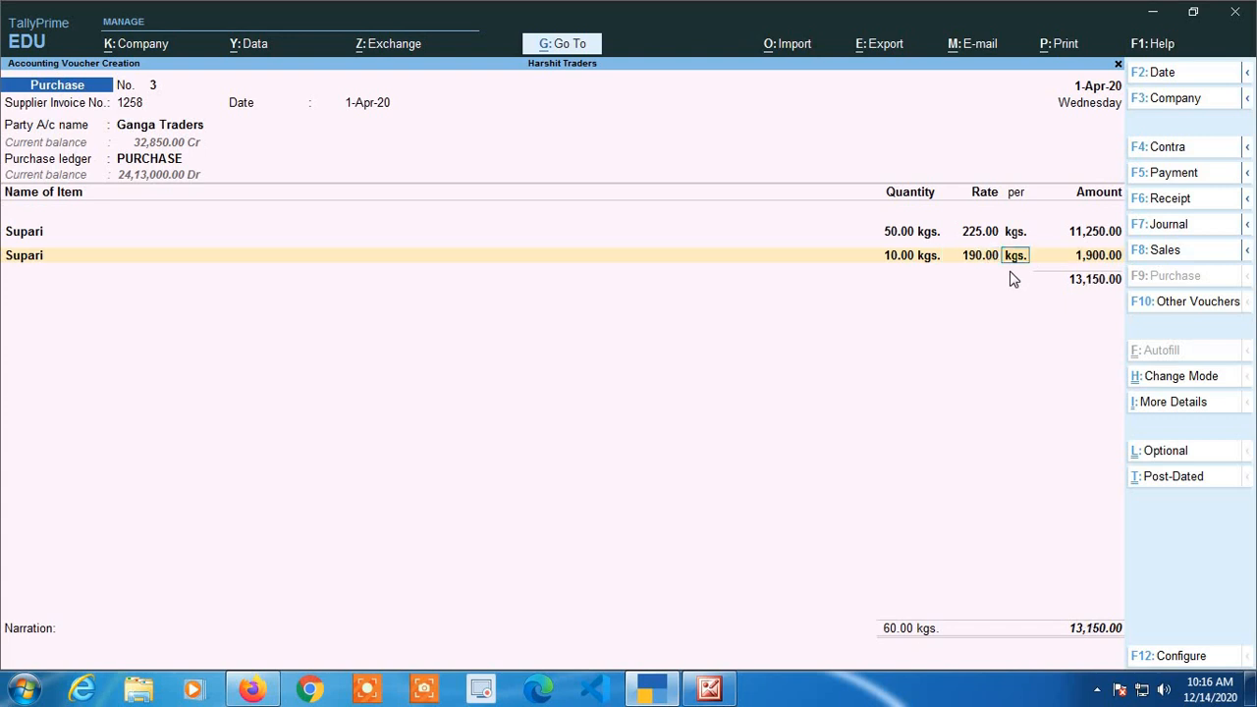
Add a third Supari line of 1 kgs. at the default rate of 200 and finish the item list
{"action": "type", "text": "Su"}
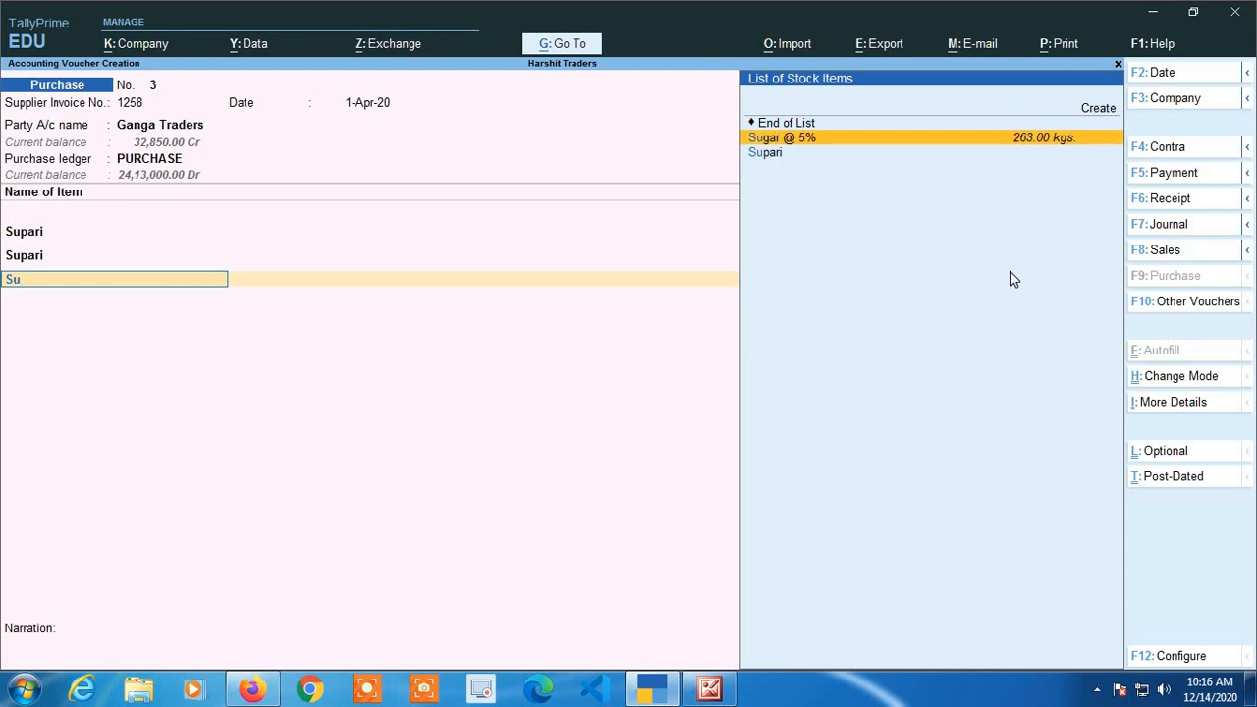
{"action": "key", "text": "Down"}
{"action": "key", "text": "Return"}
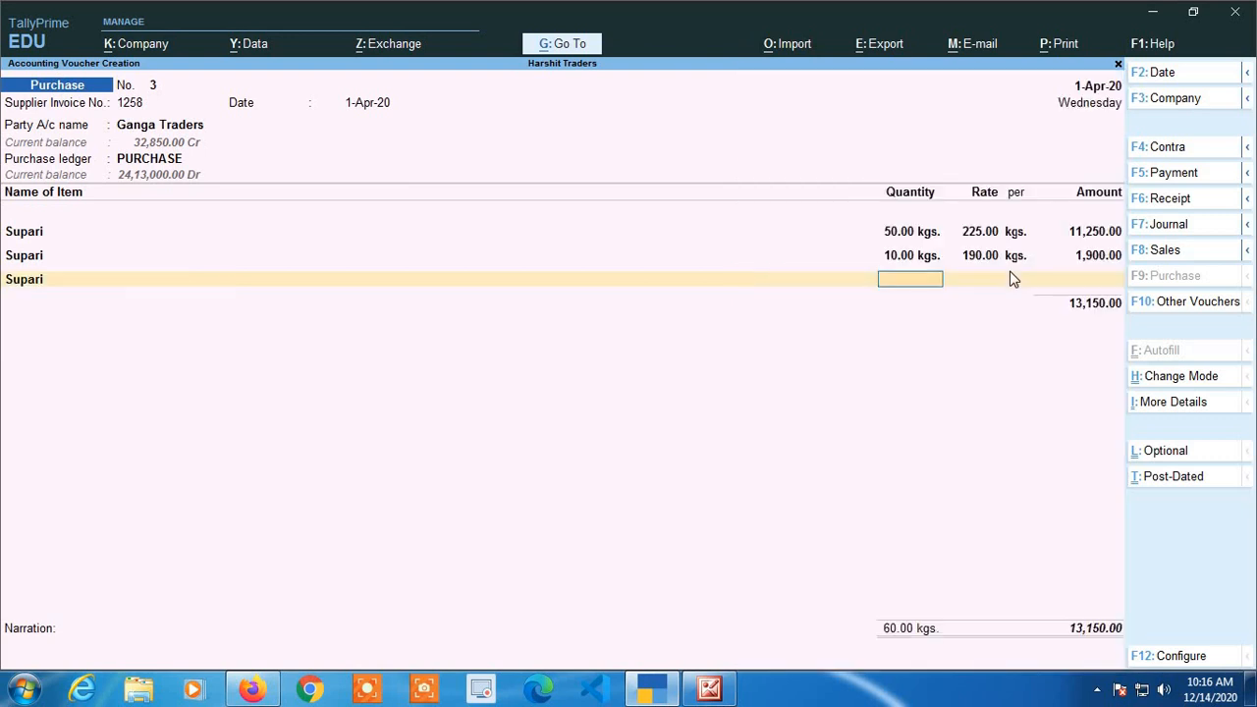
{"action": "type", "text": "1"}
{"action": "key", "text": "Return"}
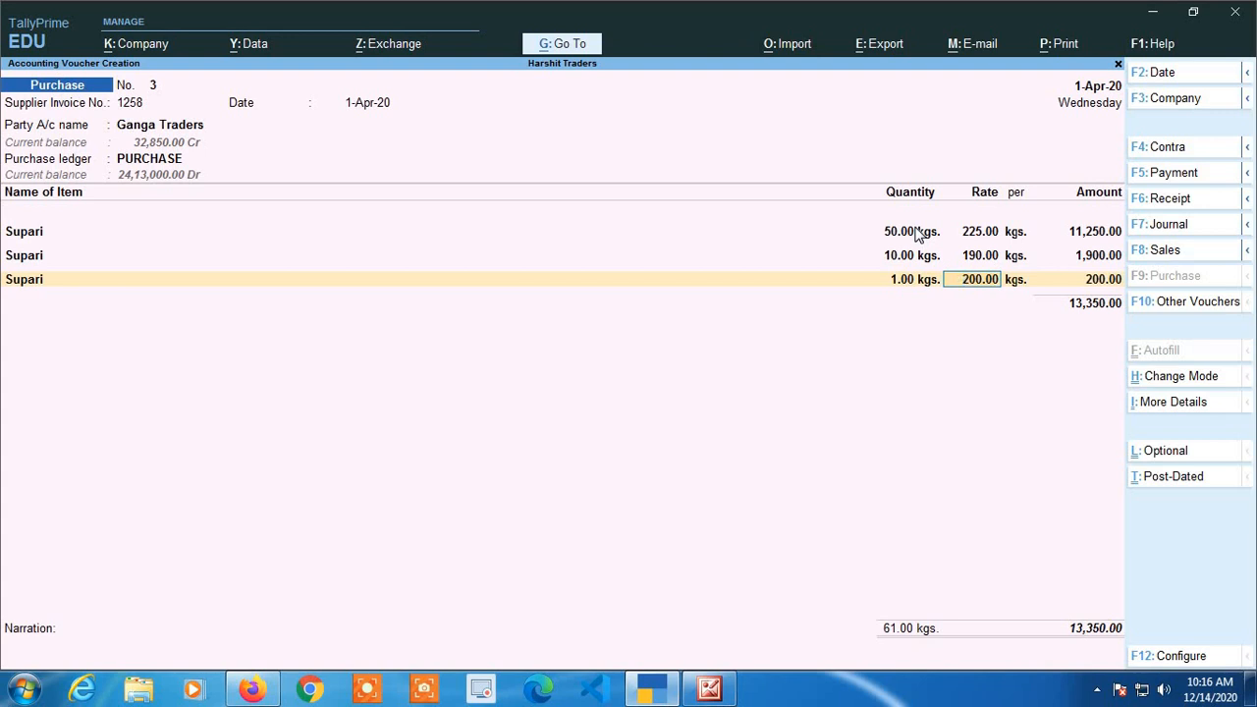
{"action": "key", "text": "Return"}
{"action": "key", "text": "Return"}
{"action": "key", "text": "Return"}
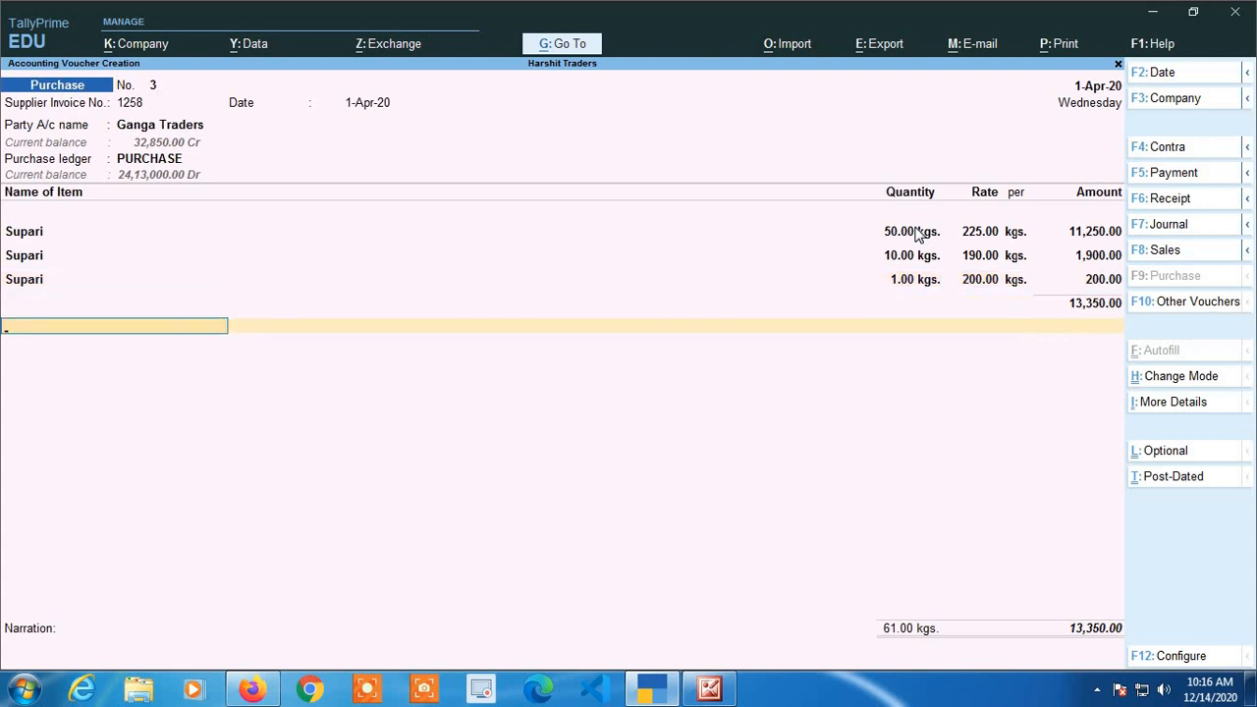
Add the IGST ledger with its calculated amount to the purchase voucher and save the voucher
{"action": "type", "text": "ig"}
{"action": "key", "text": "Return"}
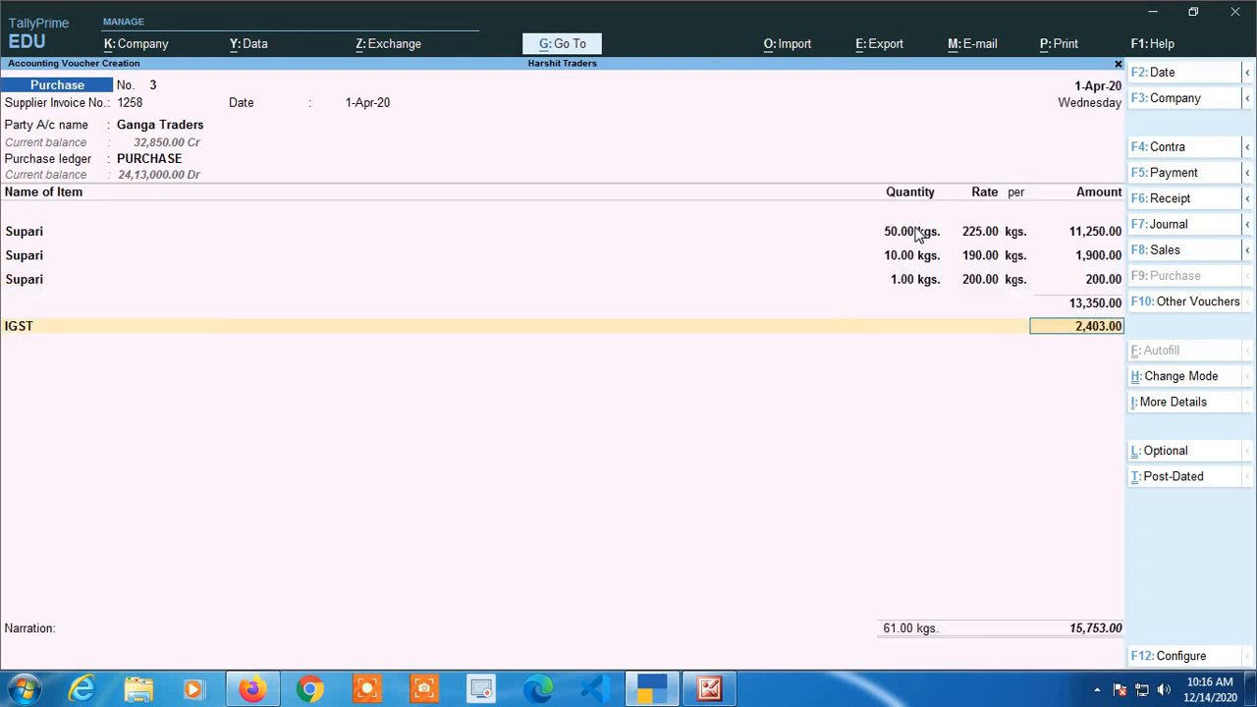
{"action": "key", "text": "Return"}
{"action": "key", "text": "Return"}
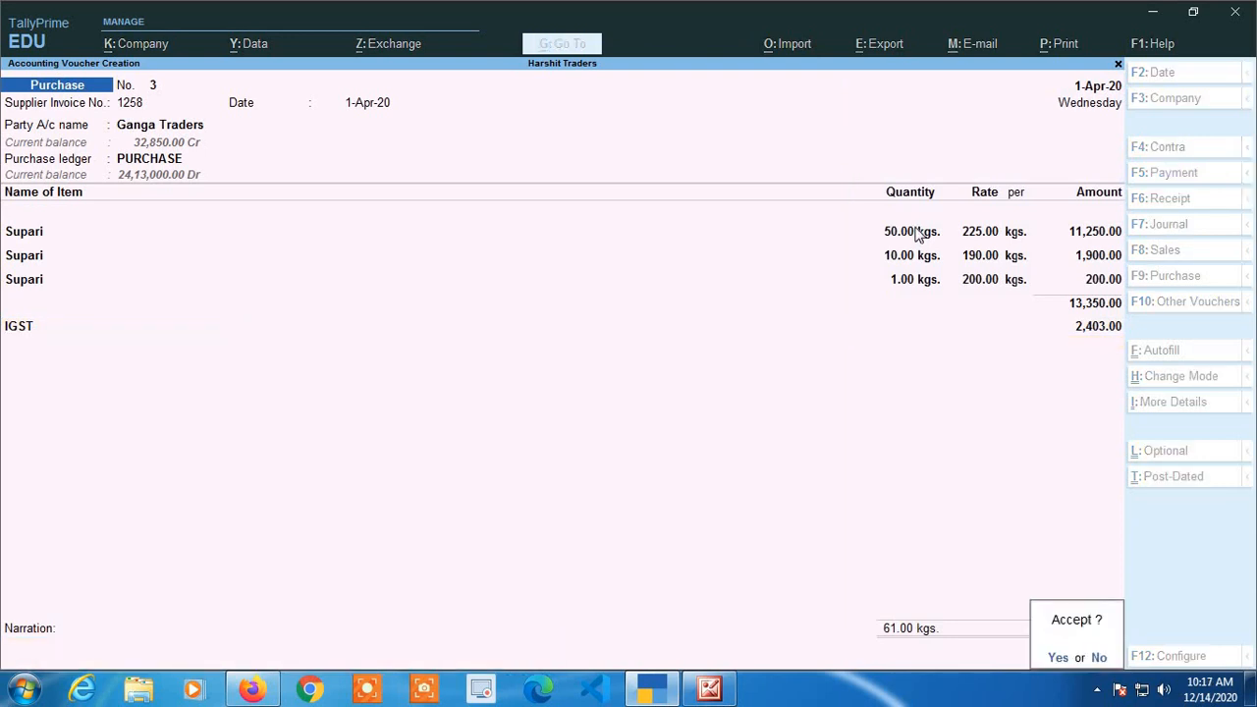
{"action": "key", "text": "Return"}
Start a new sales voucher with the voucher class Not Applicable and set the voucher date to 1-4
{"action": "key", "text": "Escape"}
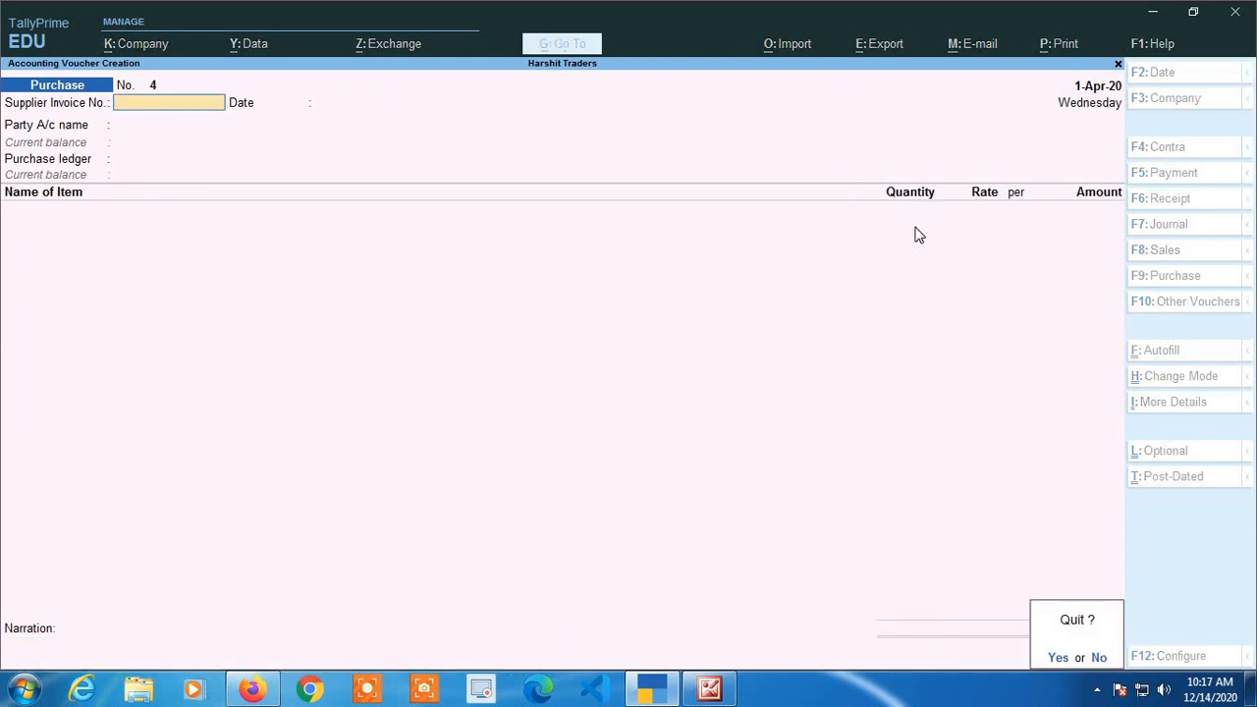
{"action": "key", "text": "Return"}
{"action": "key", "text": "Return"}
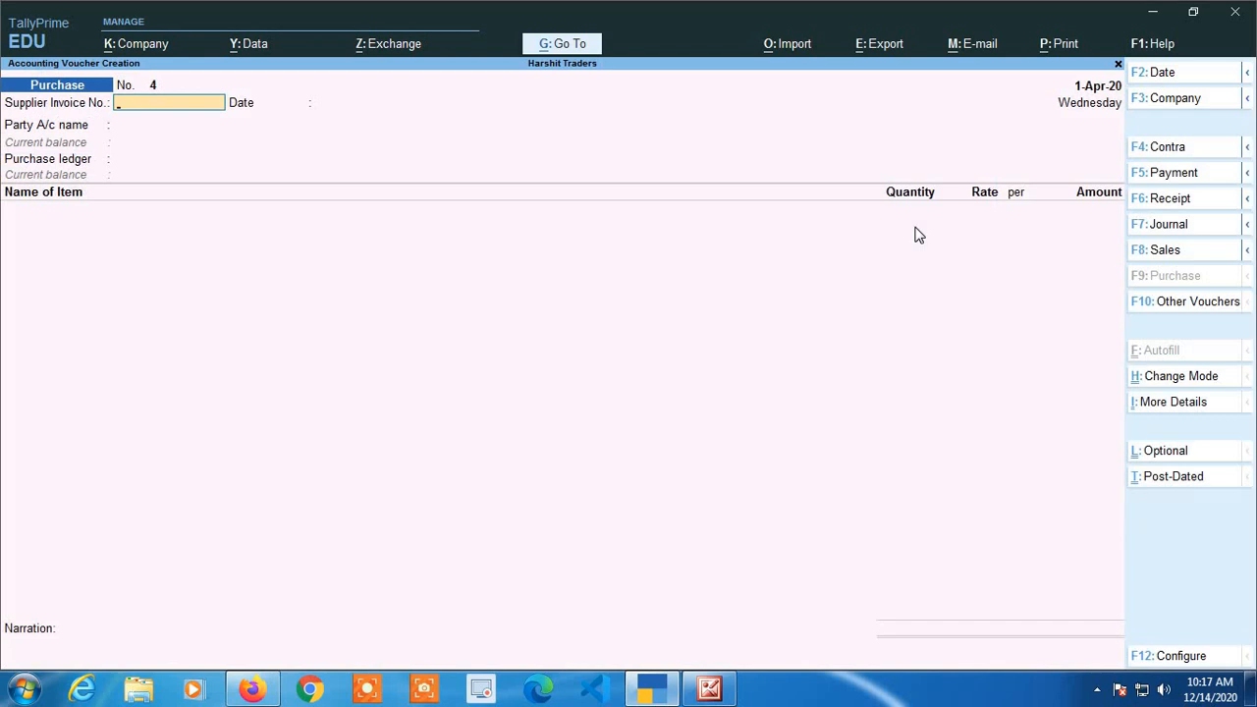
{"action": "key", "text": "F8"}
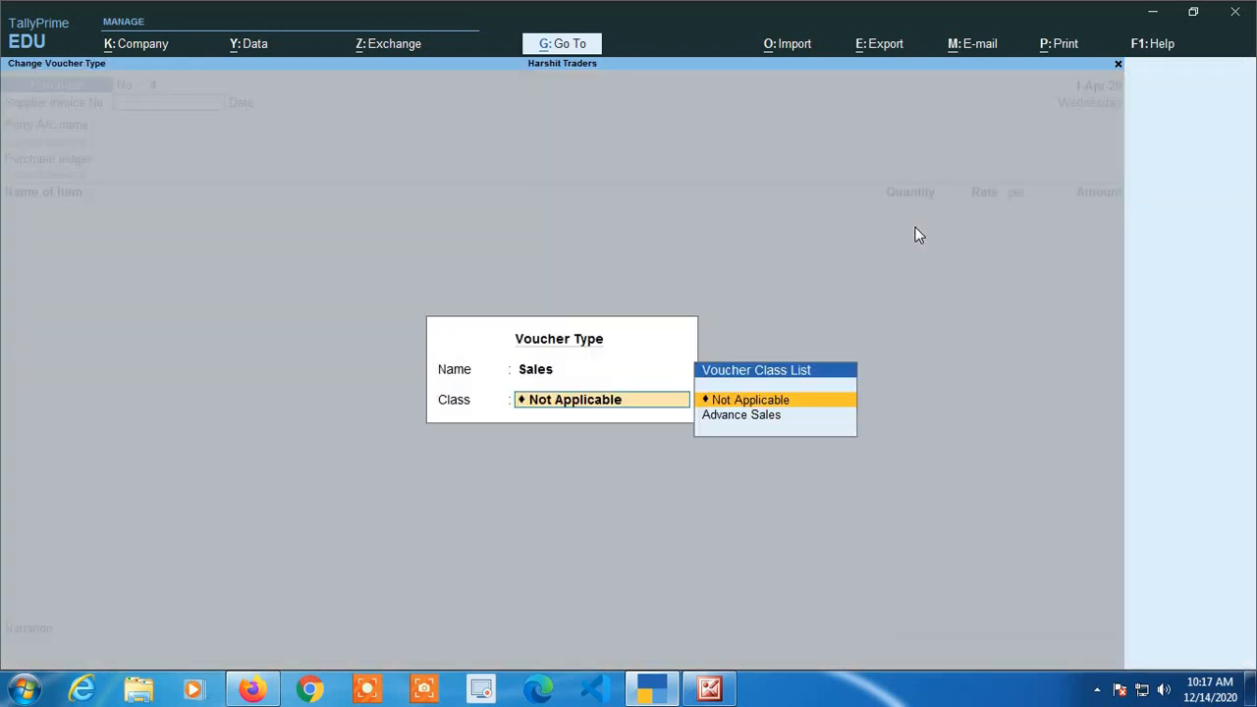
{"action": "key", "text": "Return"}
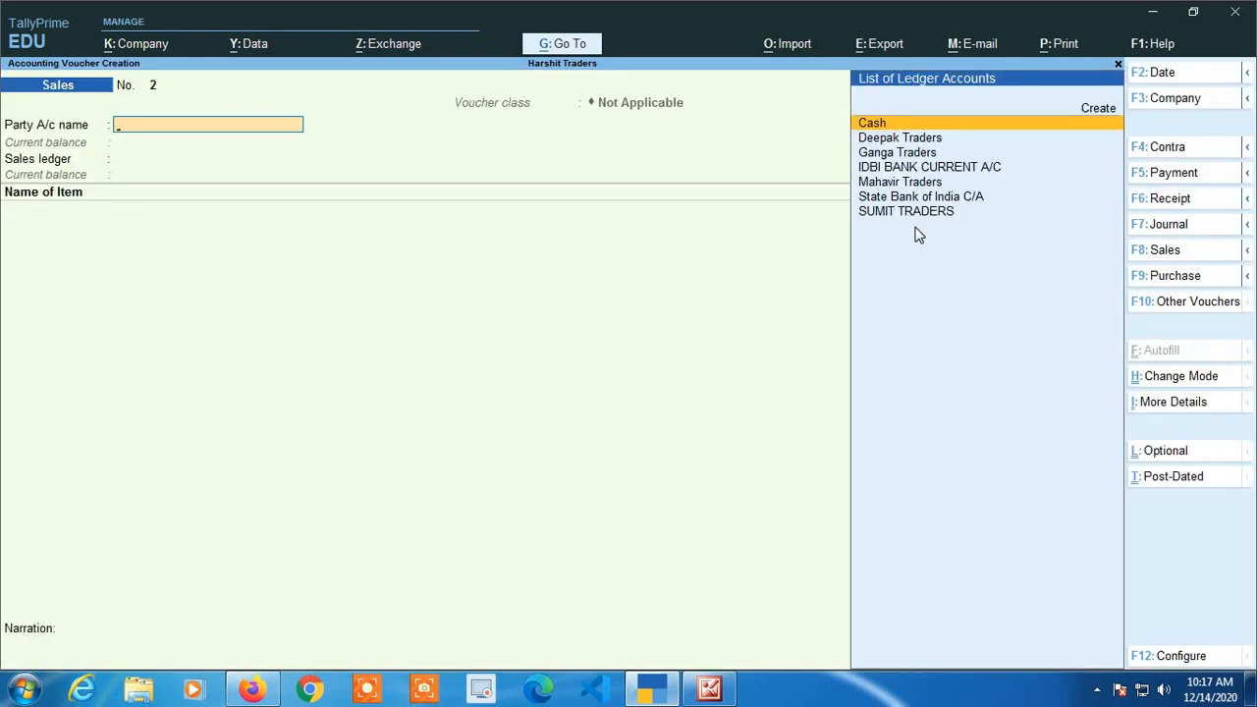
{"action": "key", "text": "F2"}
{"action": "type", "text": "1"}
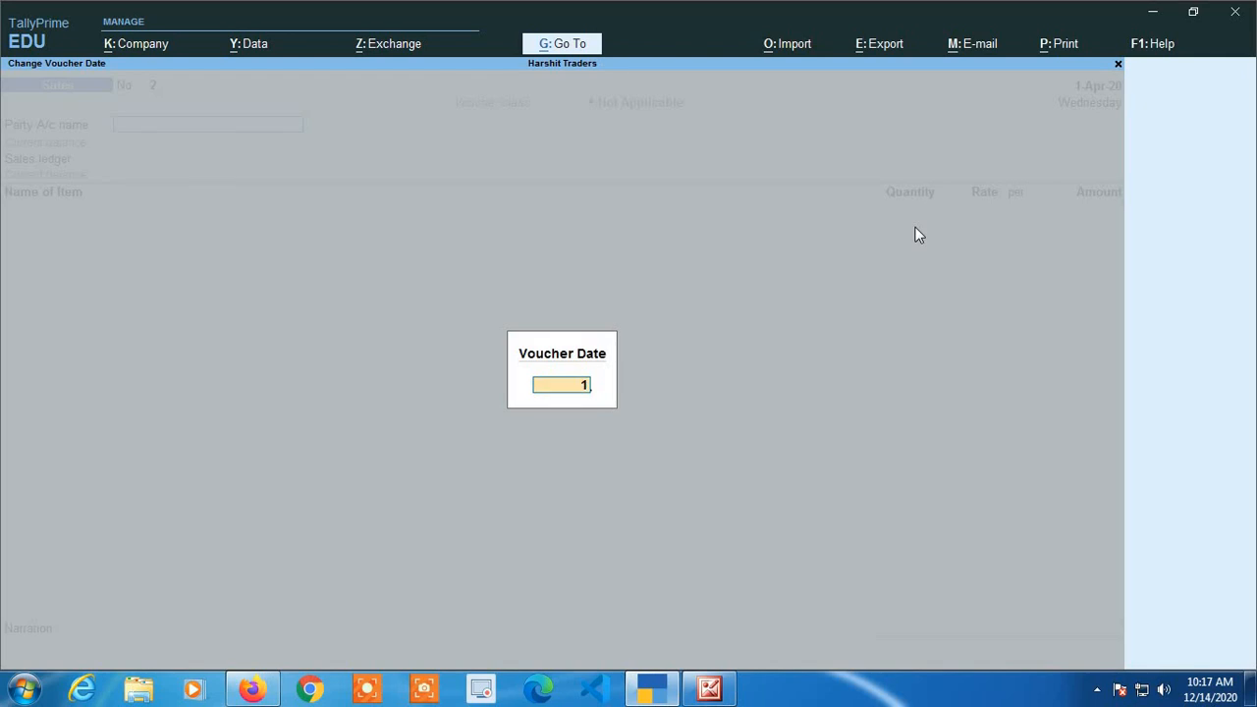
{"action": "key", "text": "BackSpace"}
{"action": "type", "text": "1-4"}
{"action": "key", "text": "Return"}
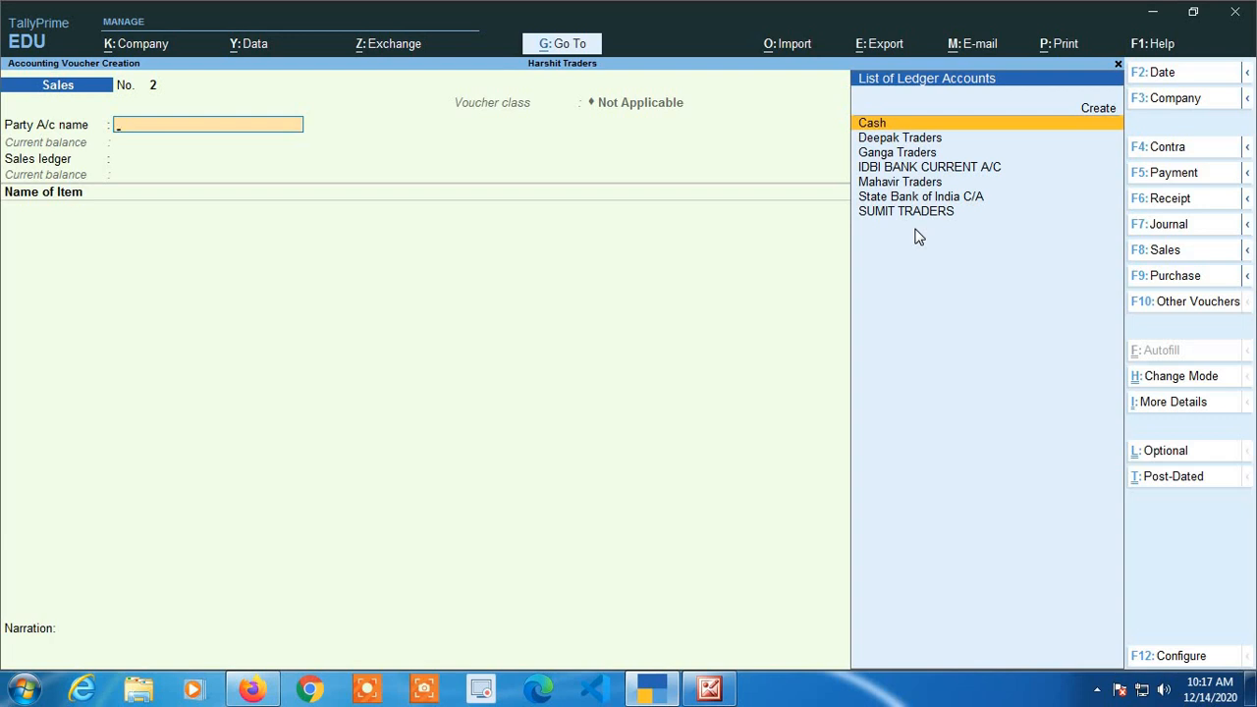
Choose Deepak Traders as the party, accept its party details and select SALES as the sales ledger
{"action": "key", "text": "Down"}
{"action": "key", "text": "Return"}
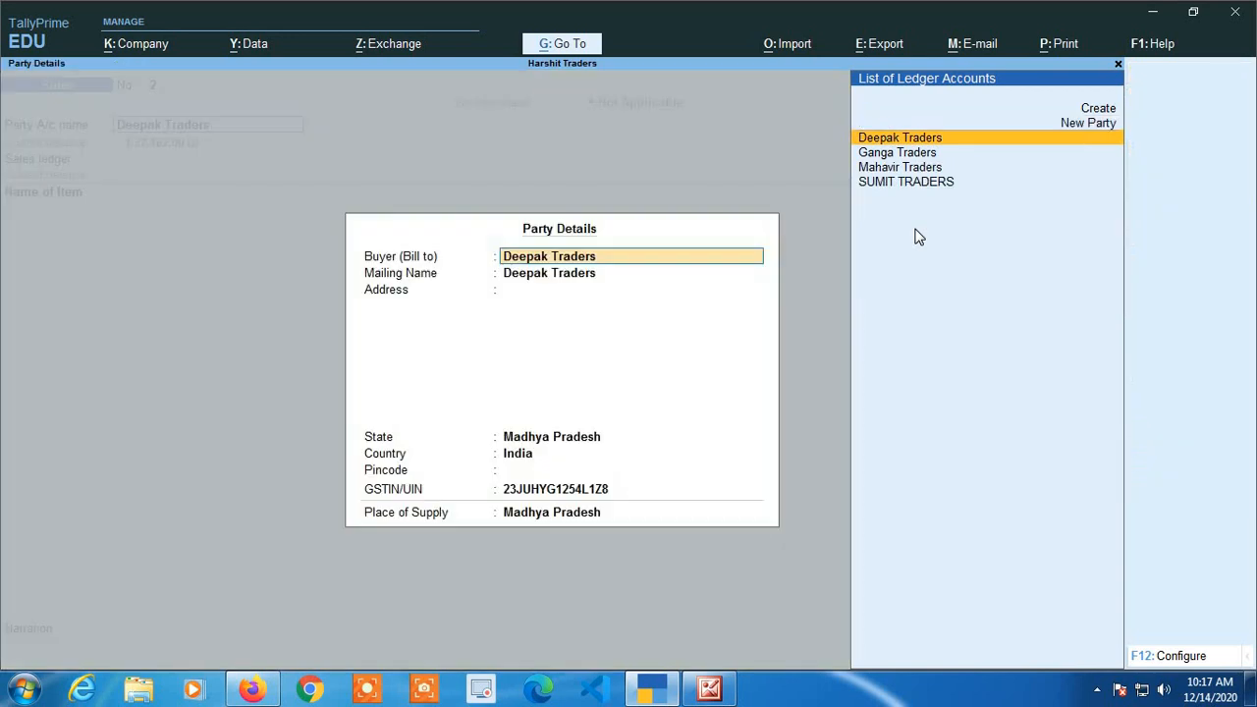
{"action": "key", "text": "Return"}
{"action": "key", "text": "Return"}
{"action": "key", "text": "Return"}
{"action": "key", "text": "Return"}
{"action": "key", "text": "Return"}
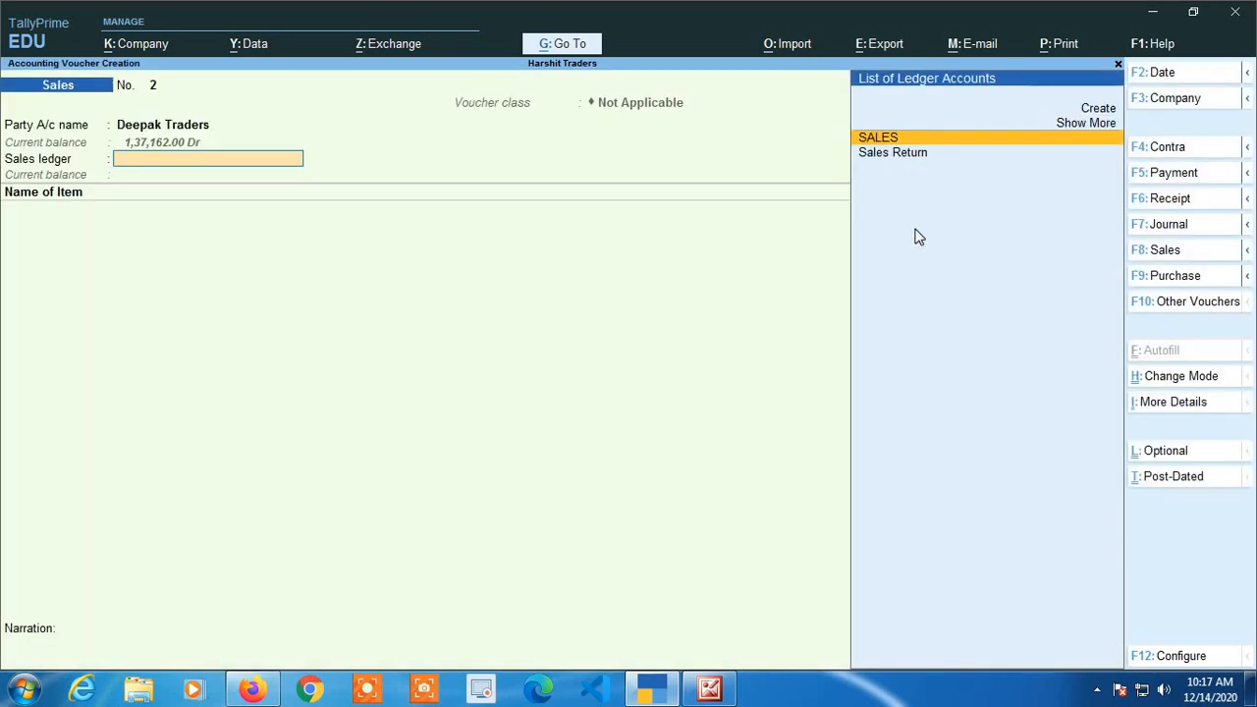
{"action": "key", "text": "Return"}
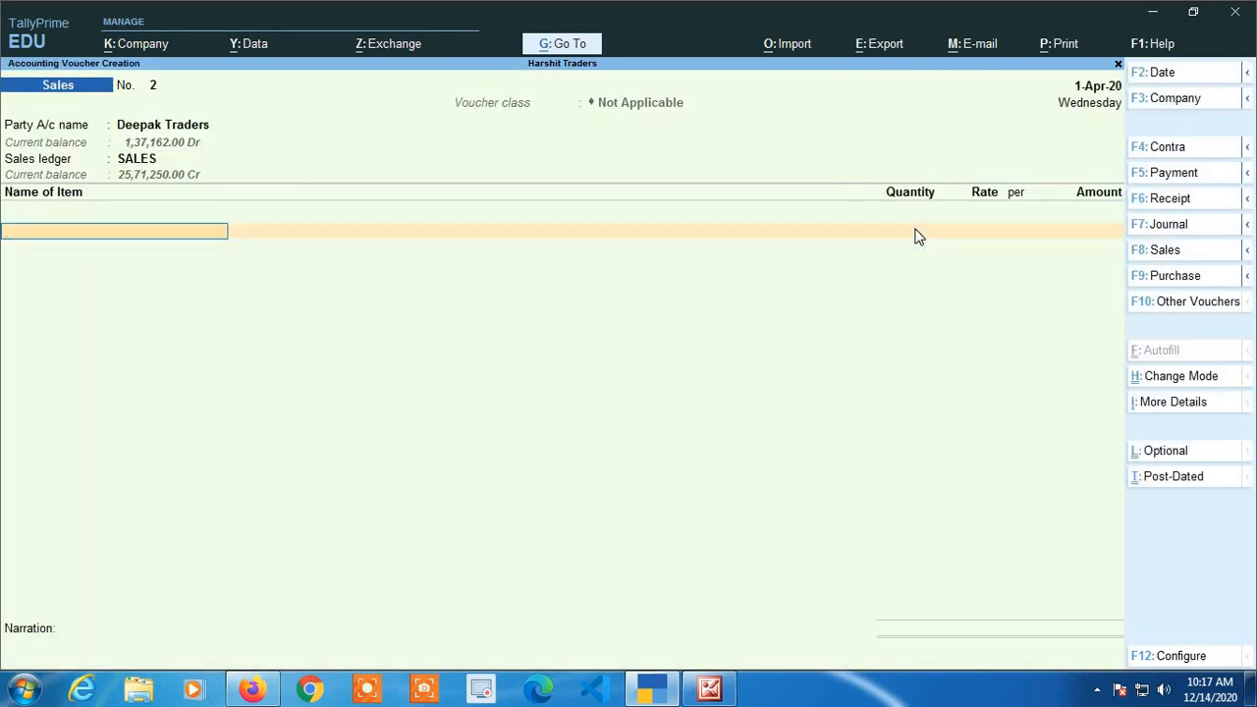
Add the stock item Supari to the sales voucher with a quantity of 10 kgs
{"action": "type", "text": "Su"}
{"action": "key", "text": "Down"}
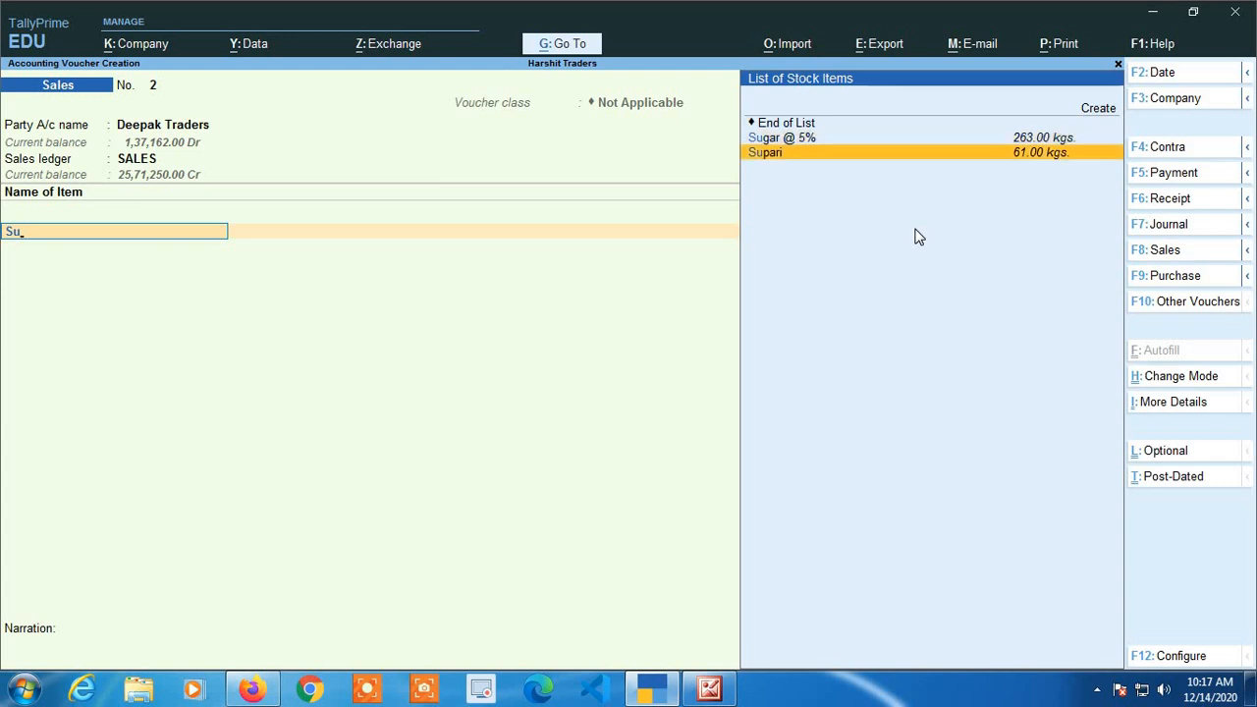
{"action": "key", "text": "Return"}
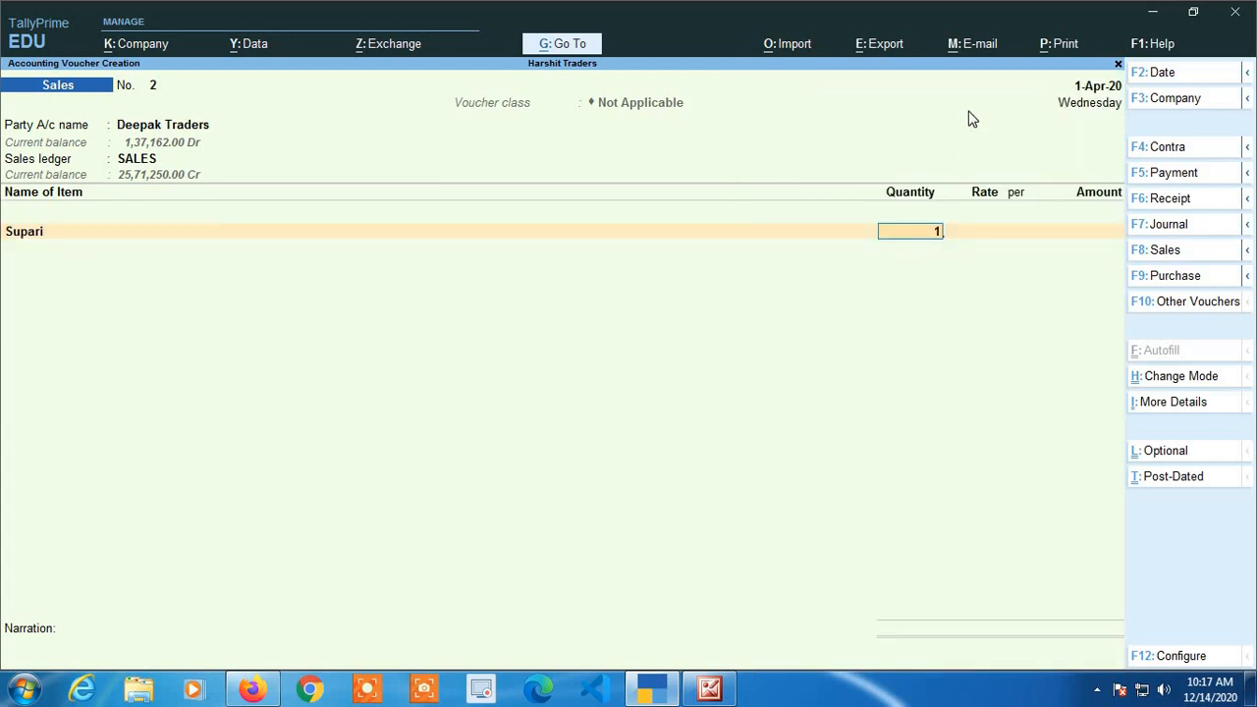
{"action": "type", "text": "10"}
{"action": "key", "text": "Return"}
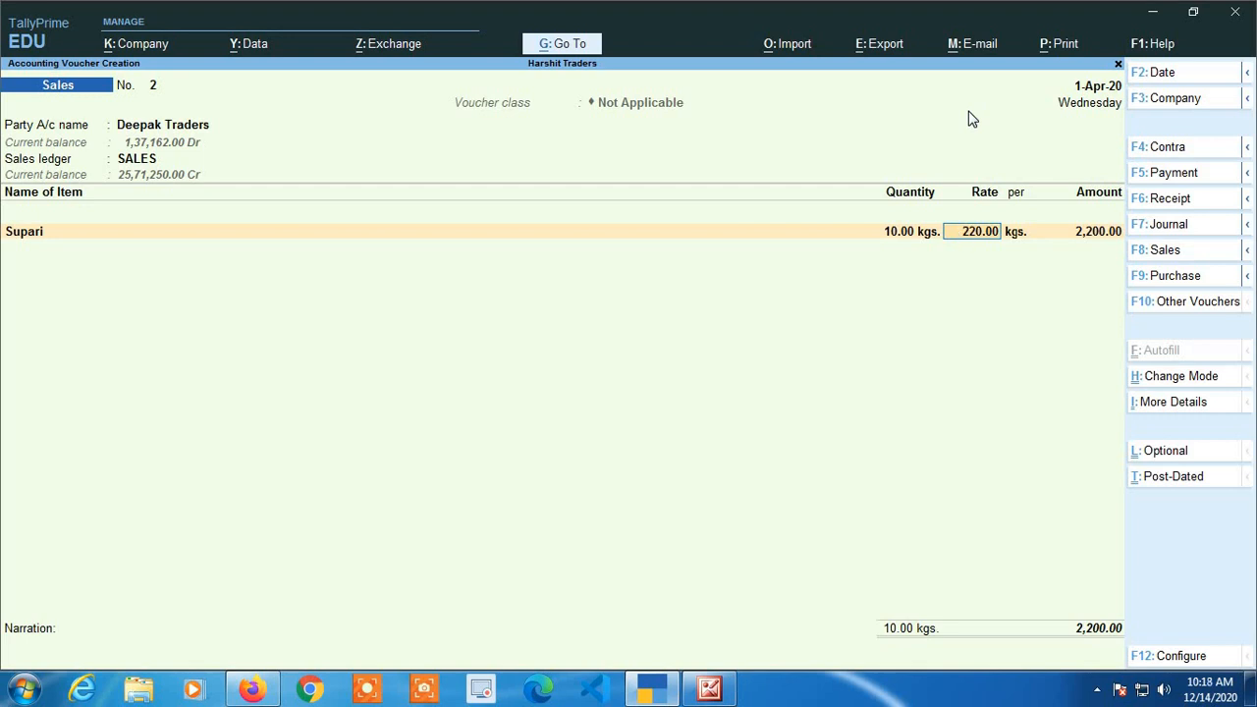
Set the rate of the Supari sales line to 210 per kgs. and accept the line
{"action": "type", "text": "210"}
{"action": "key", "text": "Return"}
{"action": "key", "text": "Return"}
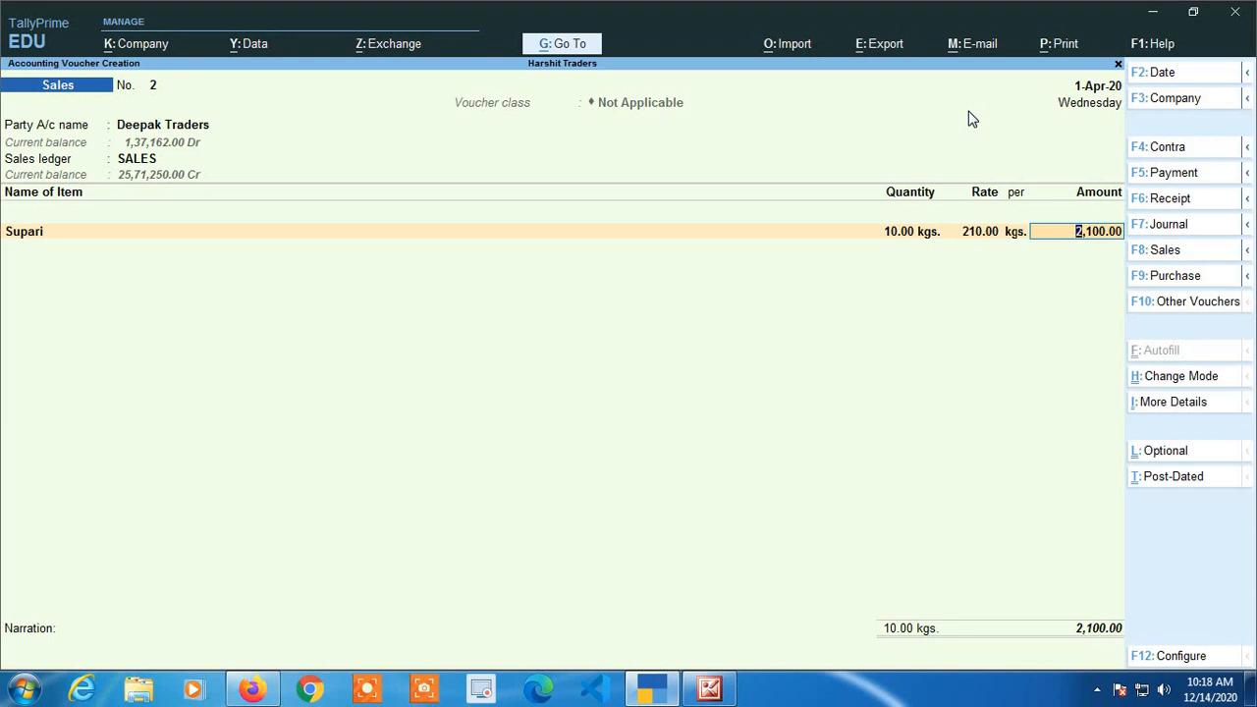
{"action": "key", "text": "shift+Tab"}
{"action": "key", "text": "shift+Tab"}
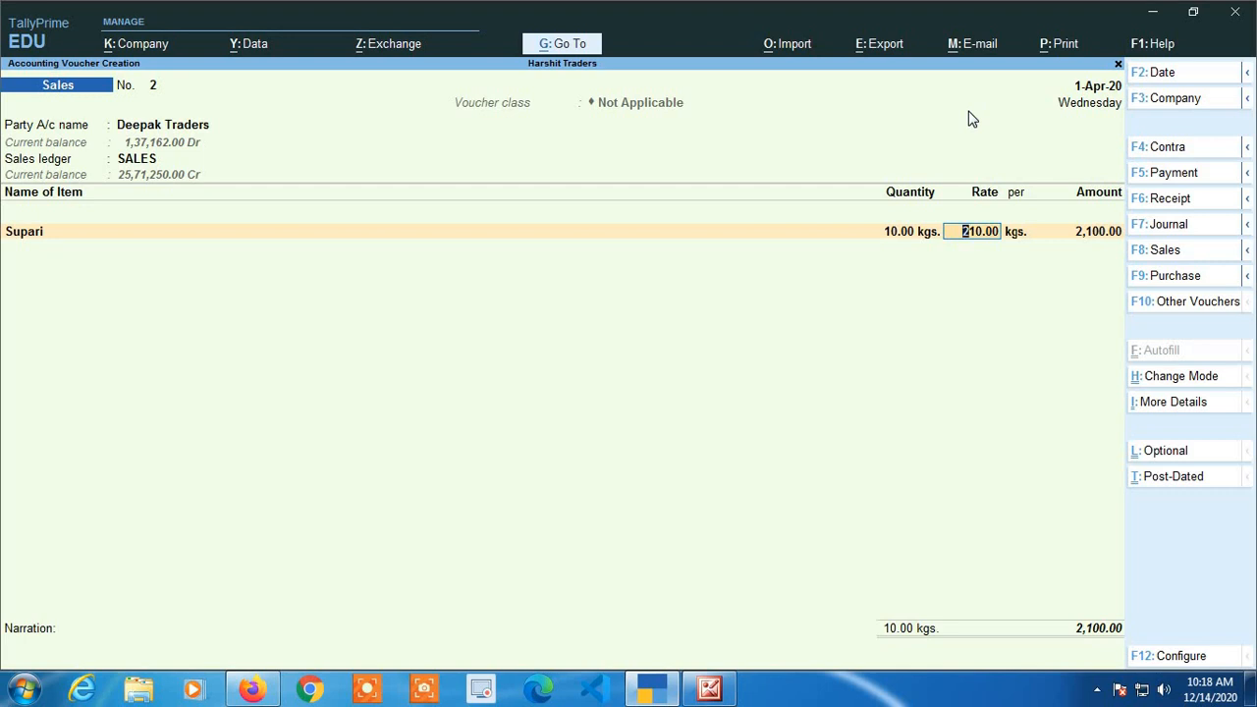
{"action": "key", "text": "Tab"}
{"action": "key", "text": "Tab"}
{"action": "key", "text": "Tab"}
Add a second Supari line to the sales voucher with 10 kgs at a rate of 230 per kgs
{"action": "type", "text": "Su"}
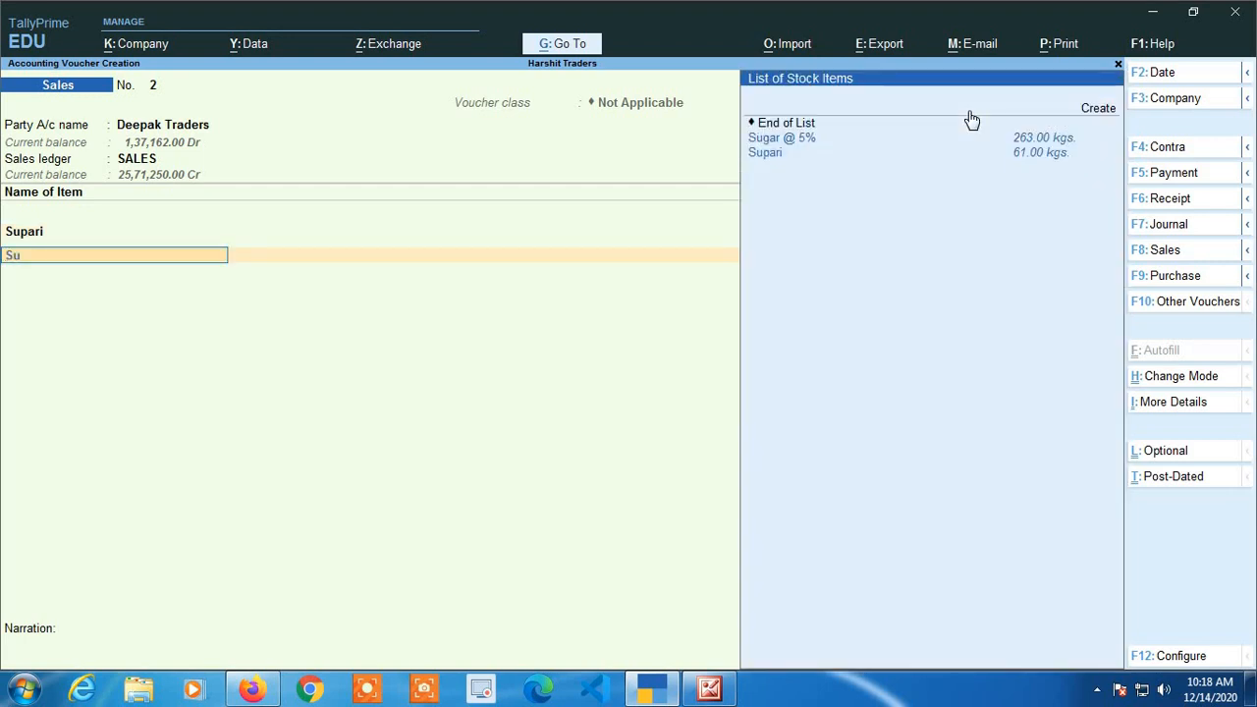
{"action": "key", "text": "Down"}
{"action": "key", "text": "Return"}
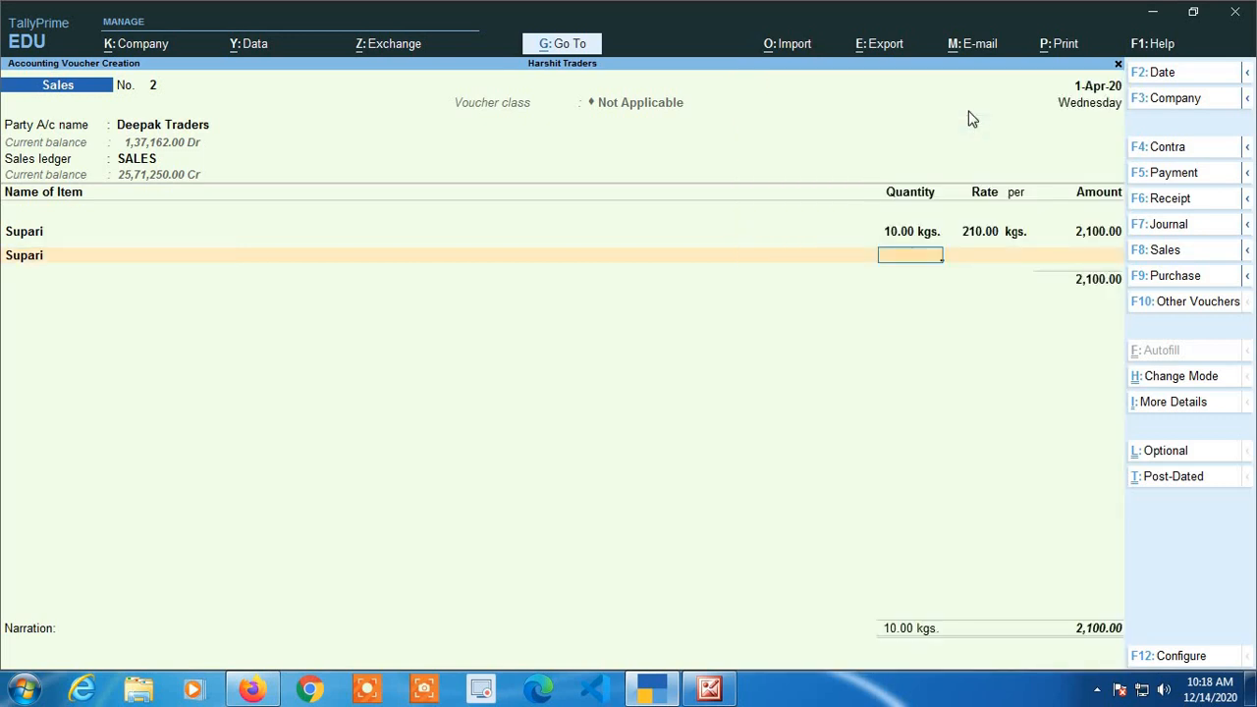
{"action": "type", "text": "10"}
{"action": "key", "text": "Return"}
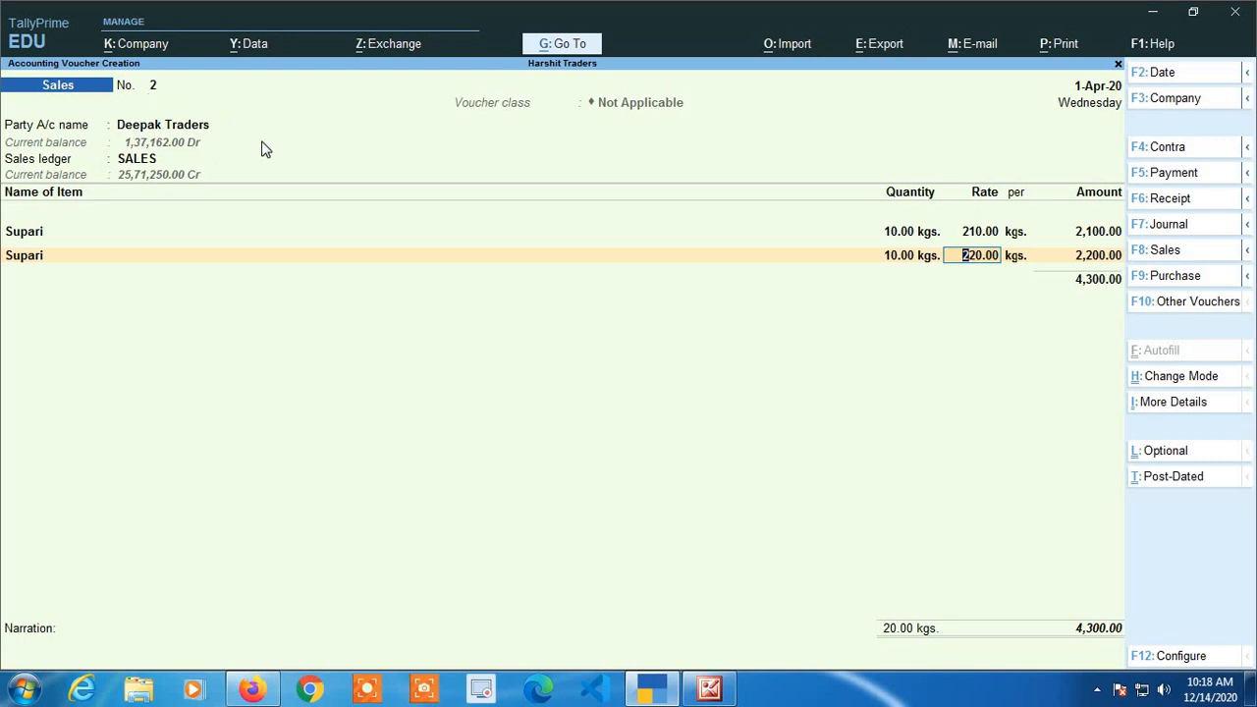
{"action": "type", "text": "230"}
{"action": "key", "text": "Return"}
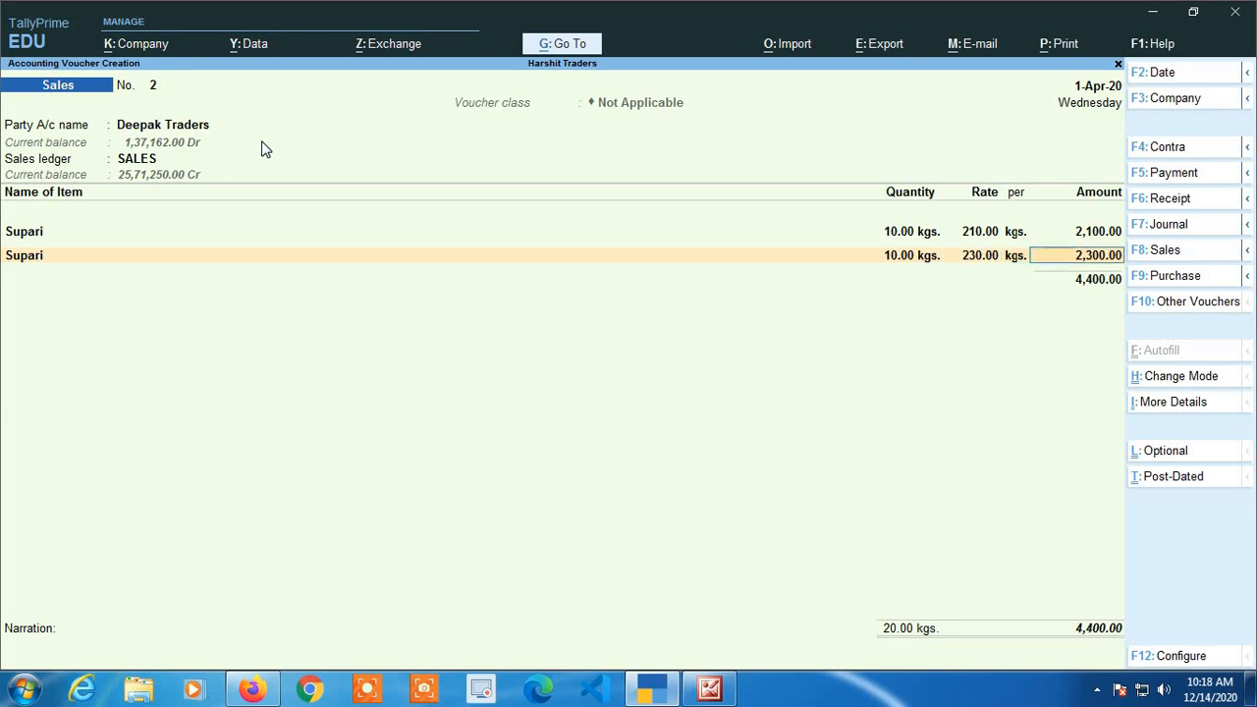
{"action": "key", "text": "Return"}
Add a third Supari line of 10 kgs to the sales voucher, keeping the standard selling rate of 220 per kgs
{"action": "type", "text": "Sup"}
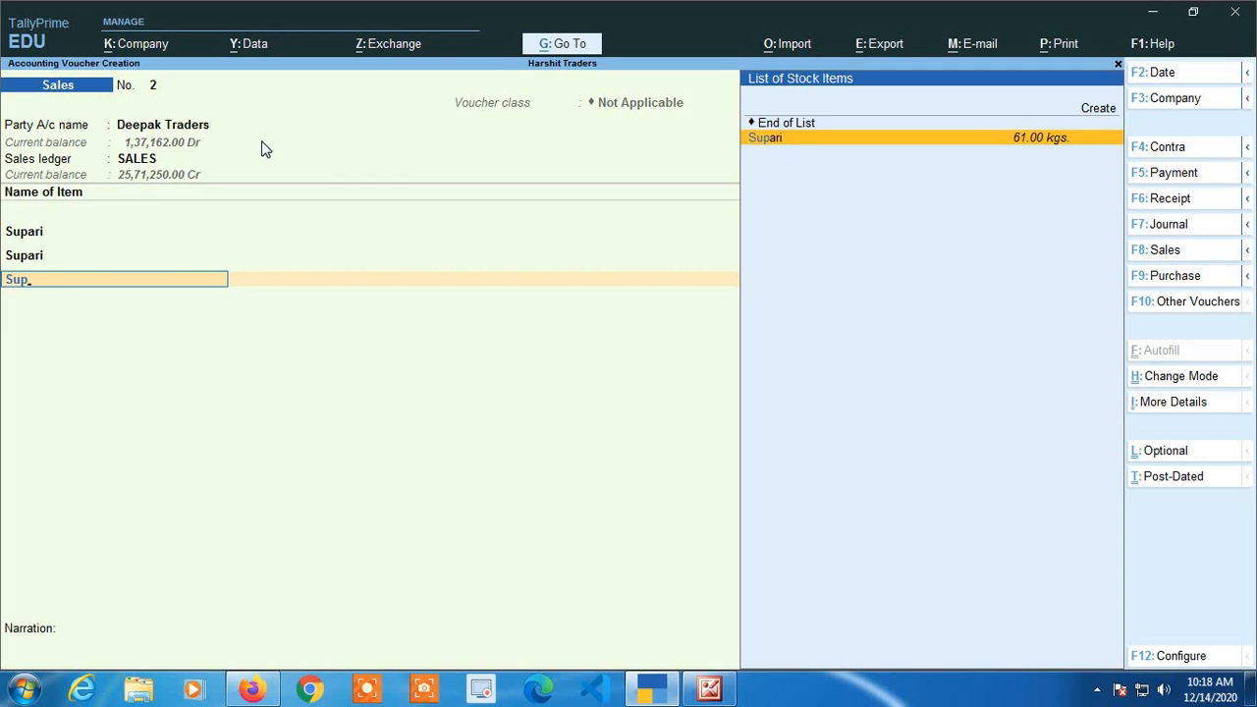
{"action": "key", "text": "Return"}
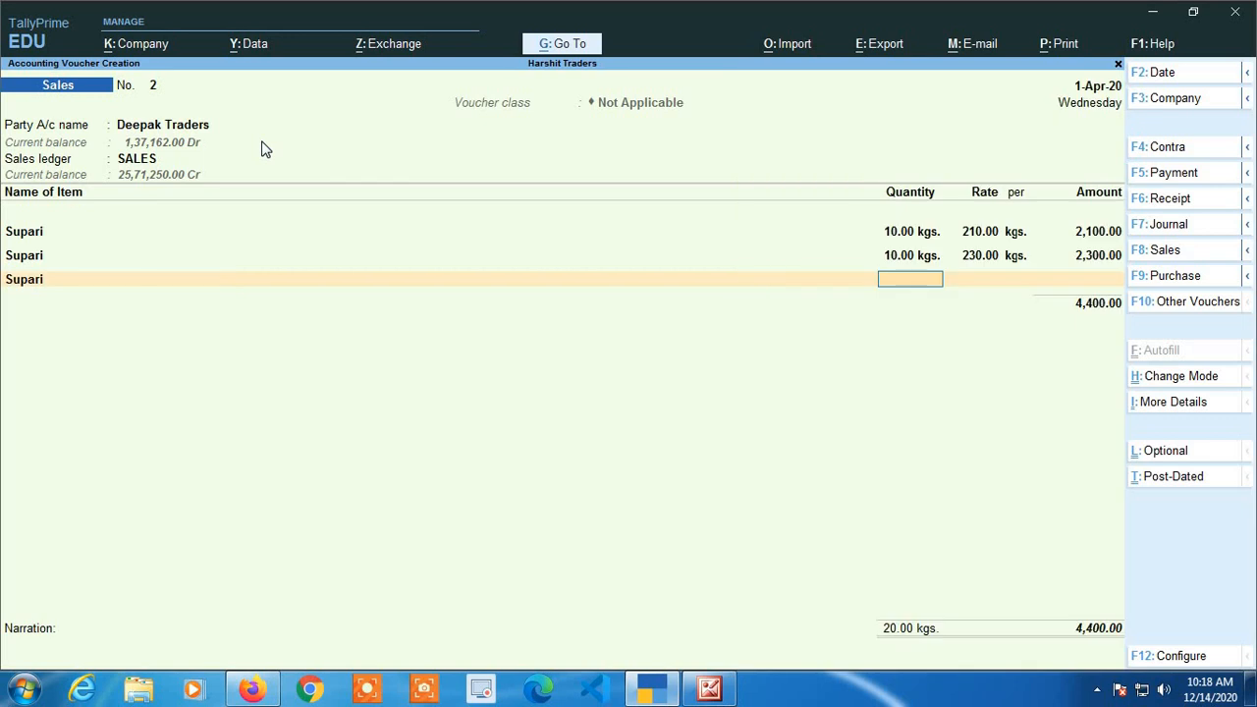
{"action": "type", "text": "10"}
{"action": "key", "text": "Return"}
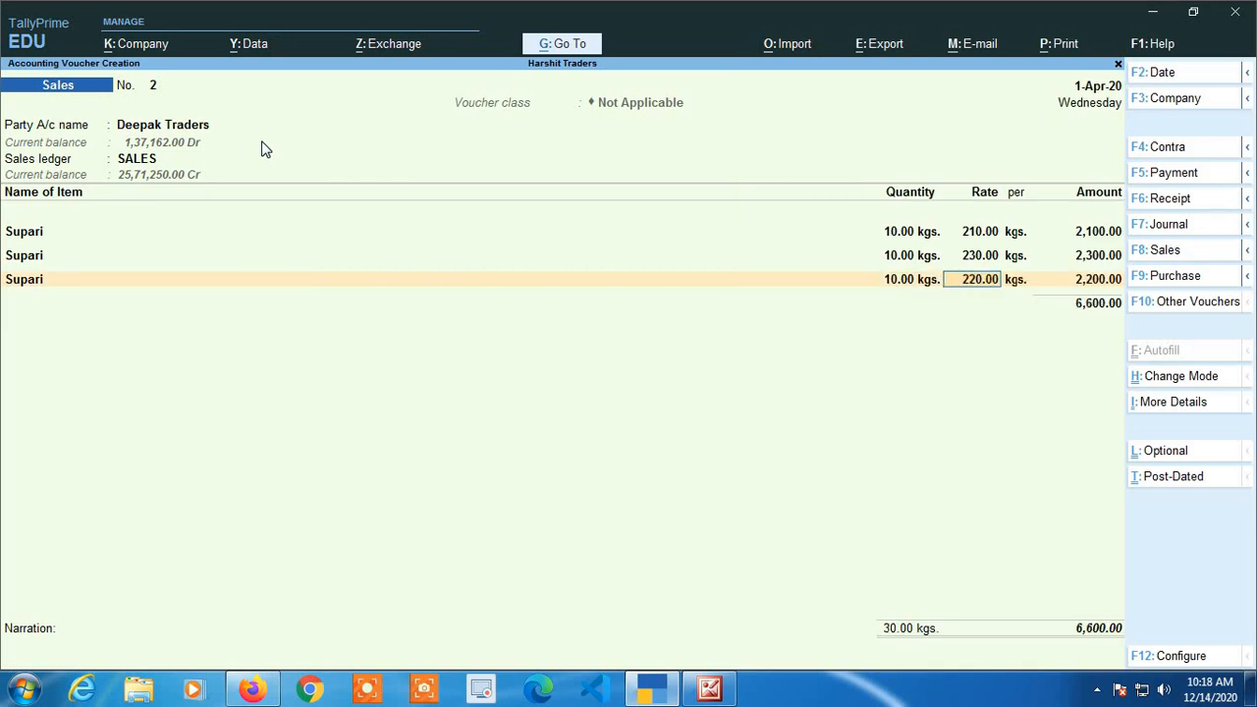
{"action": "key", "text": "Return"}
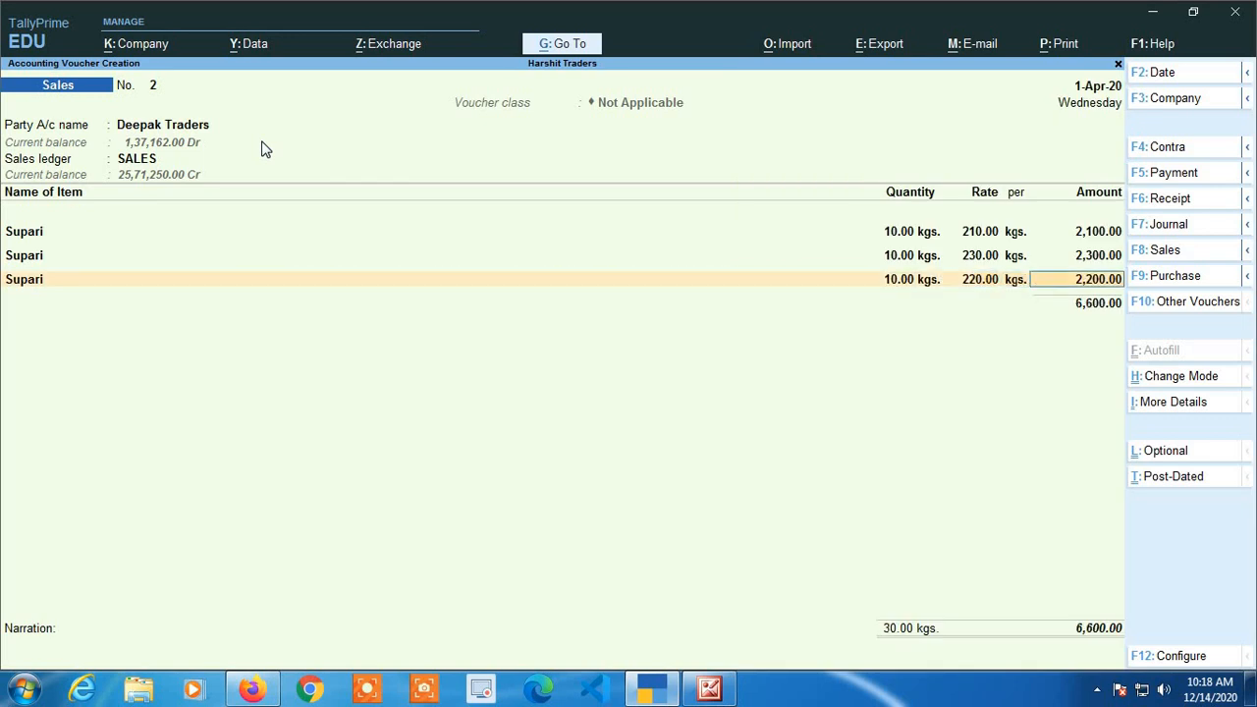
{"action": "key", "text": "Return"}
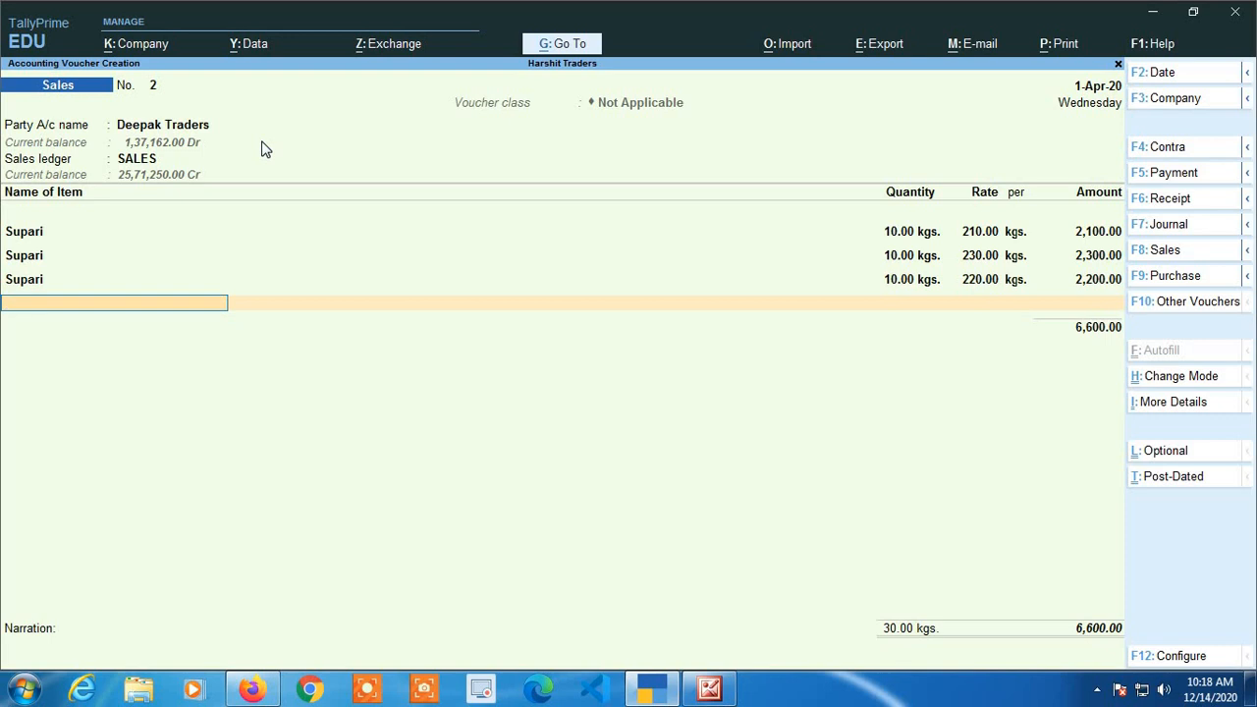
End the item list and add the Cgst and Sgst tax ledgers to the sales voucher
{"action": "key", "text": "Return"}
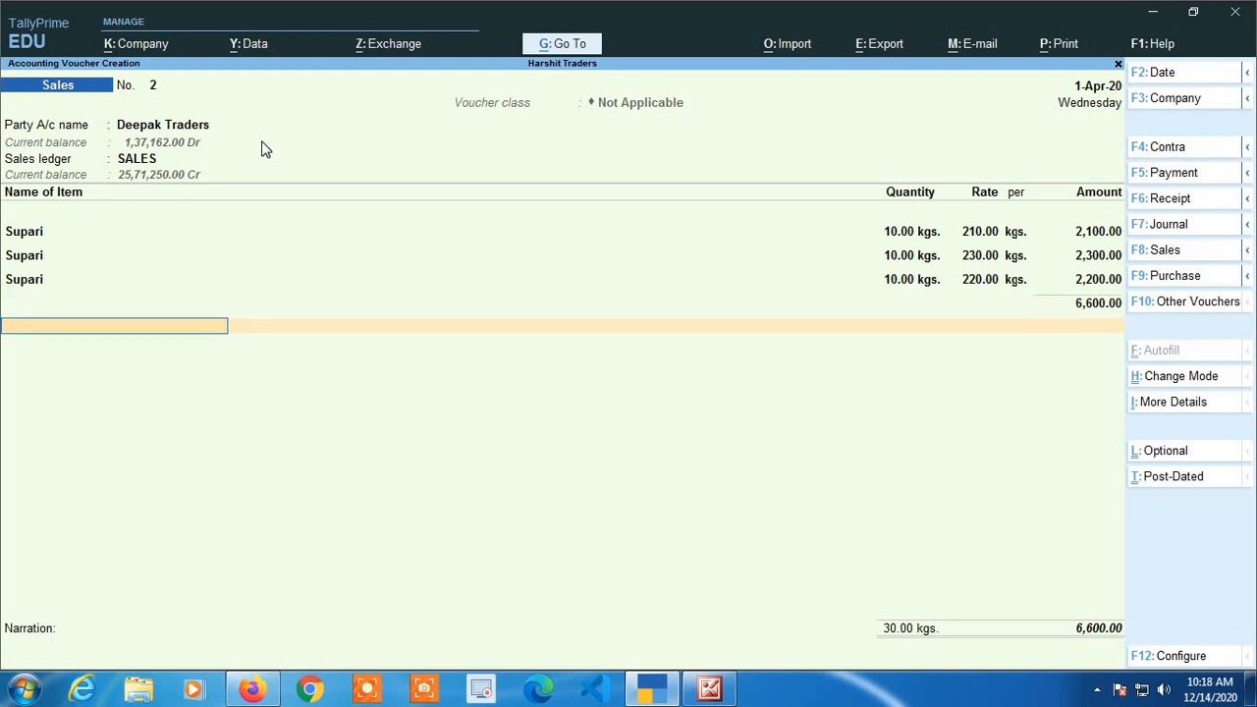
{"action": "type", "text": "cg"}
{"action": "key", "text": "Return"}
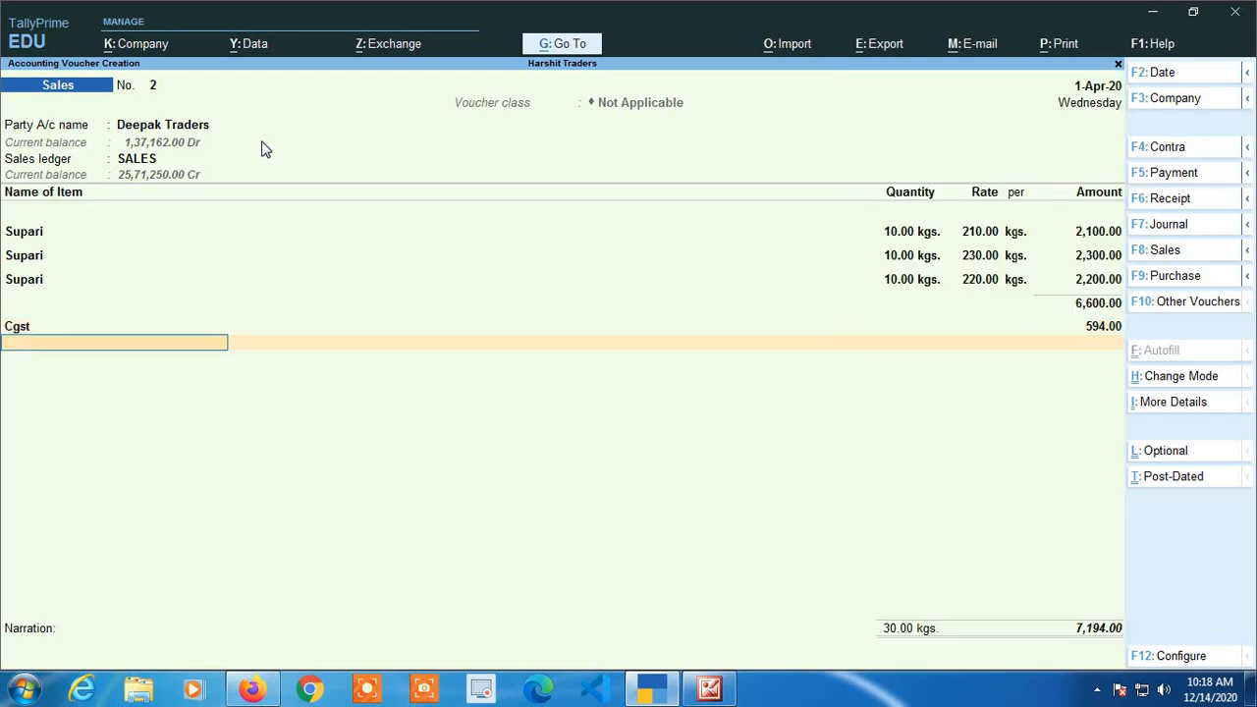
{"action": "type", "text": "sg"}
{"action": "key", "text": "Return"}
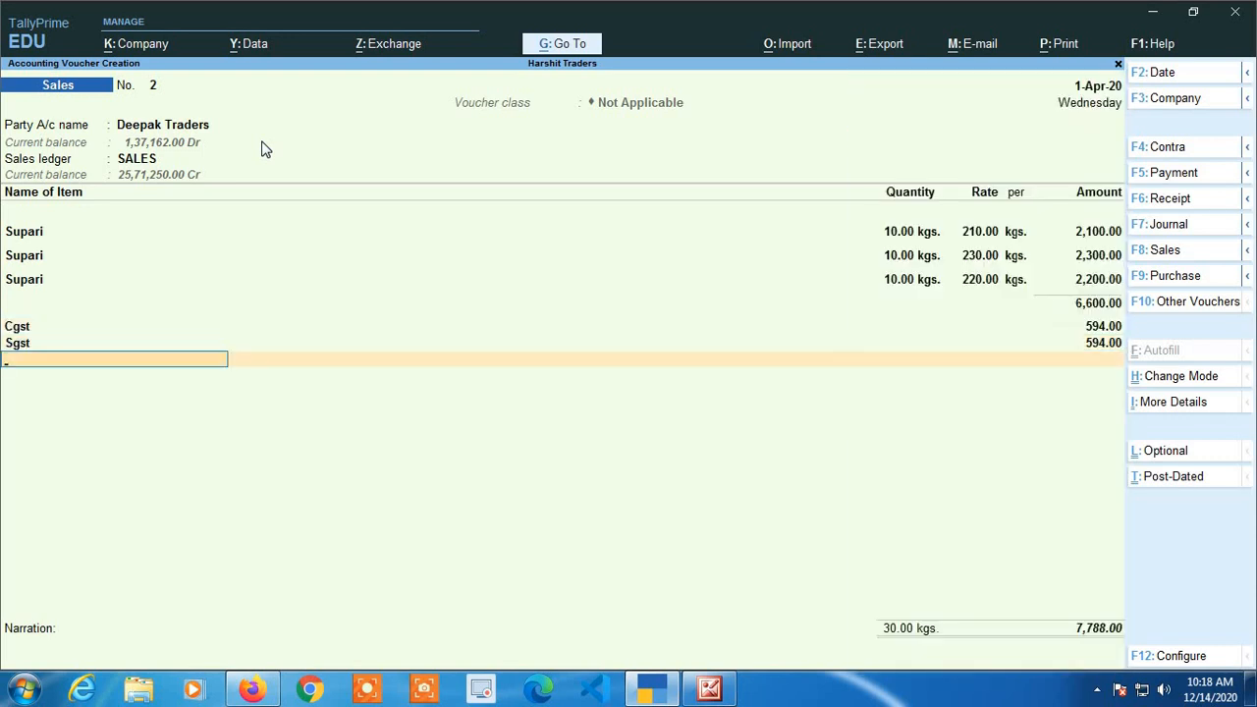
Save the sales voucher without a narration and leave voucher entry for the Gateway of Tally
{"action": "key", "text": "Return"}
{"action": "key", "text": "Return"}
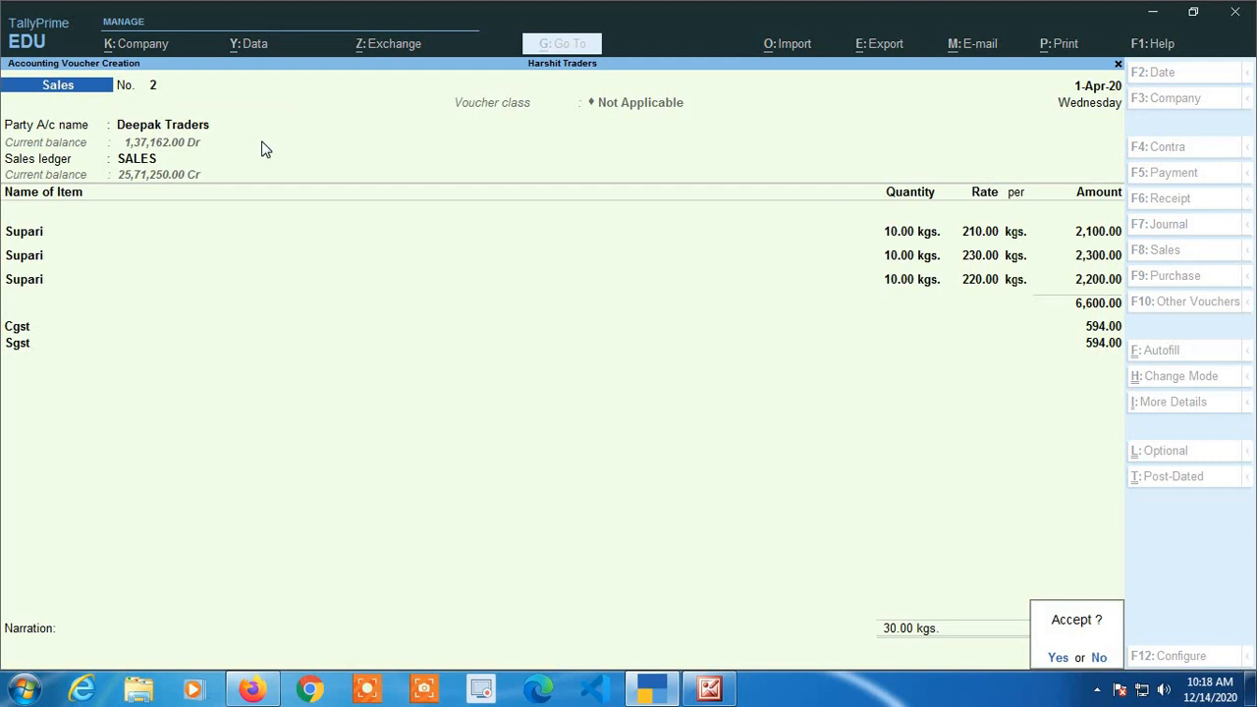
{"action": "key", "text": "Return"}
{"action": "key", "text": "Escape"}
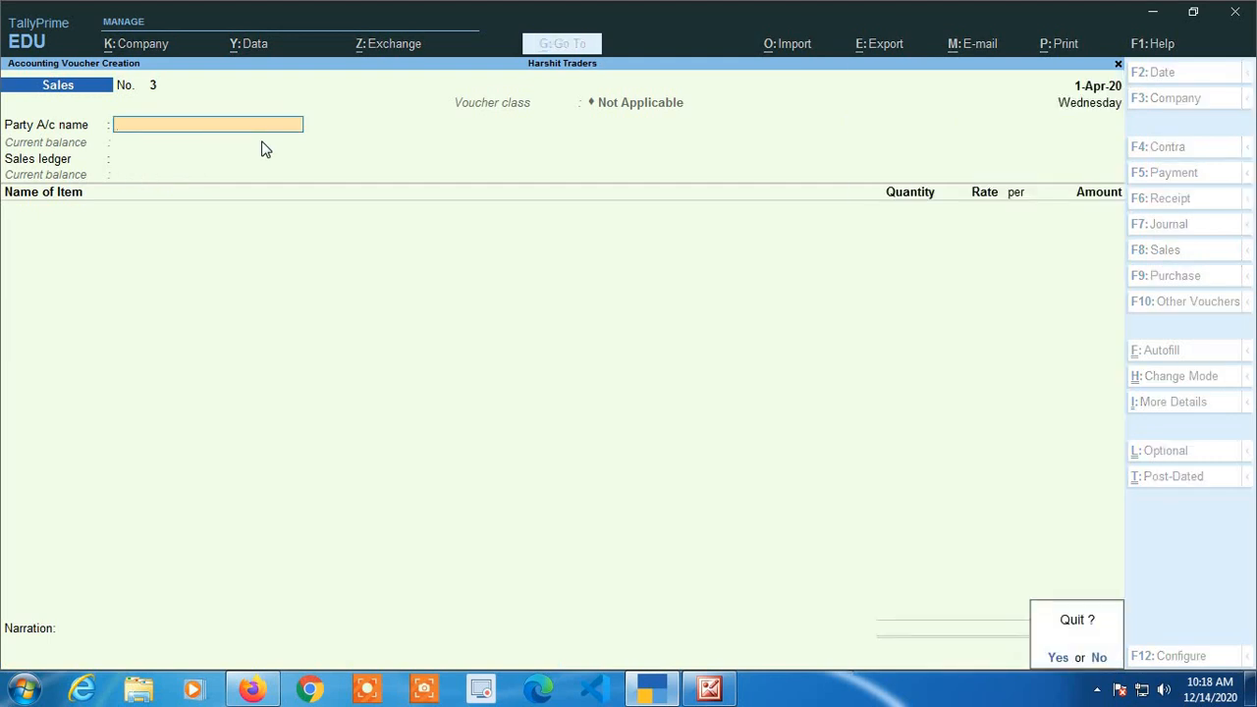
{"action": "key", "text": "y"}
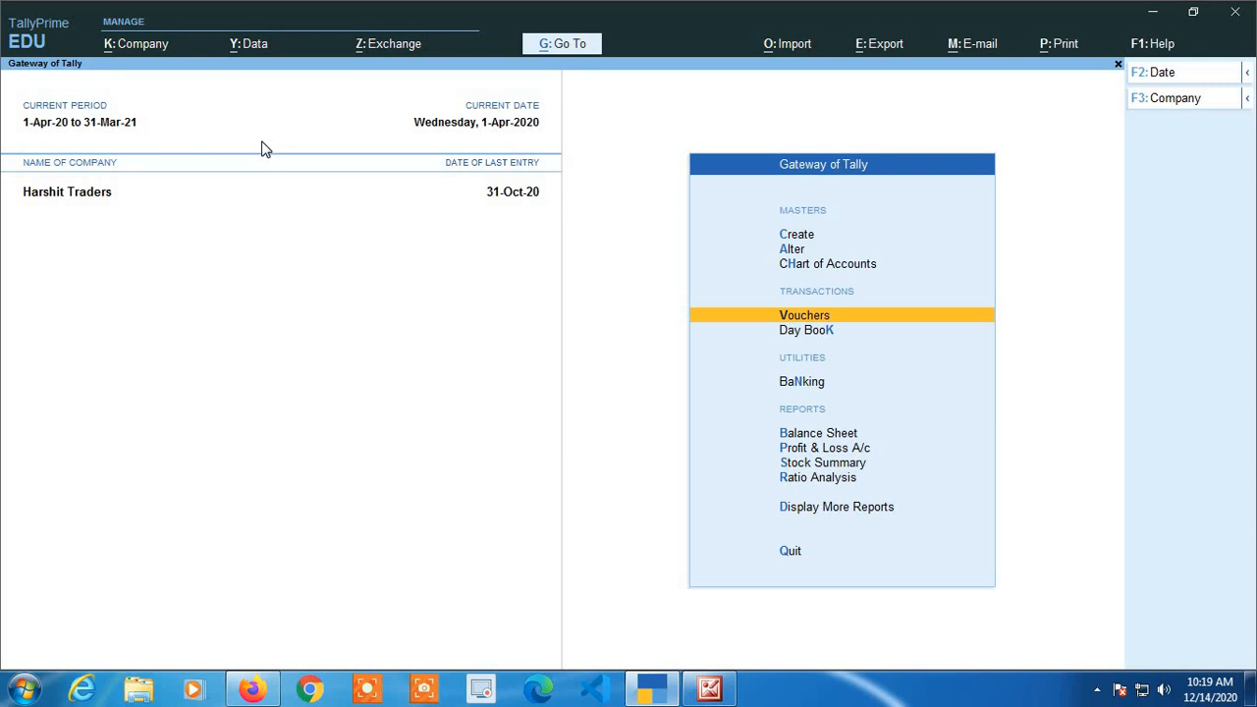
Open the stock item Supari for alteration from the inventory masters
{"action": "key", "text": "Up"}
{"action": "key", "text": "Up"}
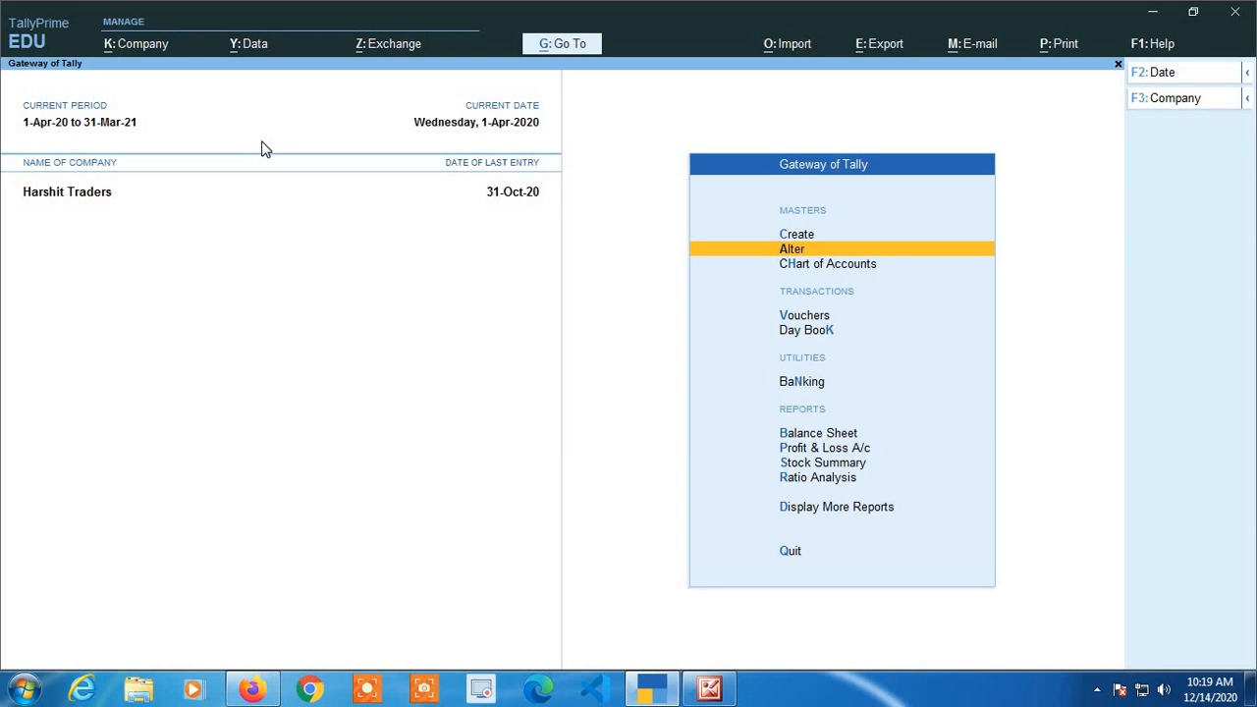
{"action": "key", "text": "Return"}
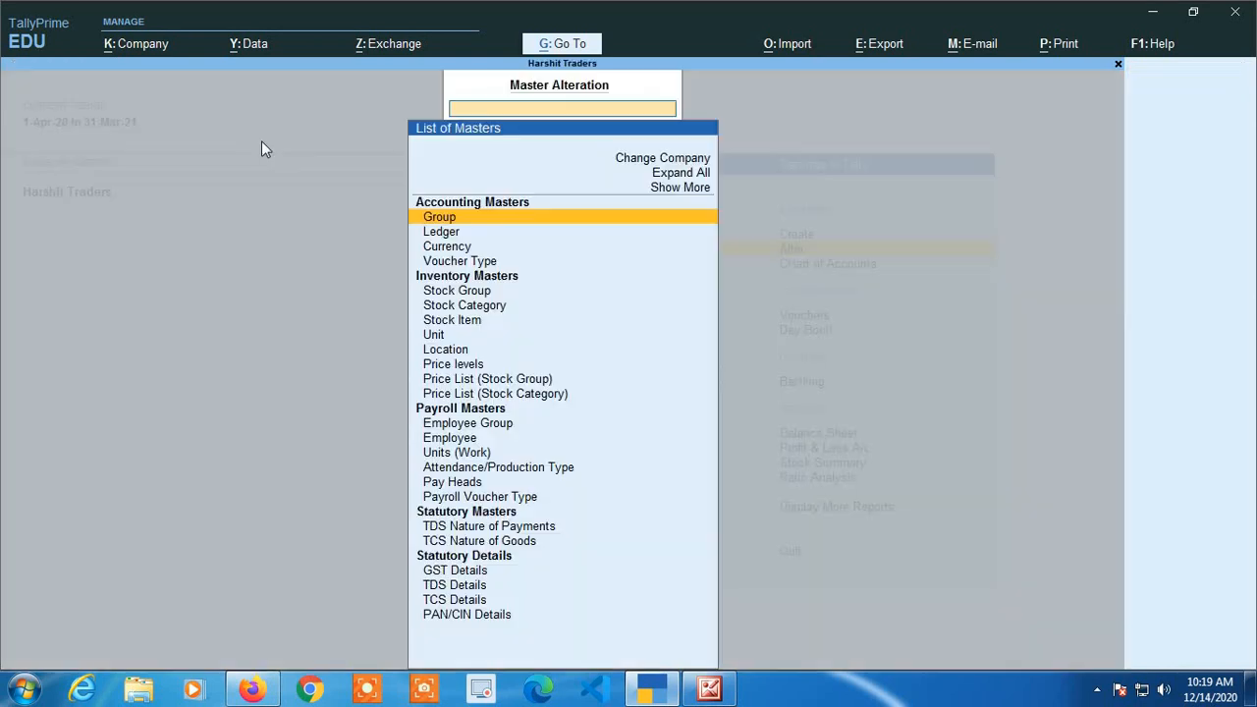
{"action": "key", "text": "Down"}
{"action": "key", "text": "Down"}
{"action": "key", "text": "Down"}
{"action": "key", "text": "Down"}
{"action": "key", "text": "Down"}
{"action": "key", "text": "Down"}
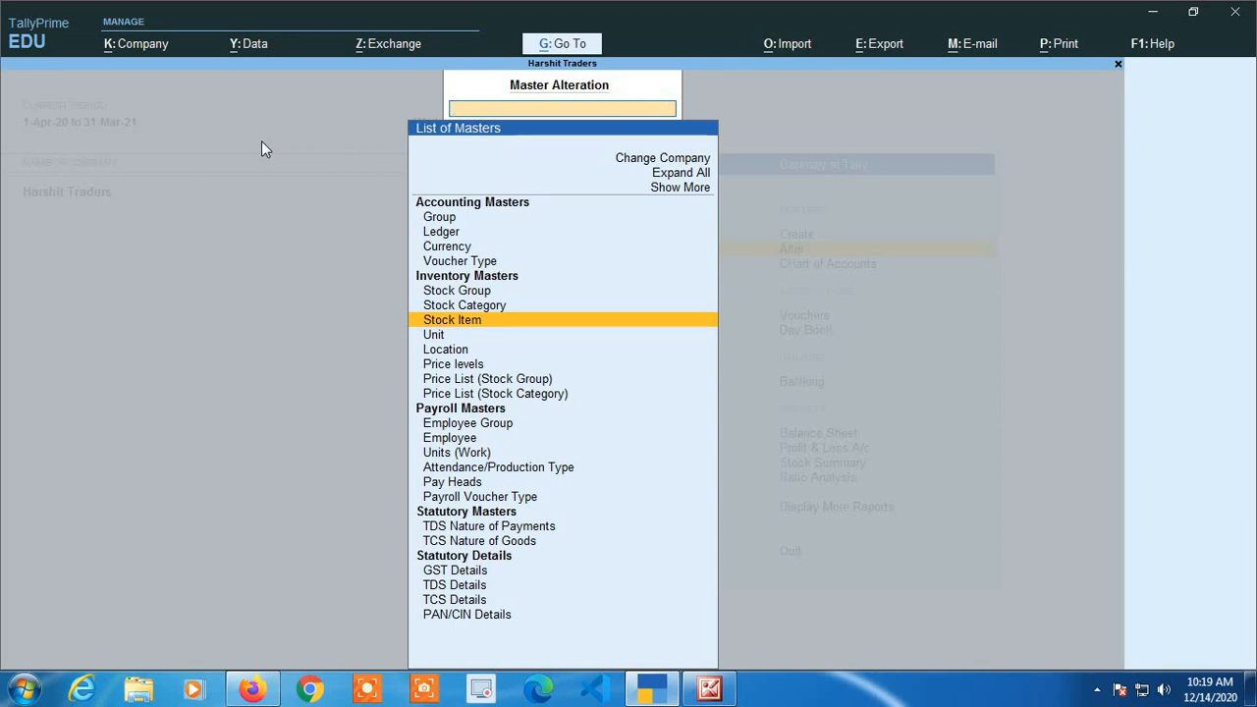
{"action": "key", "text": "Return"}
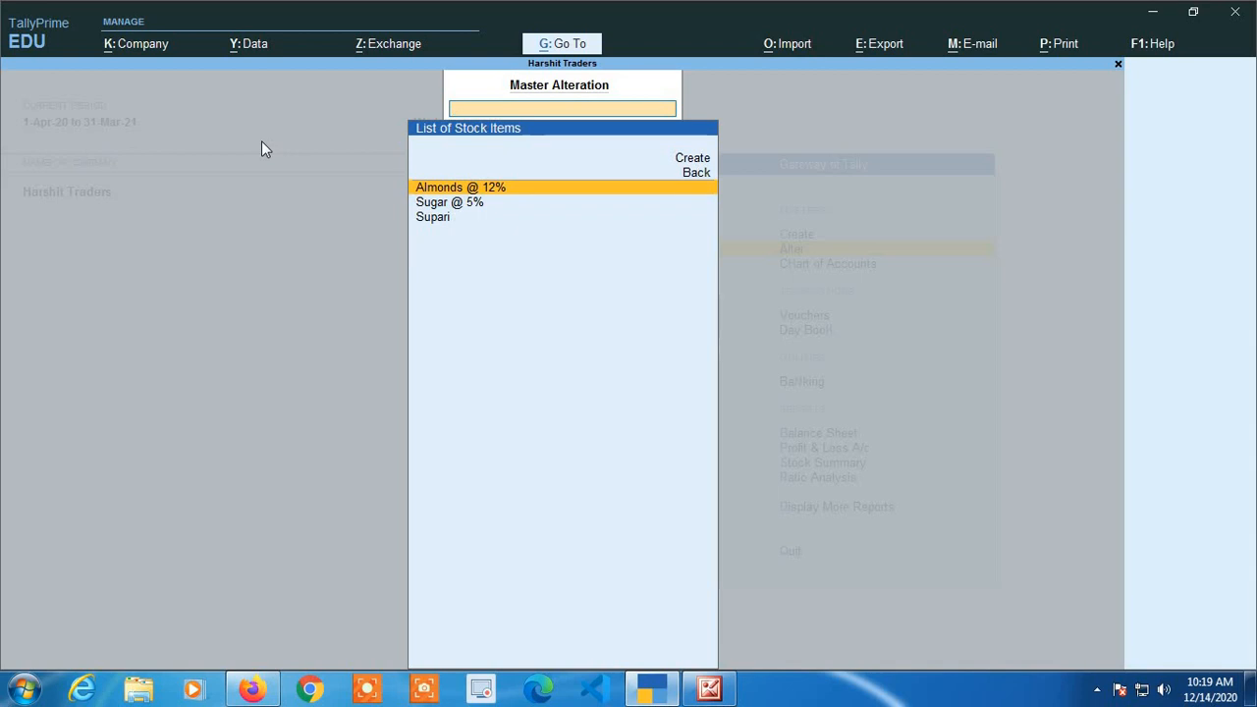
{"action": "key", "text": "Down"}
{"action": "key", "text": "Down"}
{"action": "key", "text": "Return"}
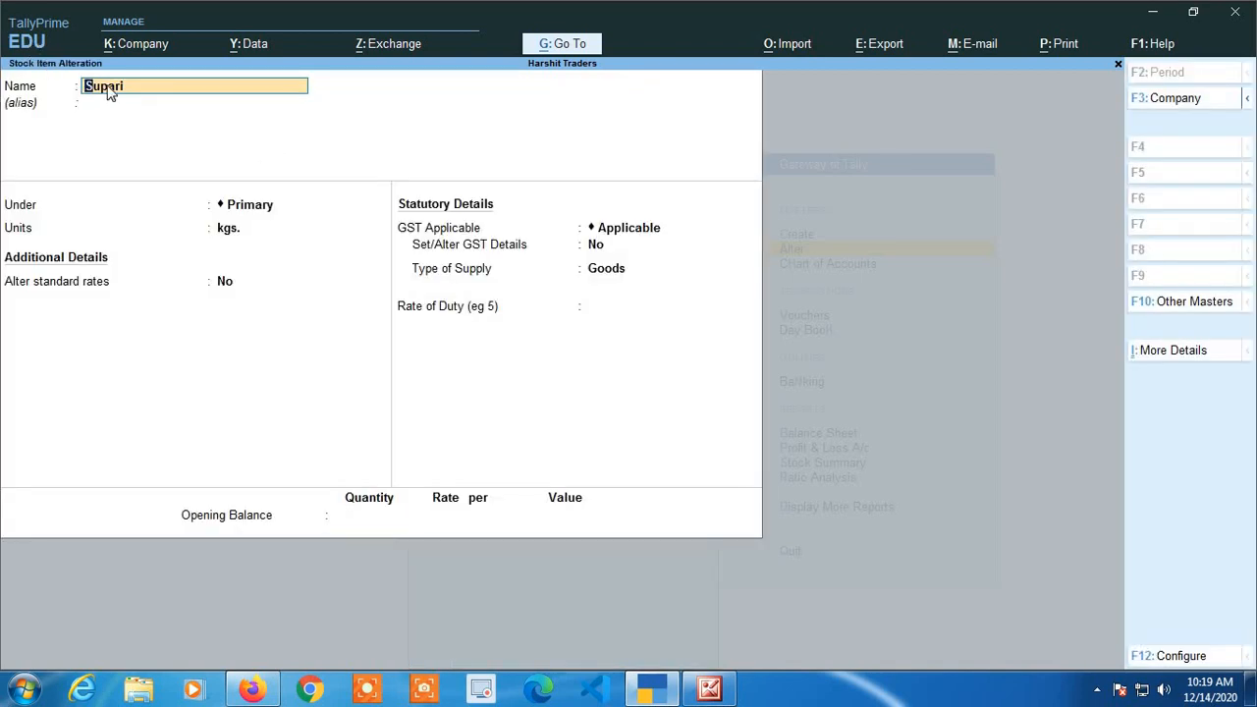
Keep Supari's name, group and unit, and set Alter standard rates to Yes
{"action": "key", "text": "Return"}
{"action": "key", "text": "Return"}
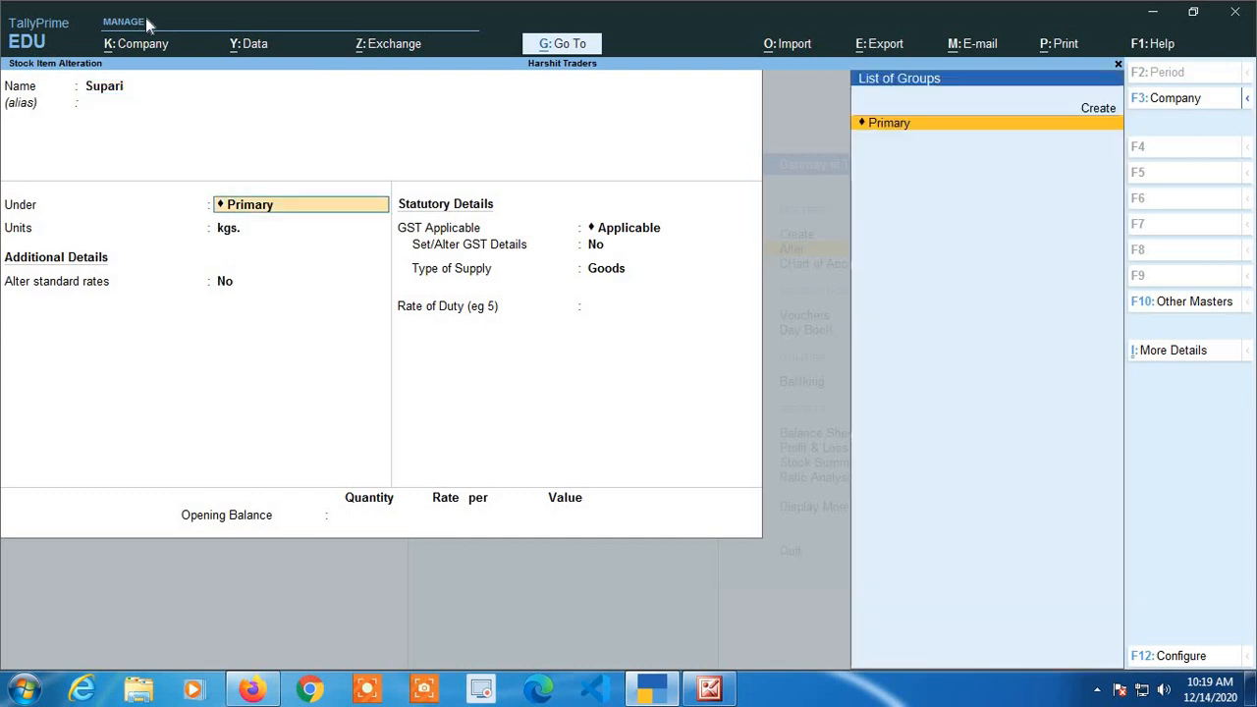
{"action": "key", "text": "Return"}
{"action": "key", "text": "Return"}
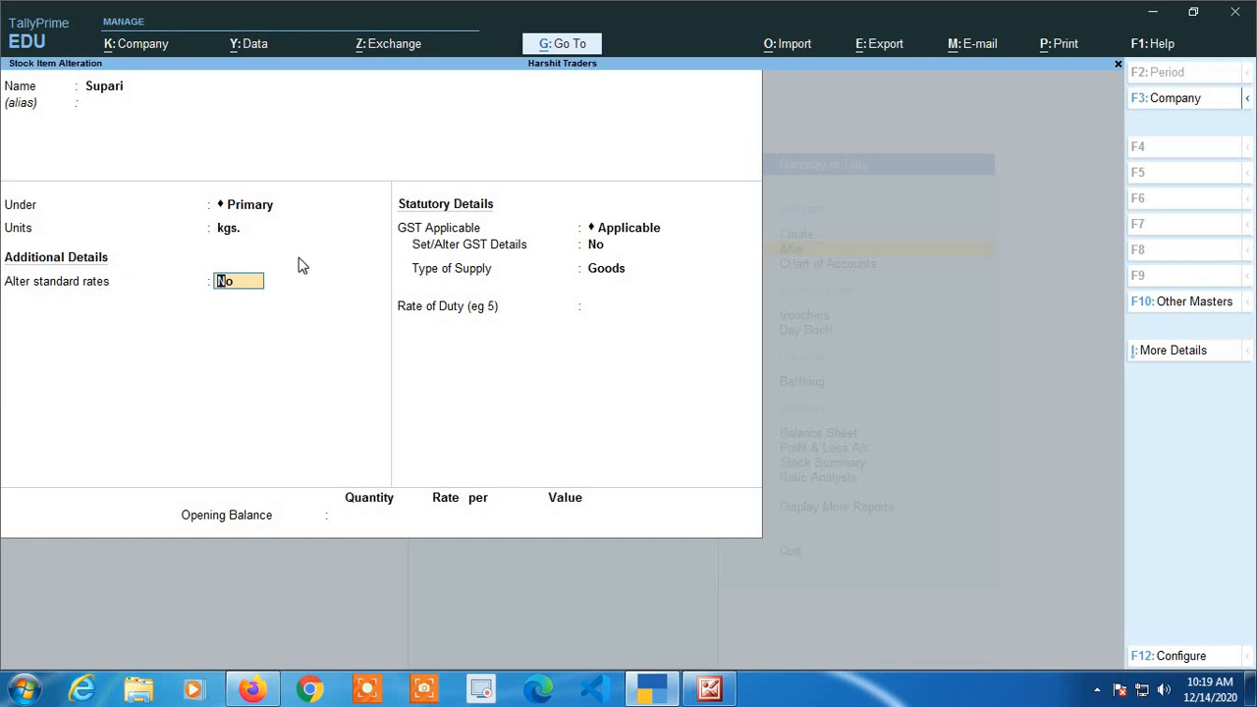
{"action": "type", "text": "y"}
{"action": "key", "text": "Return"}
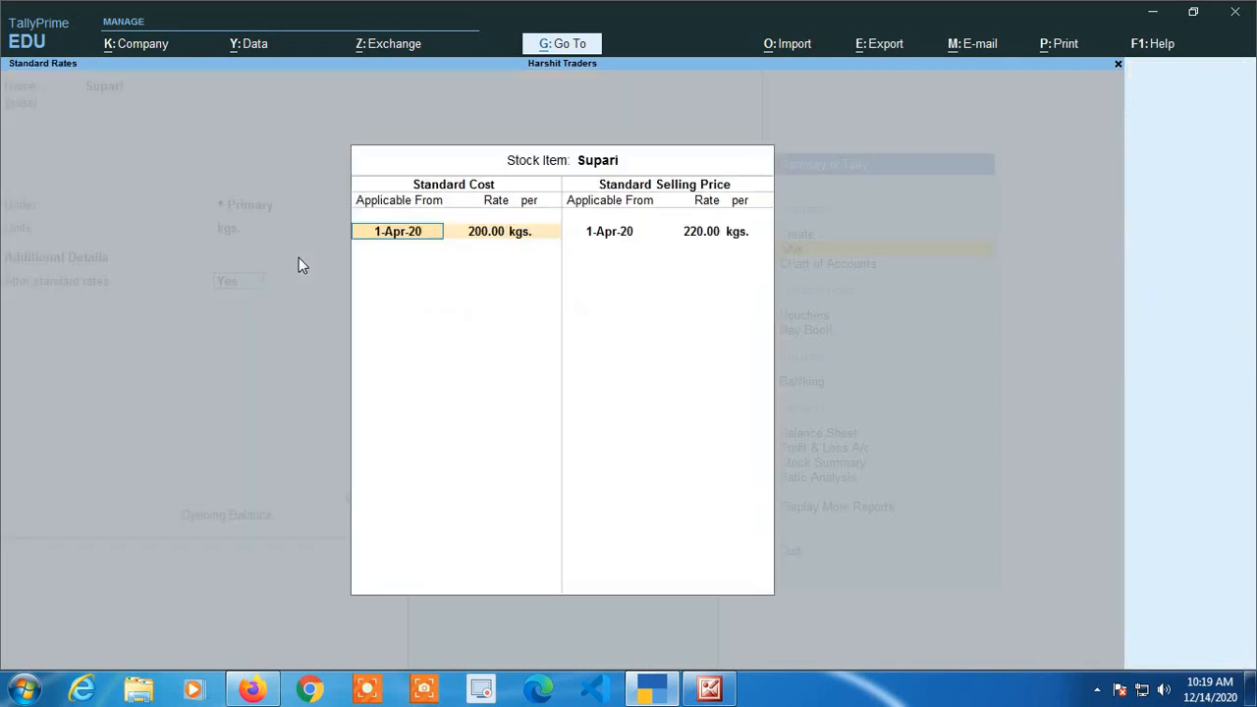
{"action": "key", "text": "Return"}
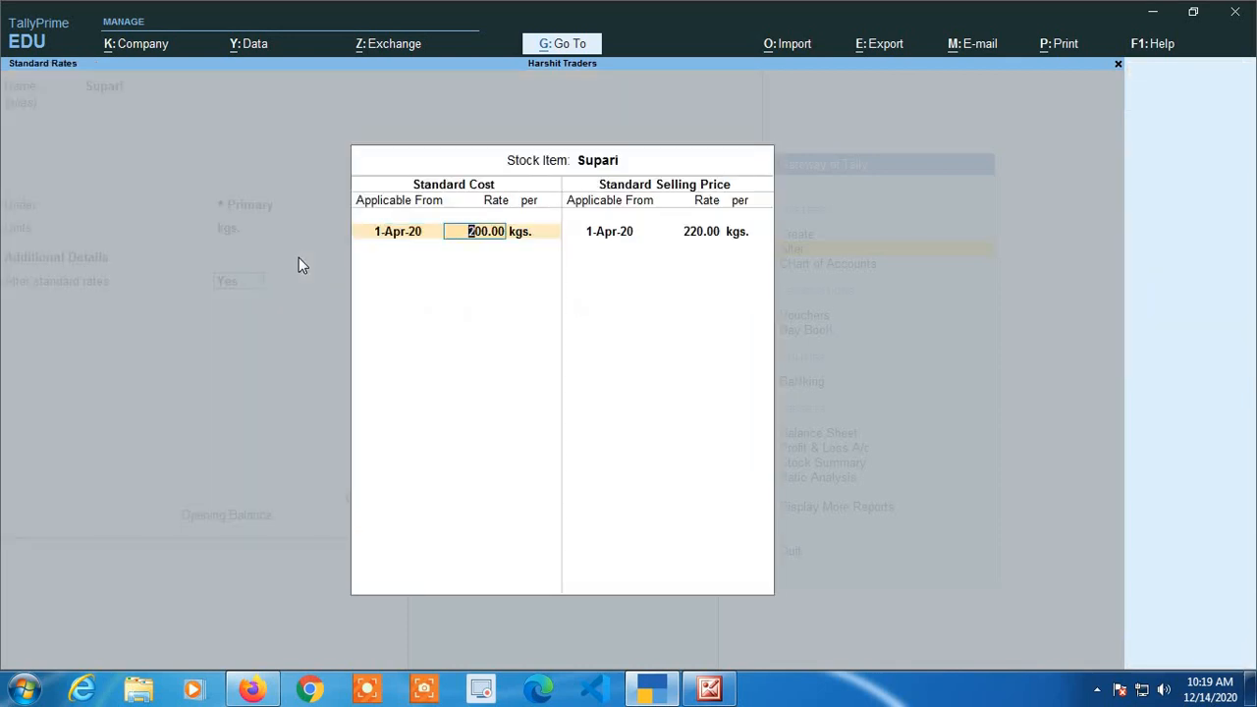
{"action": "key", "text": "Return"}
{"action": "key", "text": "Return"}
{"action": "key", "text": "Return"}
{"action": "key", "text": "Return"}
{"action": "key", "text": "Return"}
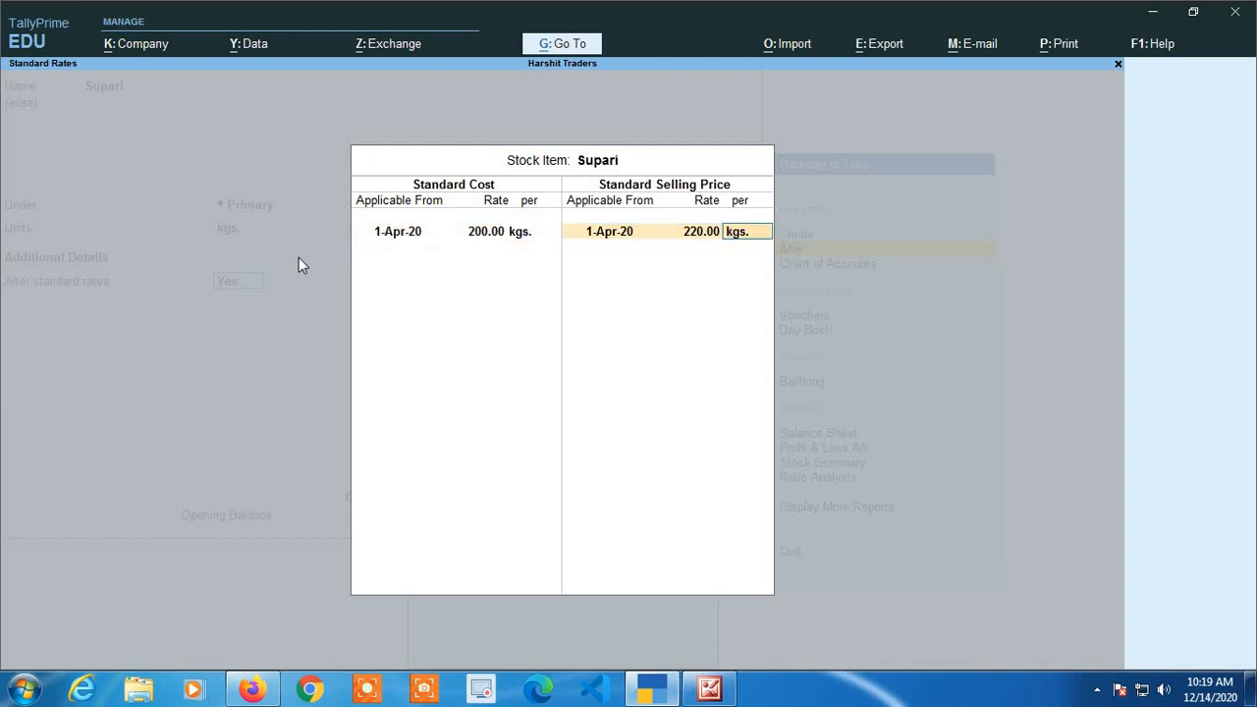
{"action": "key", "text": "Return"}
{"action": "key", "text": "Return"}
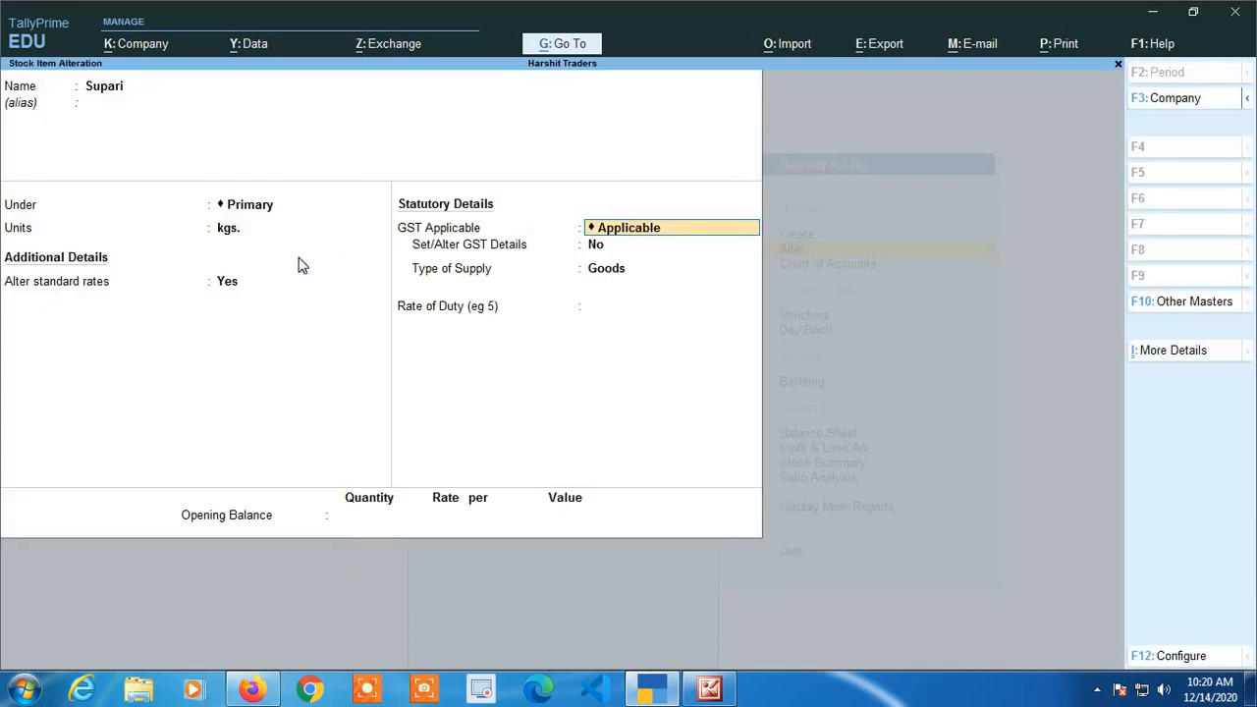
Reopen Supari's standard rates and add a standard cost of 250 per kgs. applicable from 1-Jun-20
{"action": "key", "text": "BackSpace"}
{"action": "key", "text": "Return"}
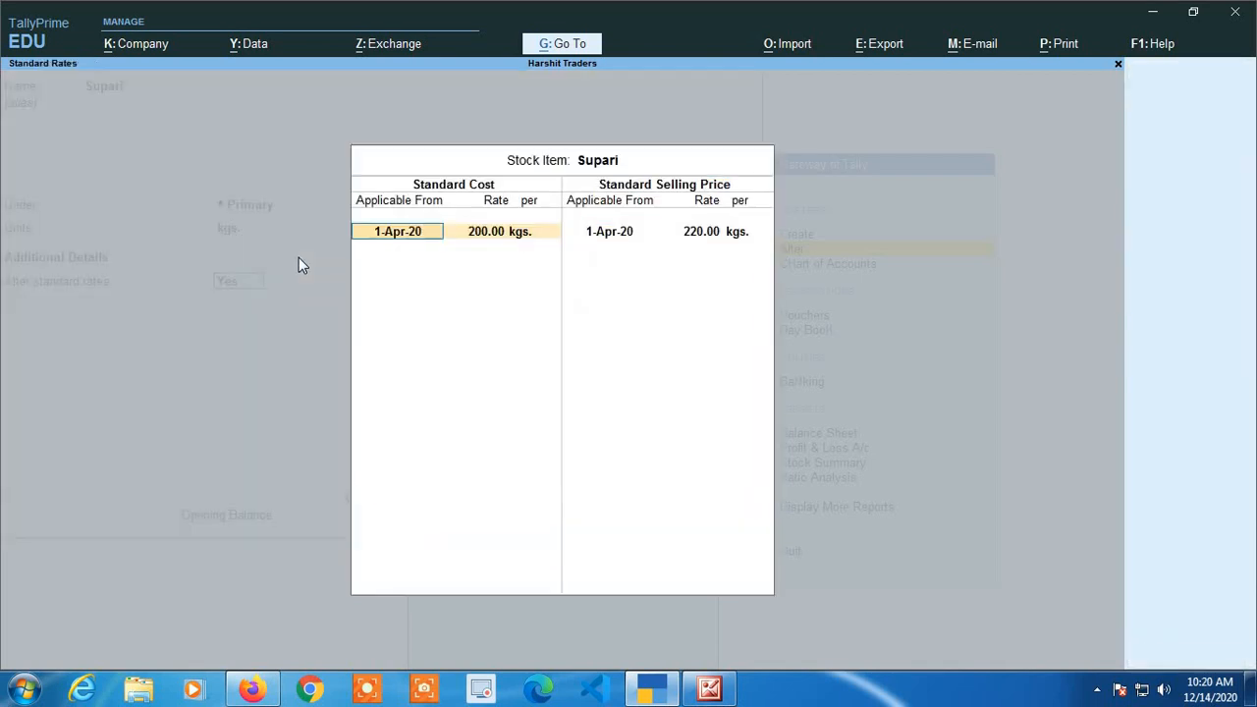
{"action": "key", "text": "Return"}
{"action": "key", "text": "Return"}
{"action": "key", "text": "Return"}
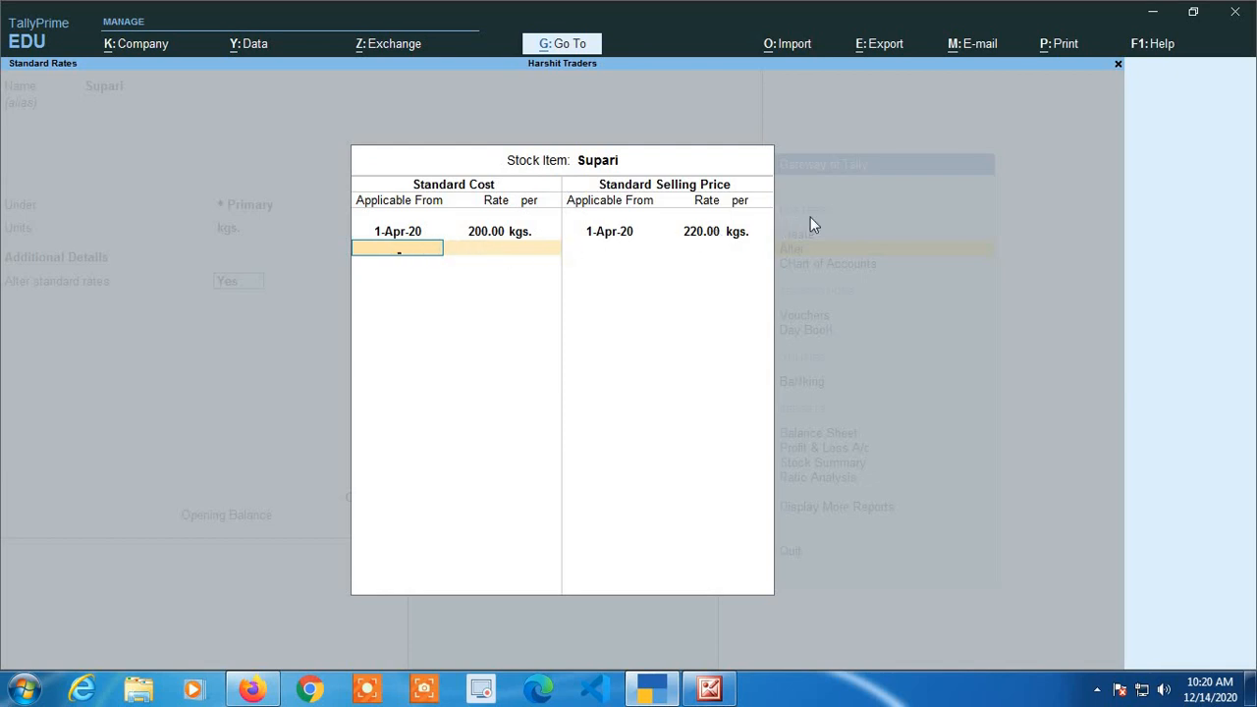
{"action": "type", "text": "1 6 20"}
{"action": "key", "text": "Return"}
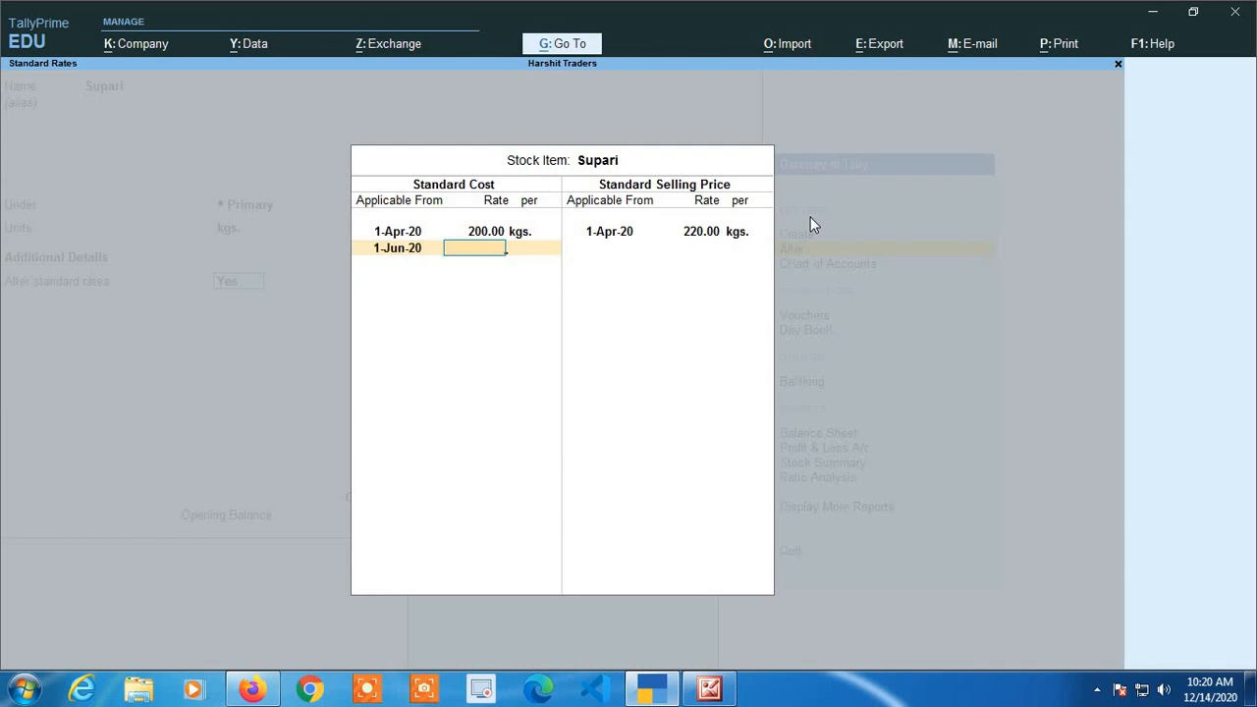
{"action": "type", "text": "250"}
{"action": "key", "text": "Return"}
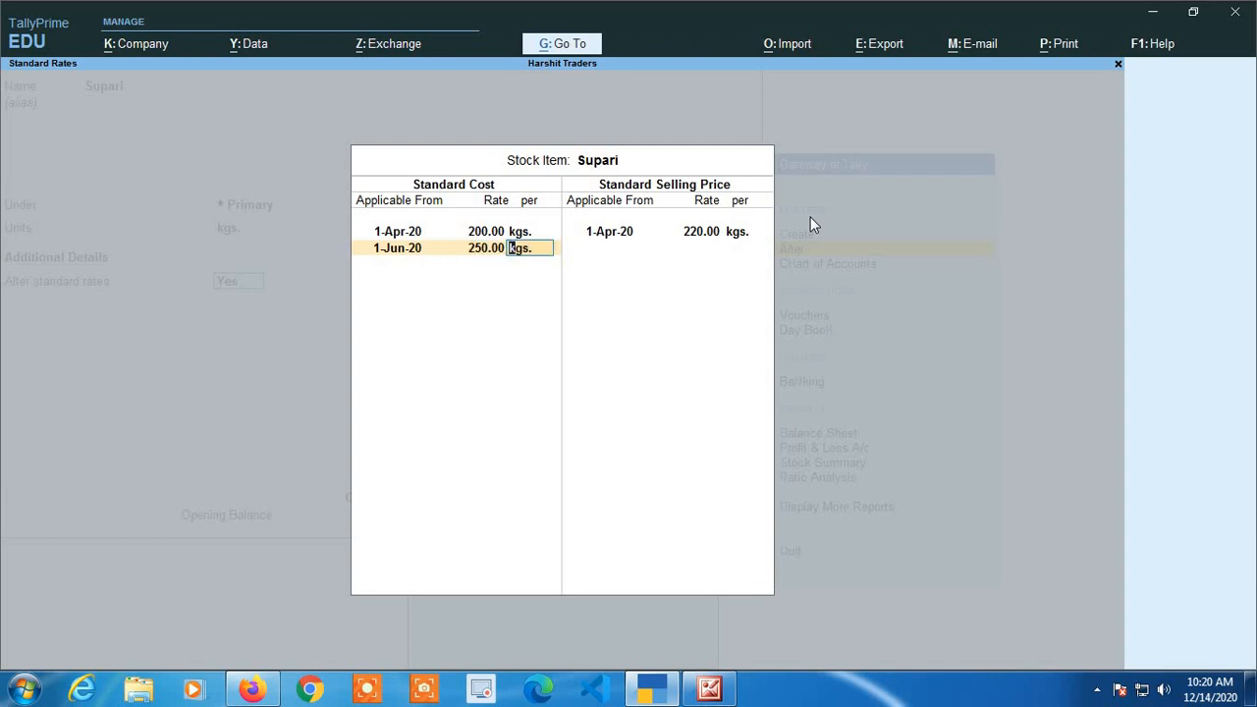
{"action": "key", "text": "Return"}
Add a standard selling price of 275 per kgs. for Supari, applicable from 1-Jun-20
{"action": "key", "text": "Return"}
{"action": "key", "text": "Return"}
{"action": "key", "text": "Return"}
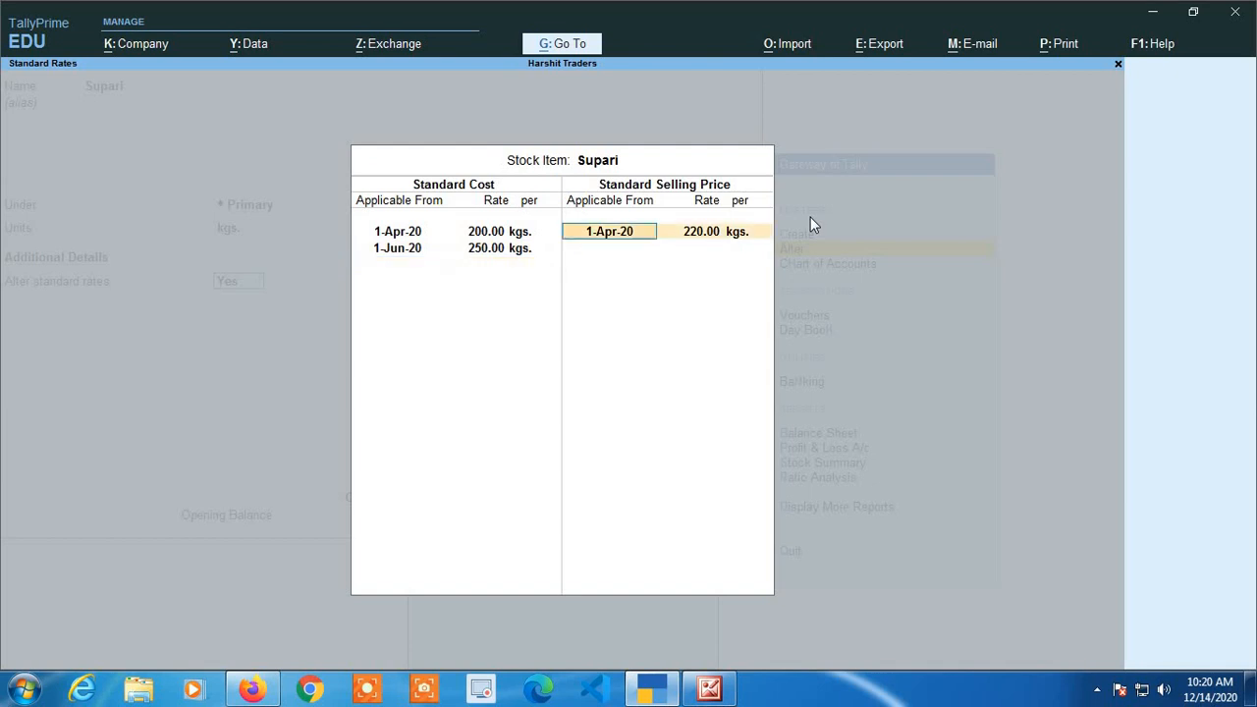
{"action": "key", "text": "Return"}
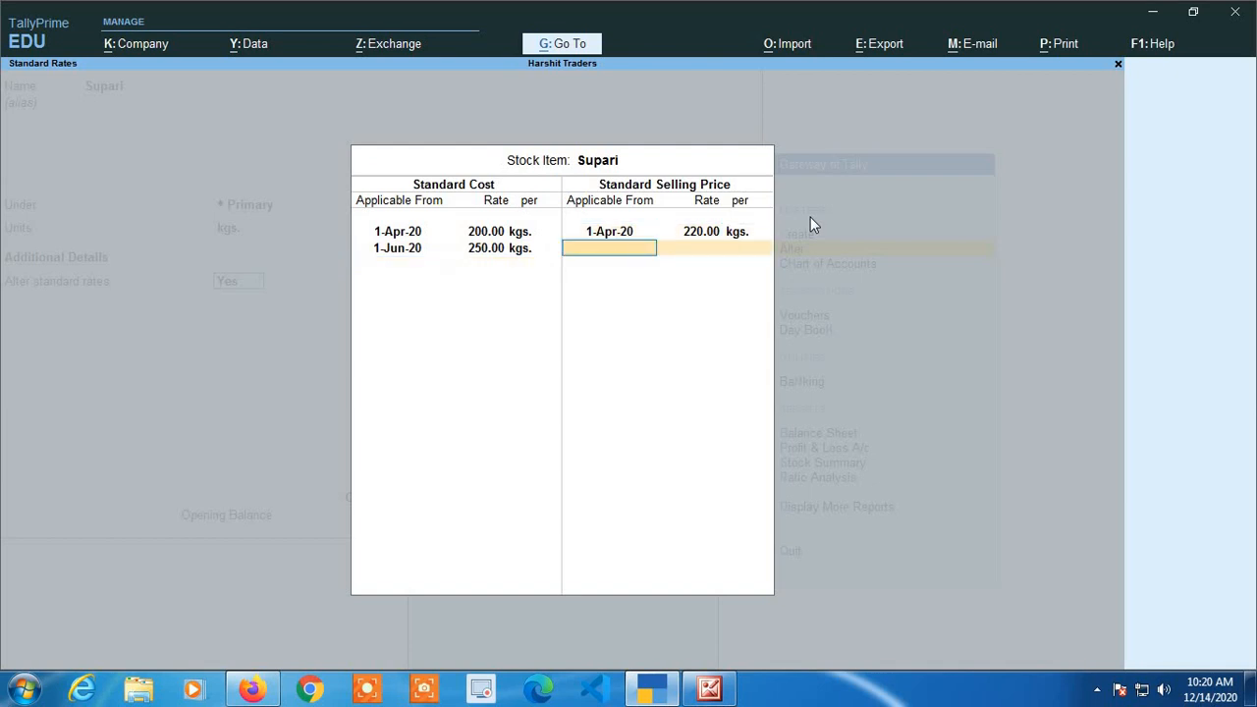
{"action": "type", "text": "1-6-20"}
{"action": "key", "text": "Return"}
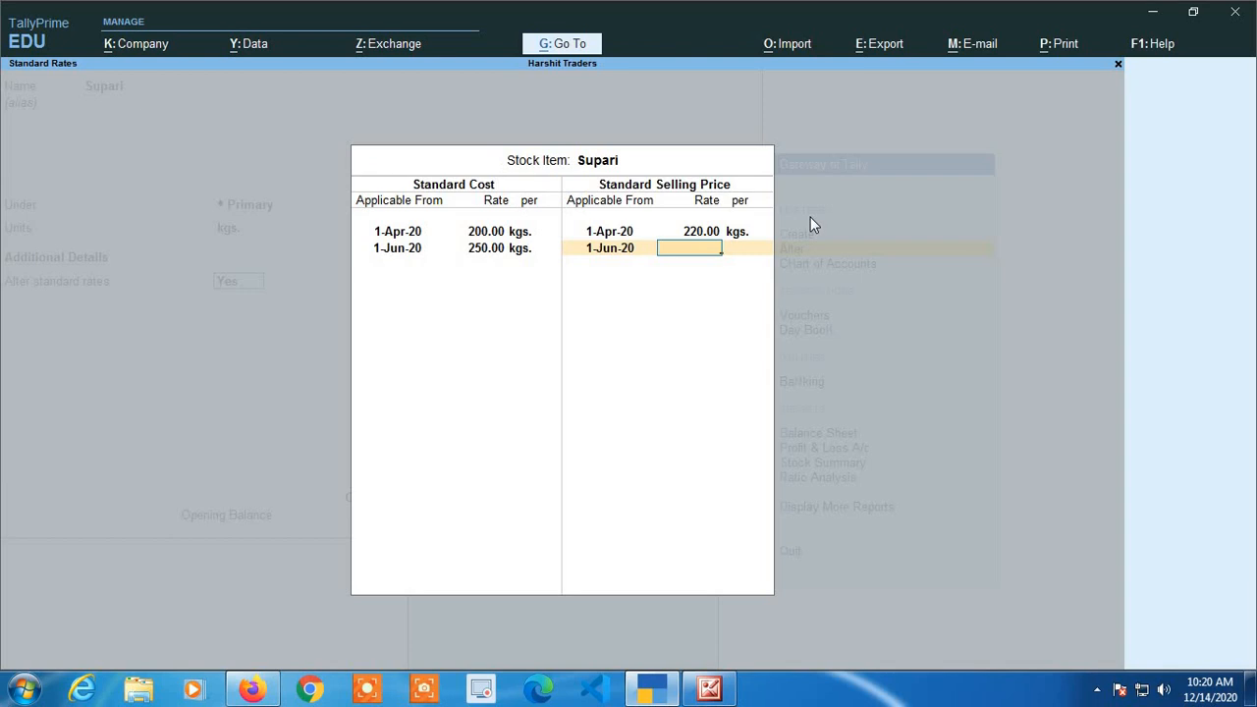
{"action": "type", "text": "275"}
{"action": "key", "text": "Return"}
{"action": "key", "text": "Return"}
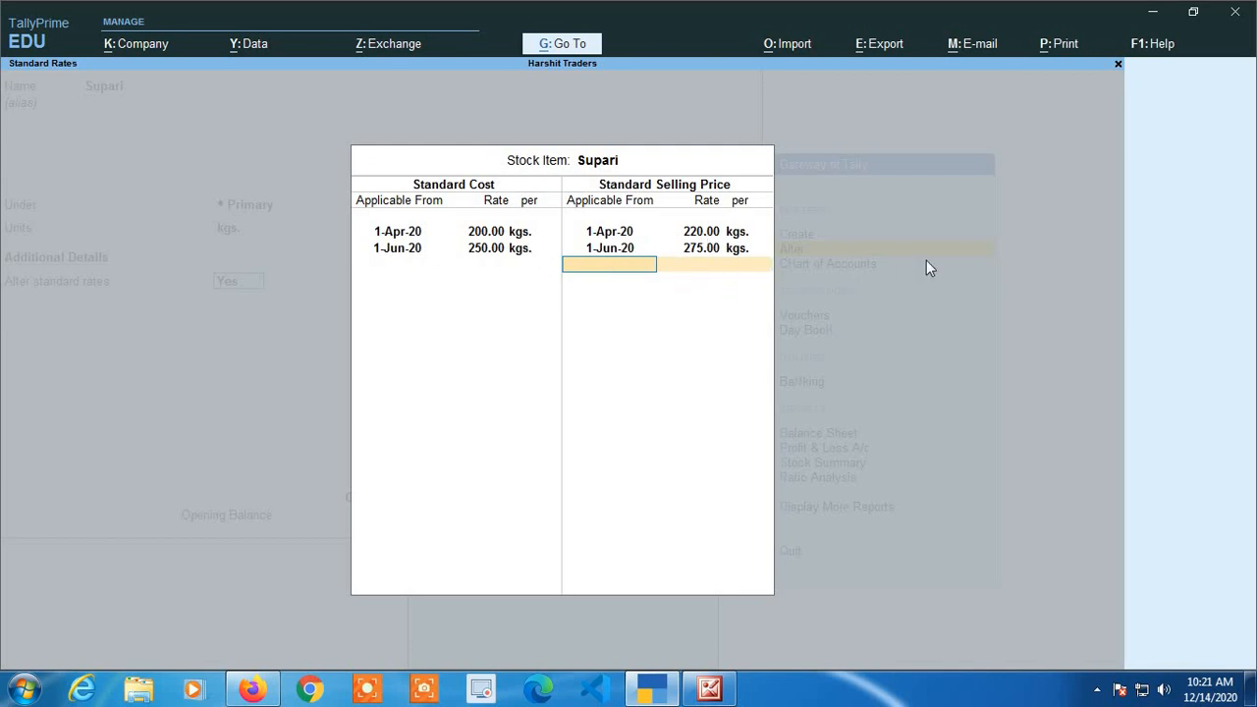
Accept Supari's standard rates, save the stock item alteration and return to the Gateway of Tally
{"action": "key", "text": "Return"}
{"action": "key", "text": "Return"}
{"action": "key", "text": "Return"}
{"action": "key", "text": "Return"}
{"action": "key", "text": "Return"}
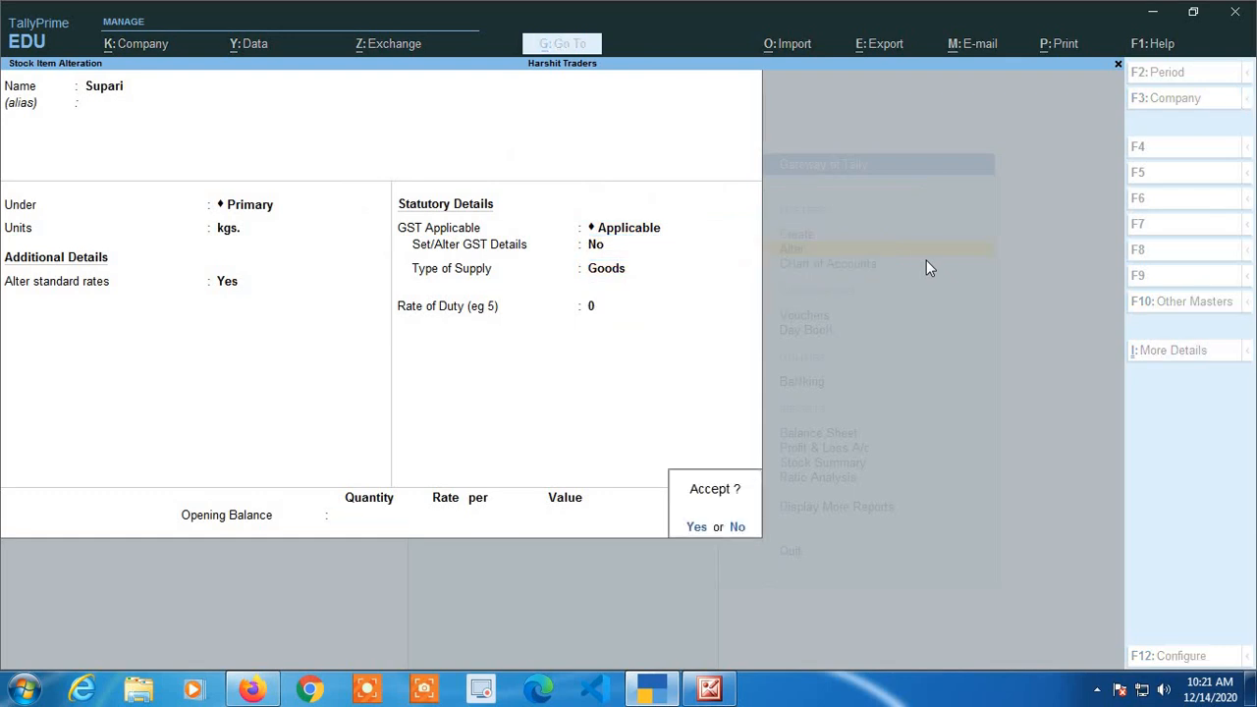
{"action": "key", "text": "Return"}
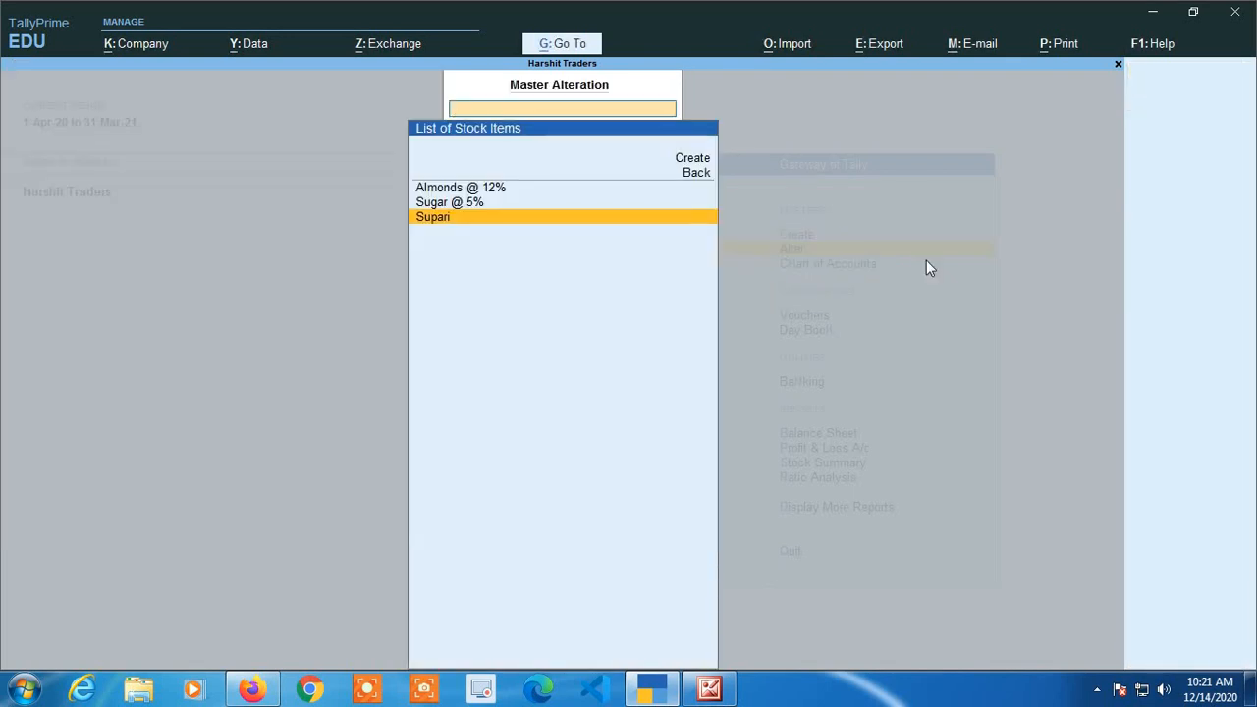
{"action": "key", "text": "Escape"}
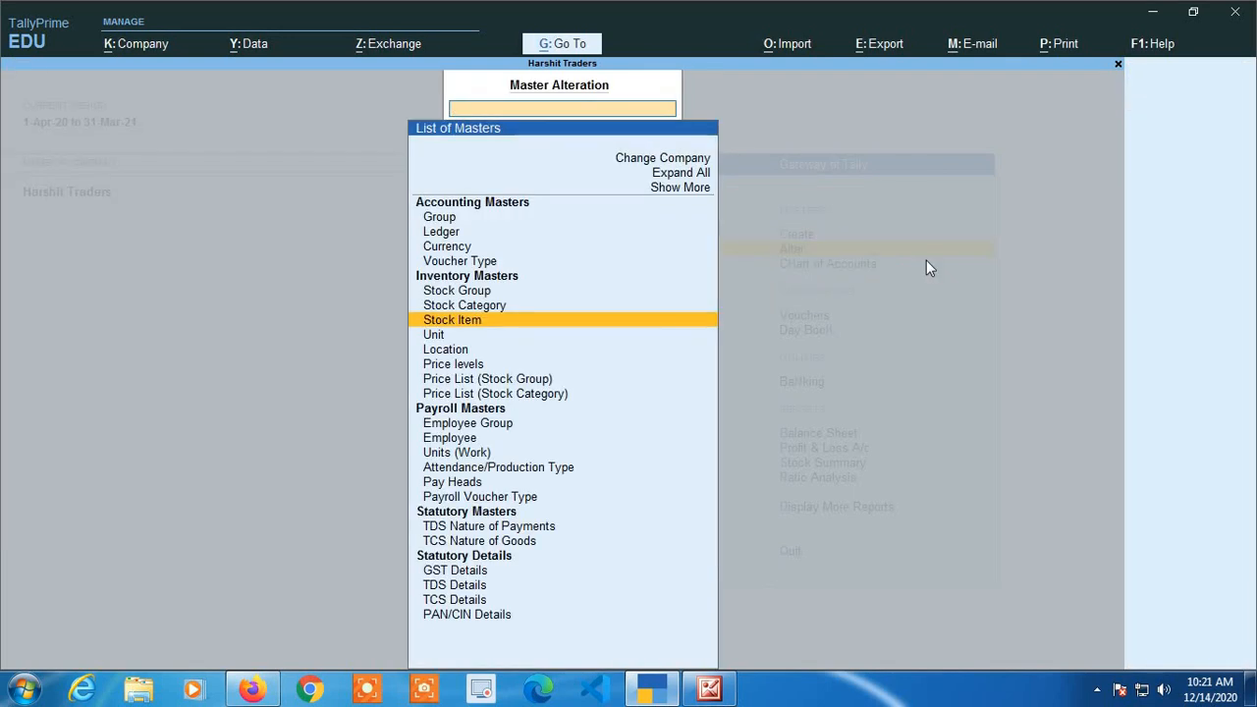
{"action": "key", "text": "Escape"}
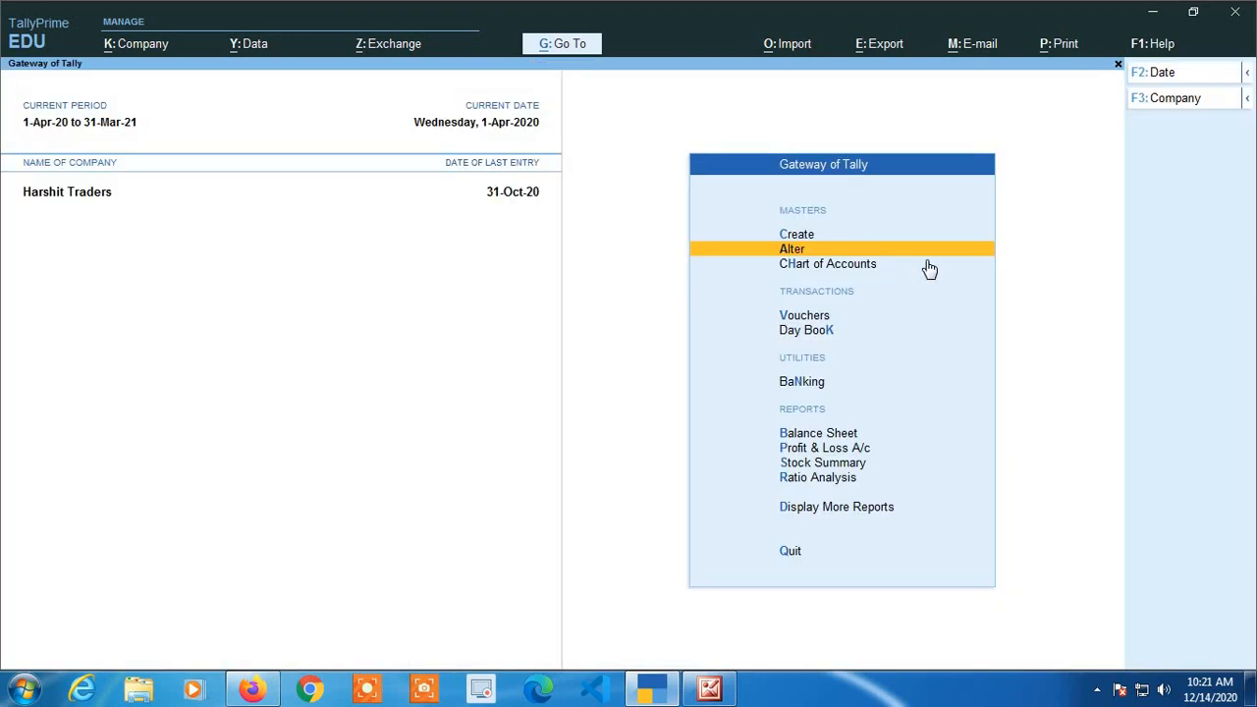
Start a purchase voucher with supplier invoice number 2536, party Ganga Traders and the PURCHASE ledger
{"action": "key", "text": "Down"}
{"action": "key", "text": "Down"}
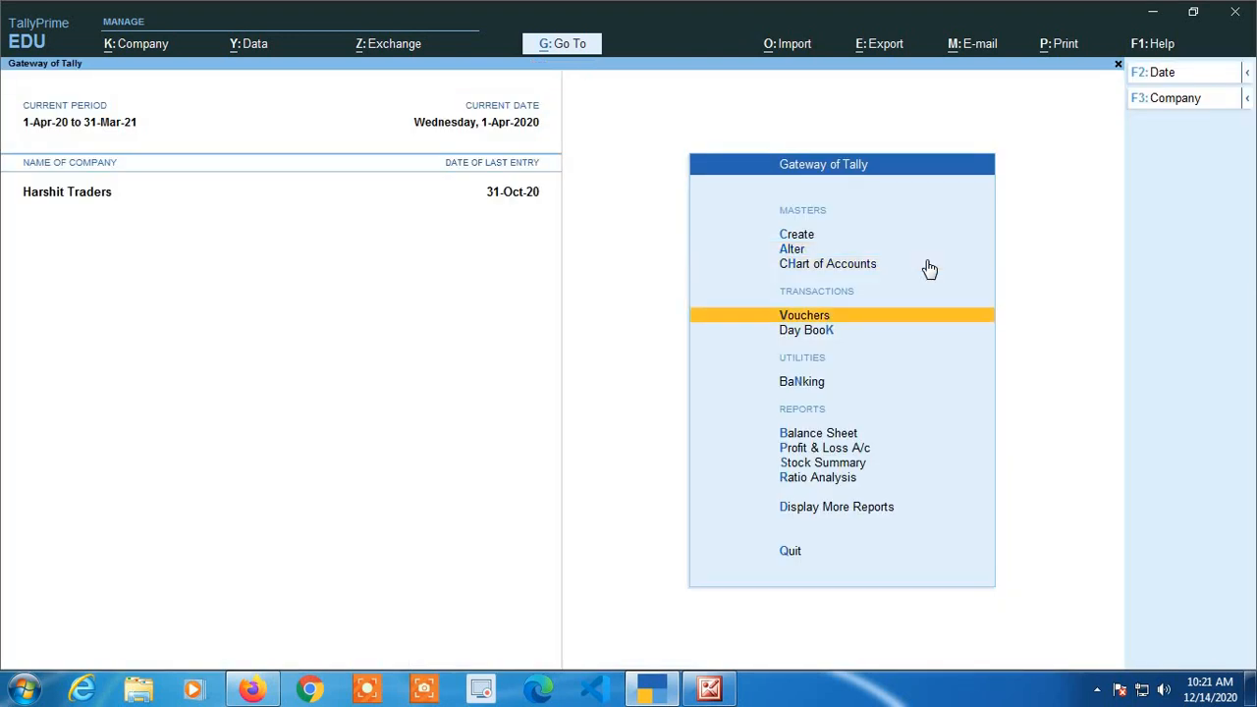
{"action": "key", "text": "Return"}
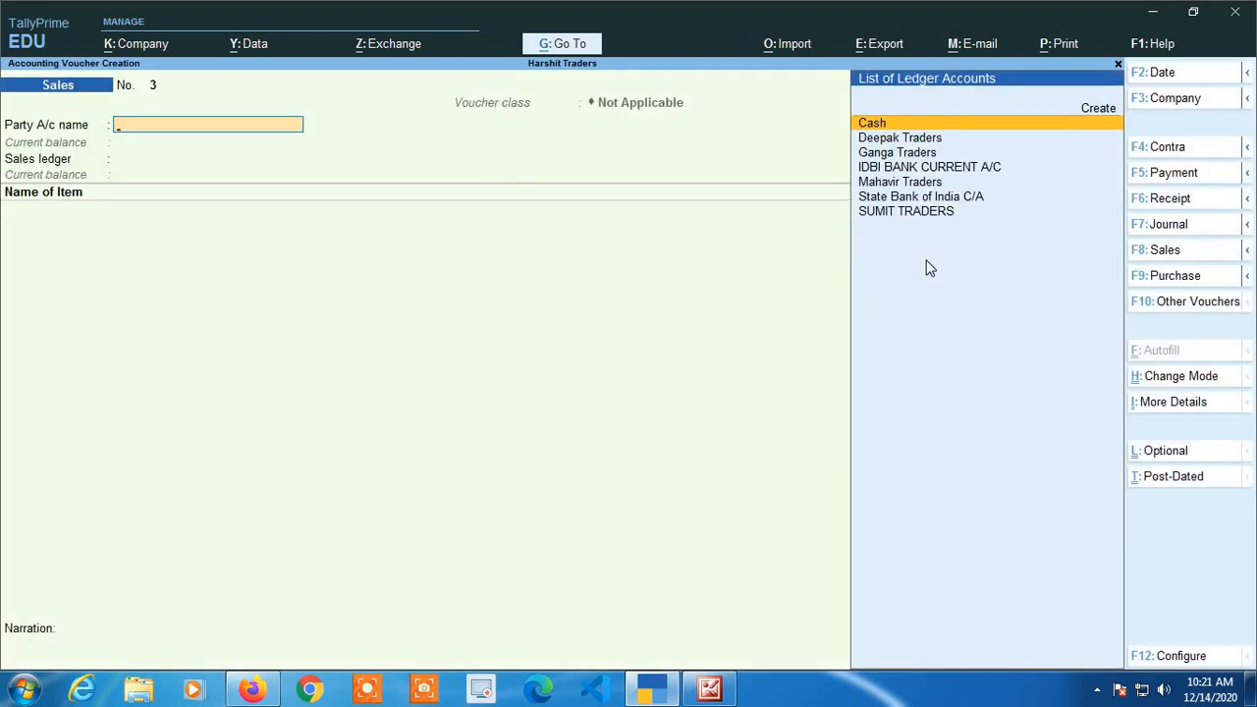
{"action": "left_click", "coordinate": [1182, 282]}
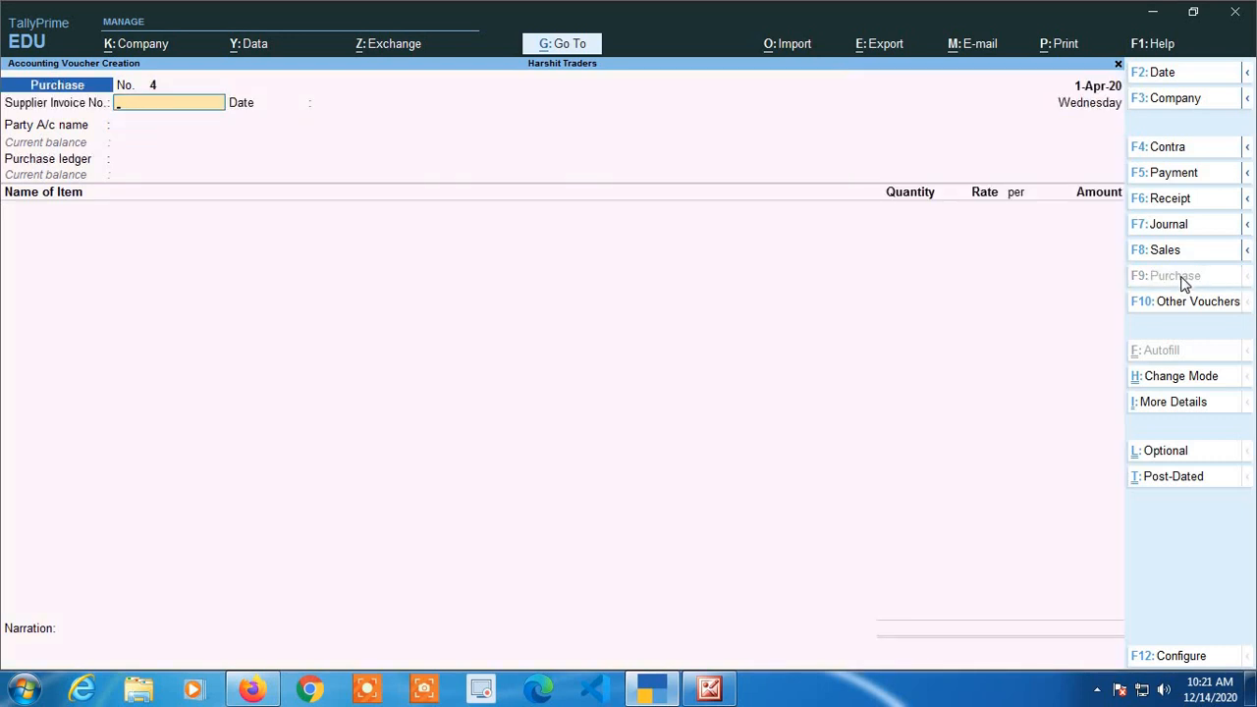
{"action": "type", "text": "2536"}
{"action": "key", "text": "Return"}
{"action": "key", "text": "Return"}
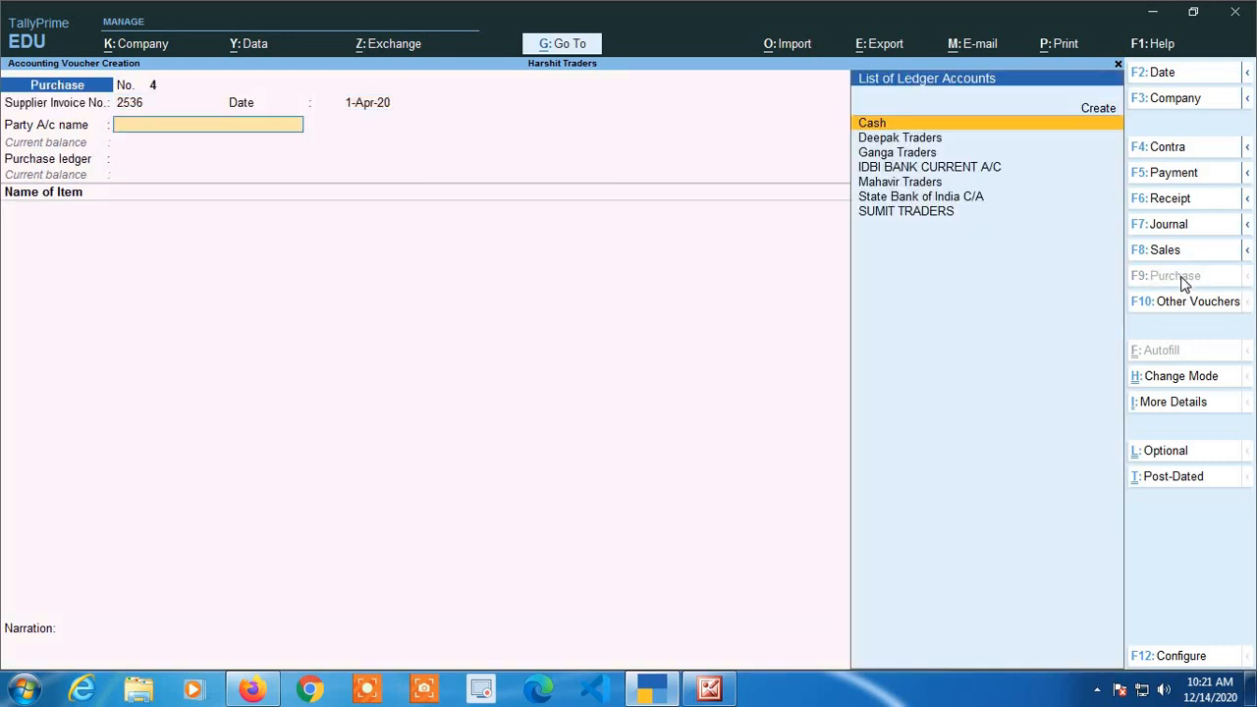
{"action": "type", "text": "GA"}
{"action": "key", "text": "Return"}
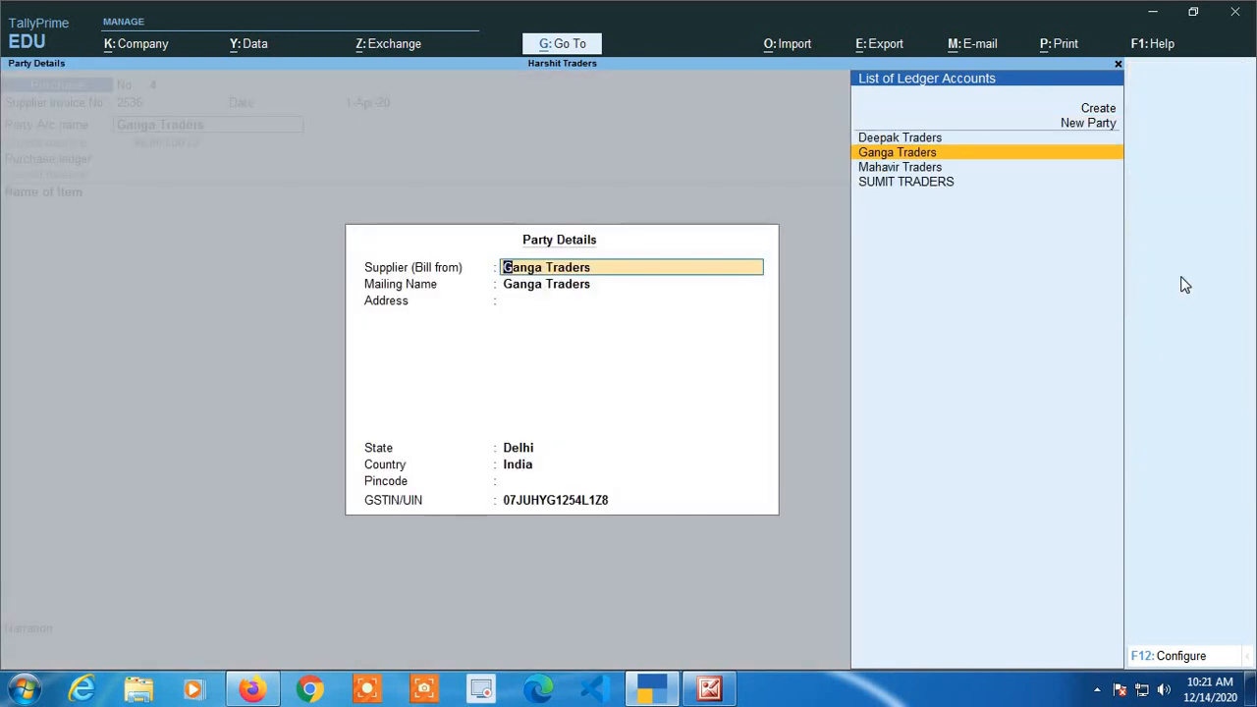
{"action": "key", "text": "ctrl+a"}
{"action": "key", "text": "Return"}
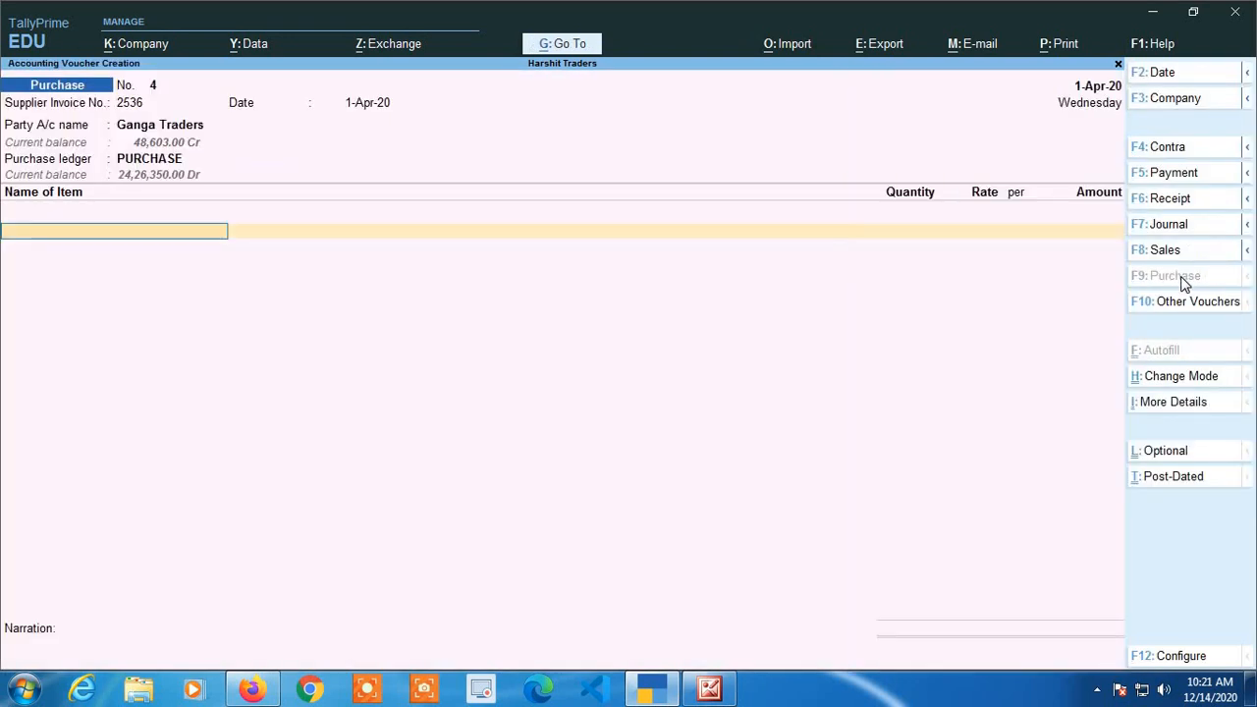
Choose Supari as the purchased item and set the voucher date to 1-Jun-20
{"action": "type", "text": "Su"}
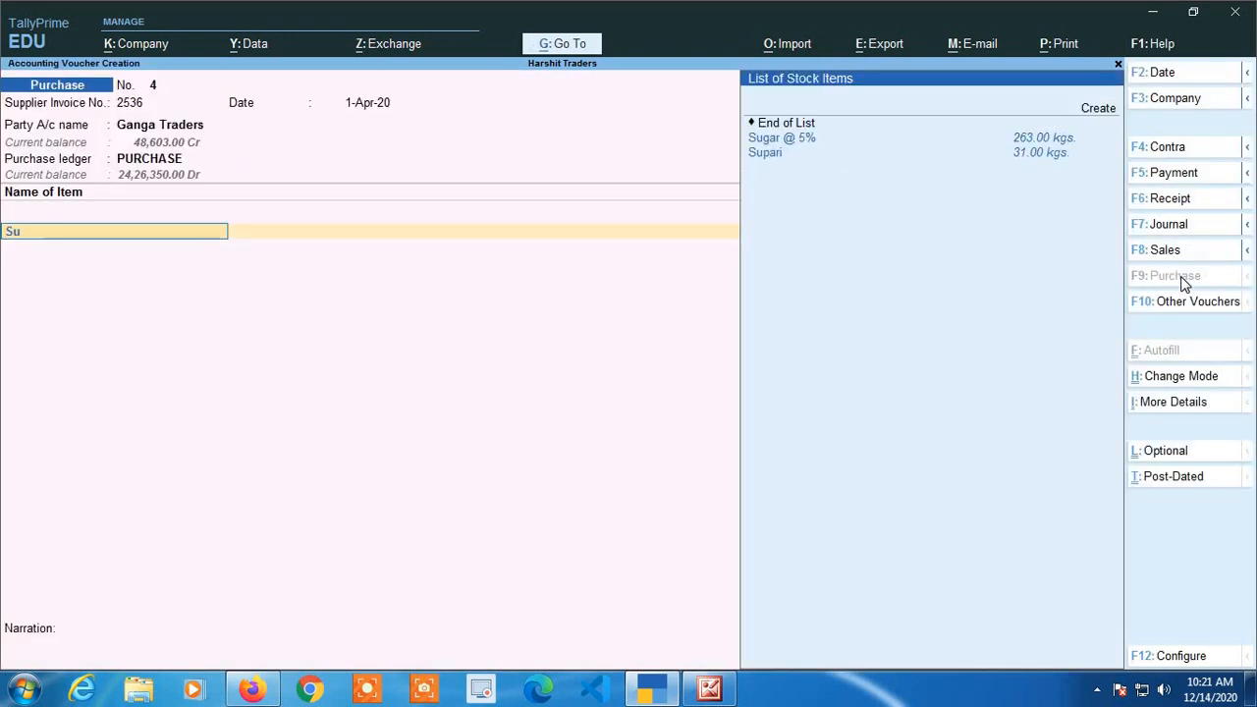
{"action": "key", "text": "Return"}
{"action": "key", "text": "Down"}
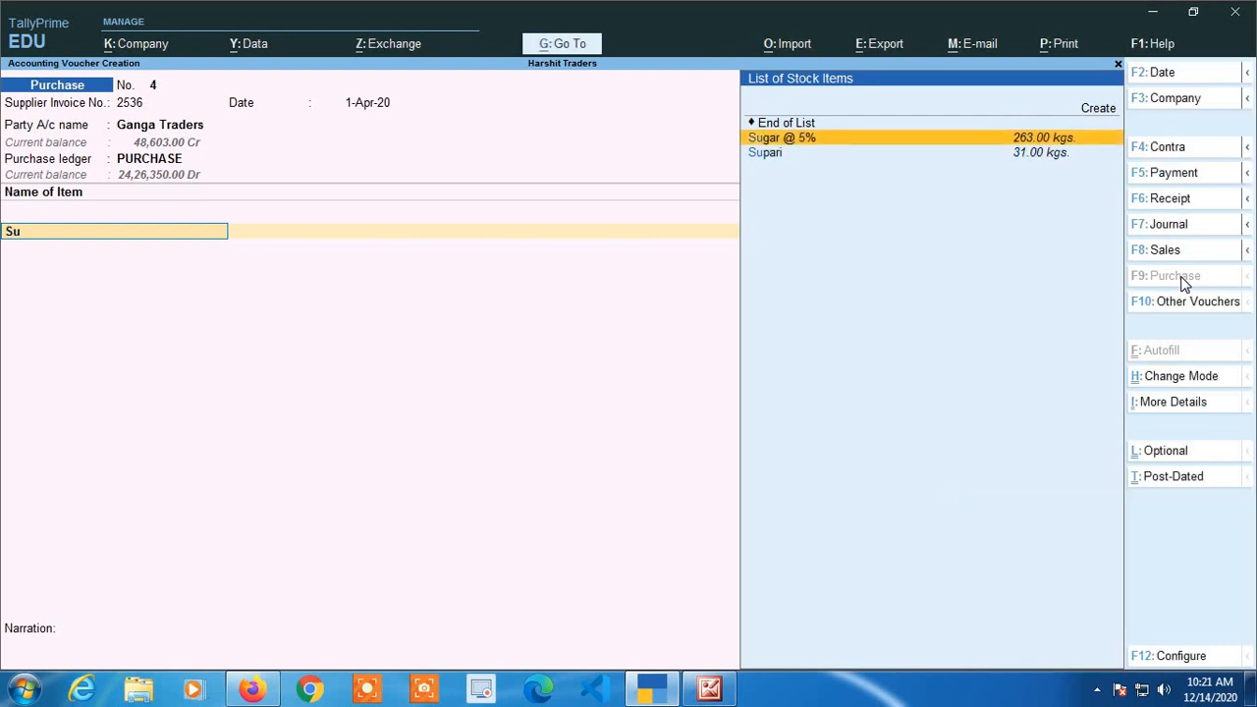
{"action": "key", "text": "Down"}
{"action": "key", "text": "Return"}
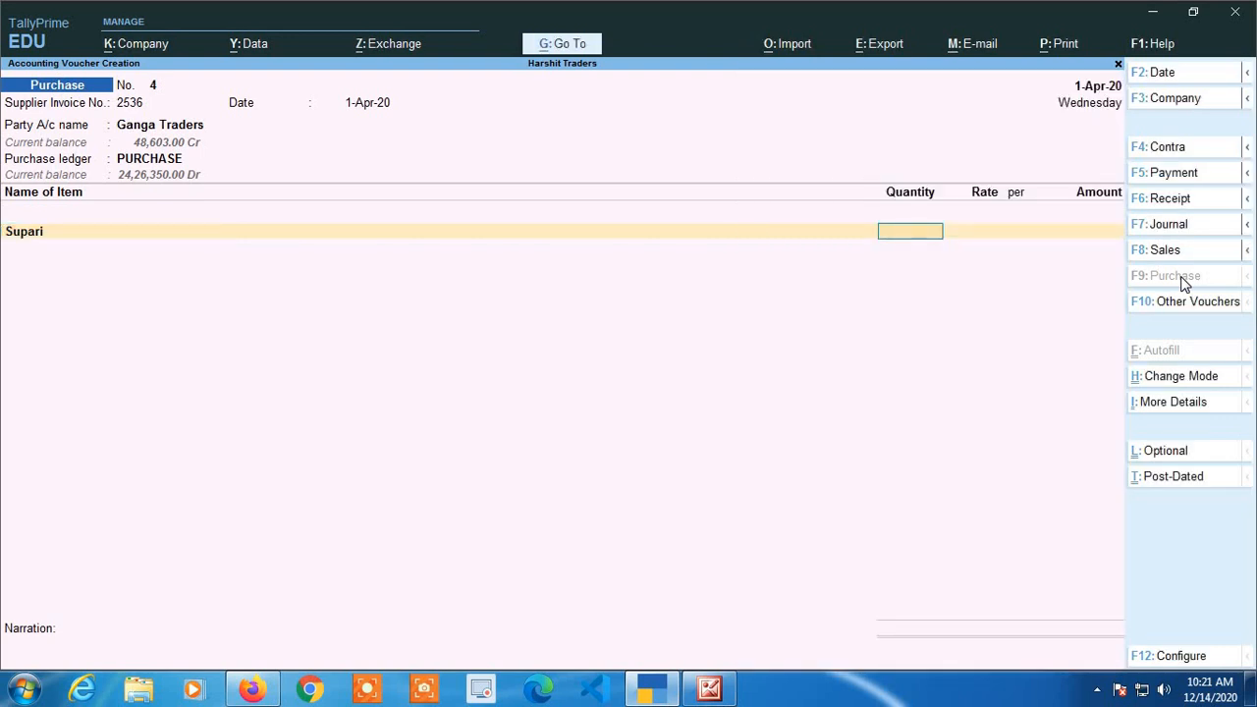
{"action": "key", "text": "F2"}
{"action": "type", "text": "1 6"}
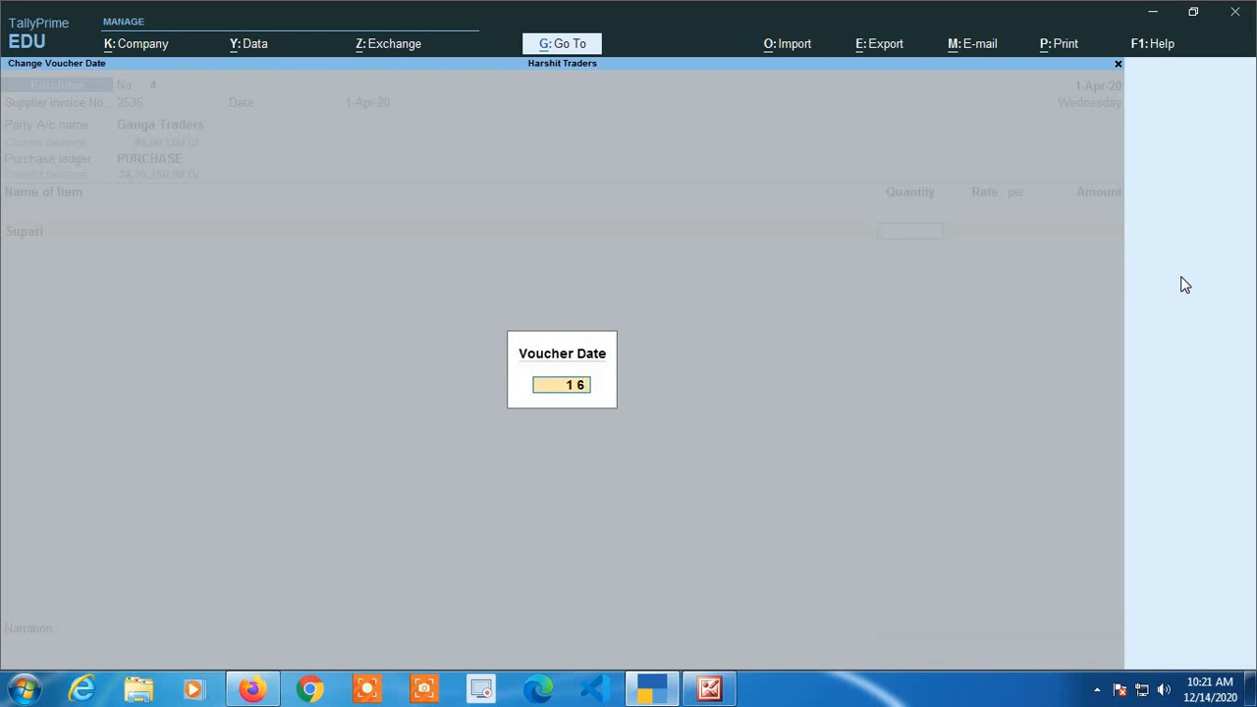
{"action": "type", "text": " 20"}
{"action": "key", "text": "Return"}
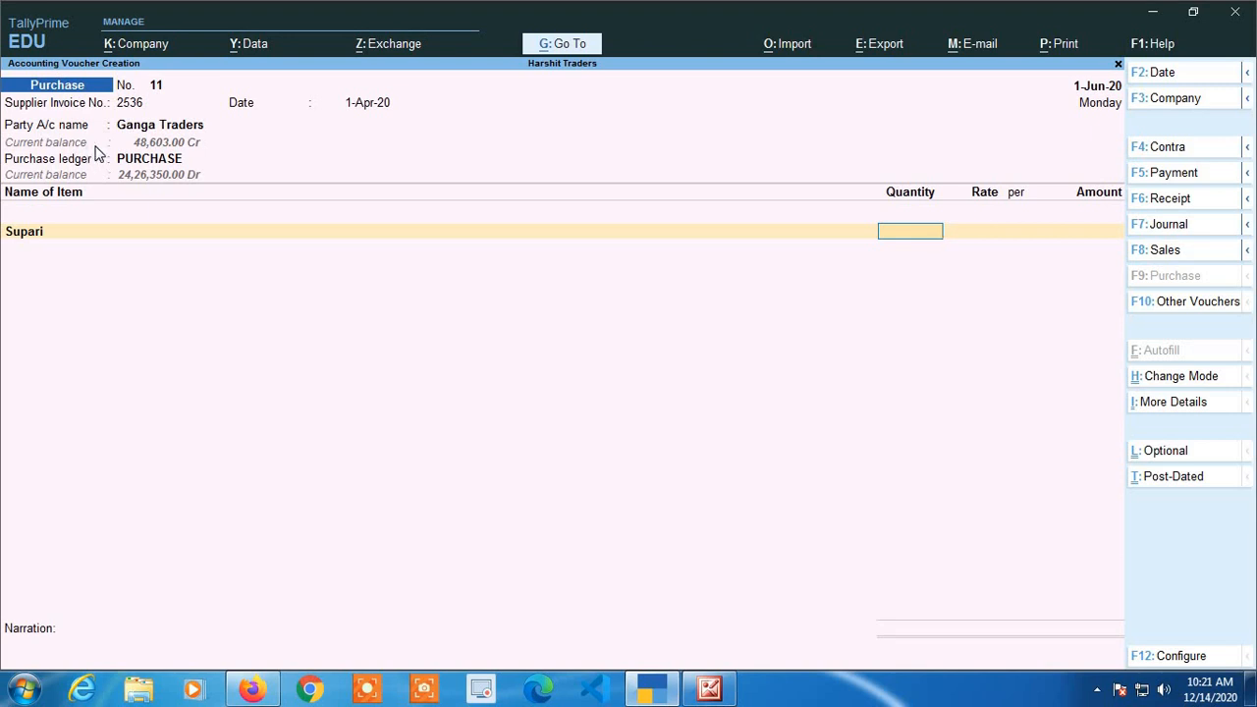
Enter a purchase quantity of 10 kgs. for Supari, check the rate and amount, and discard the purchase voucher
{"action": "type", "text": "10"}
{"action": "key", "text": "Return"}
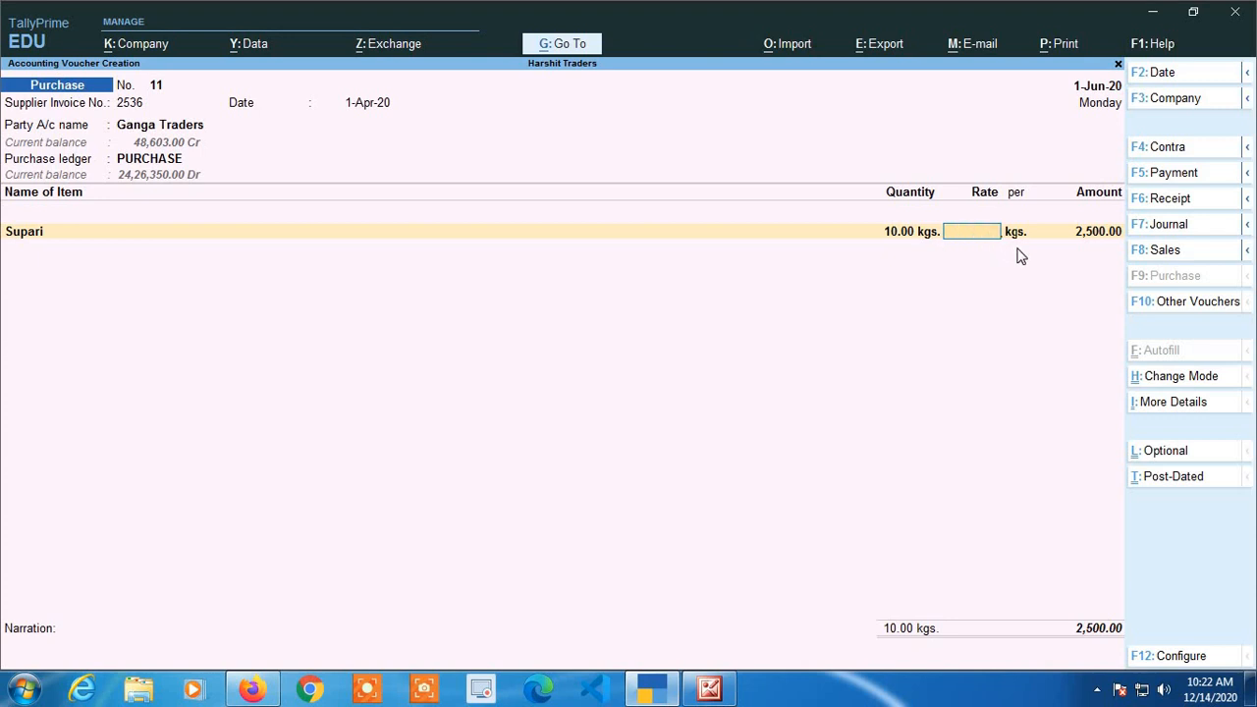
{"action": "key", "text": "Escape"}
{"action": "key", "text": "y"}
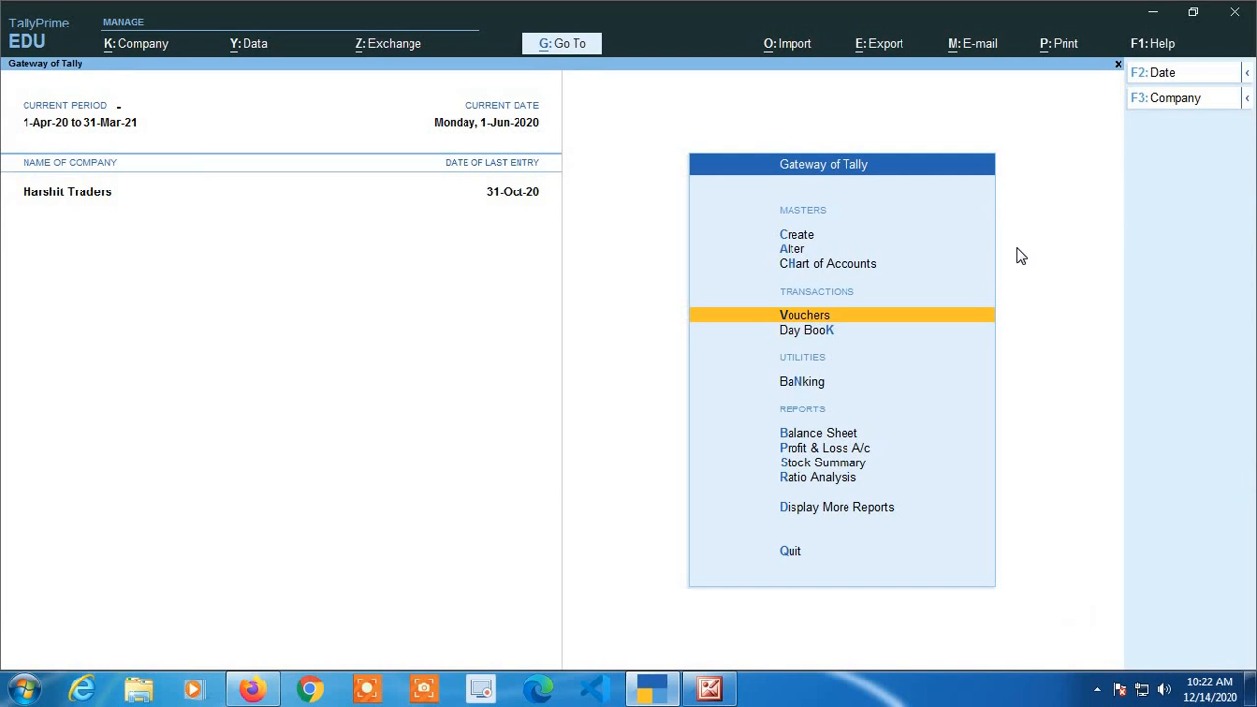
Start a sales voucher with class Not Applicable and set its date to 2-Jun-20
{"action": "key", "text": "Return"}
{"action": "left_click", "coordinate": [1171, 253]}
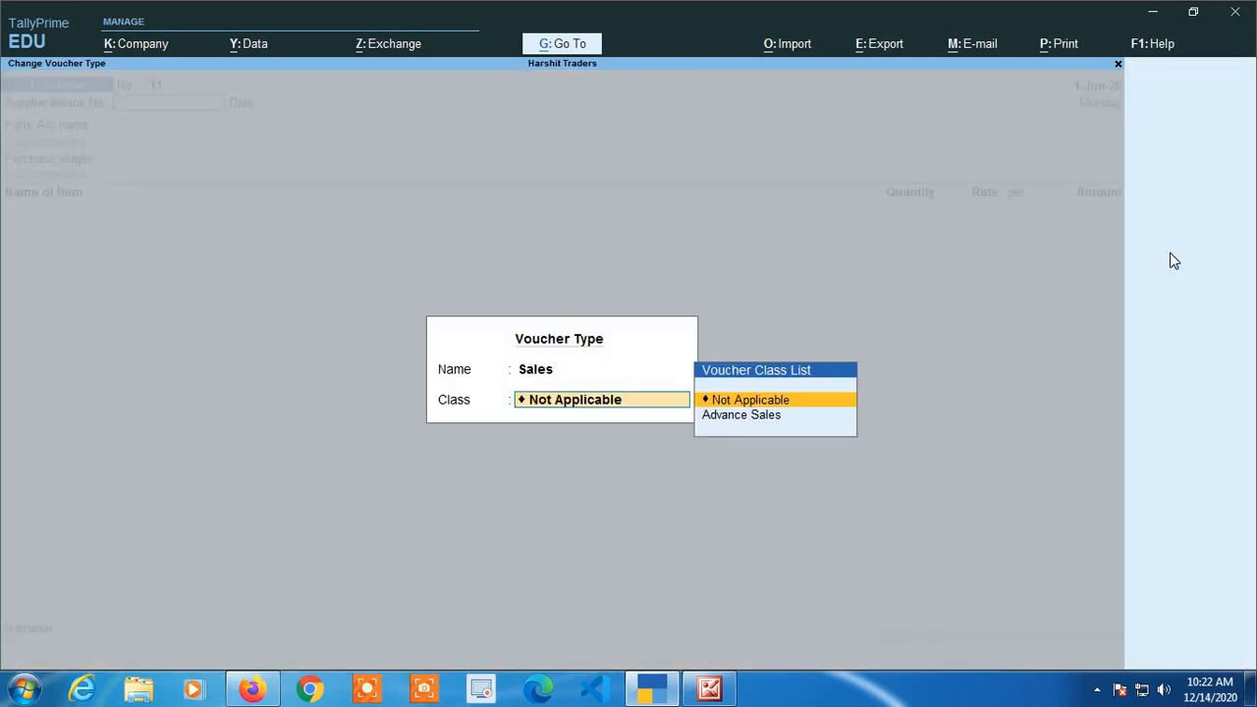
{"action": "key", "text": "Return"}
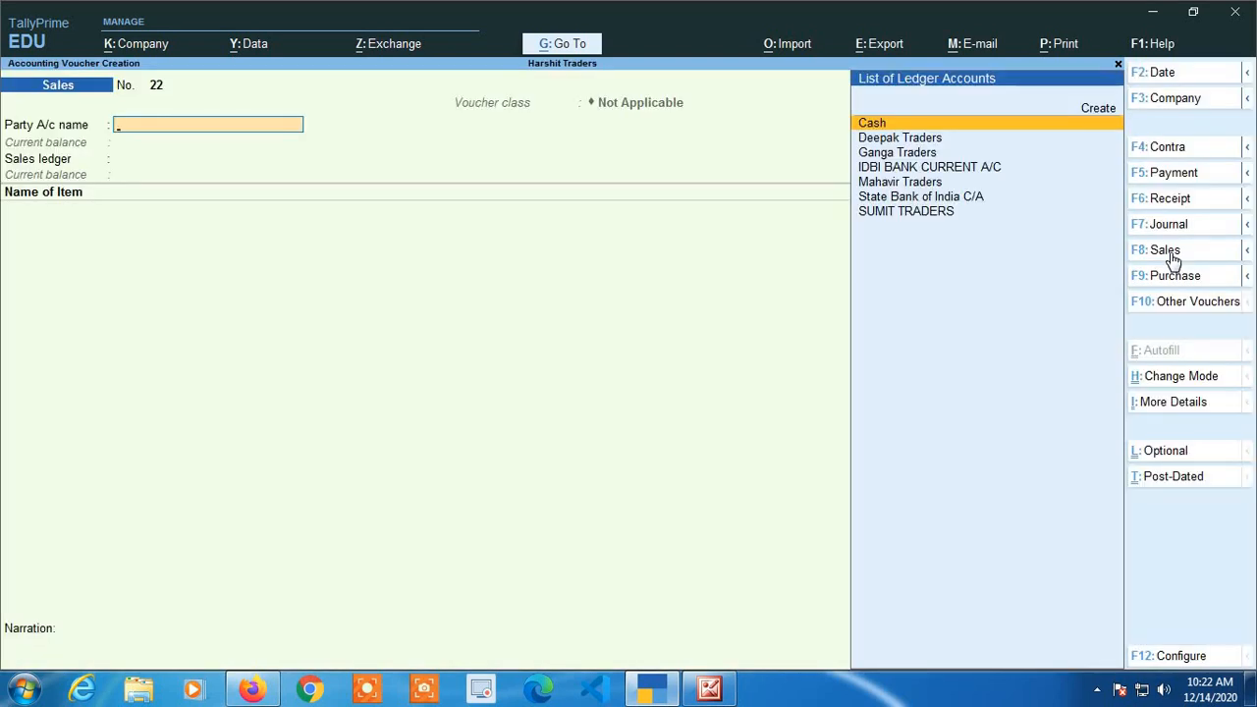
{"action": "key", "text": "F2"}
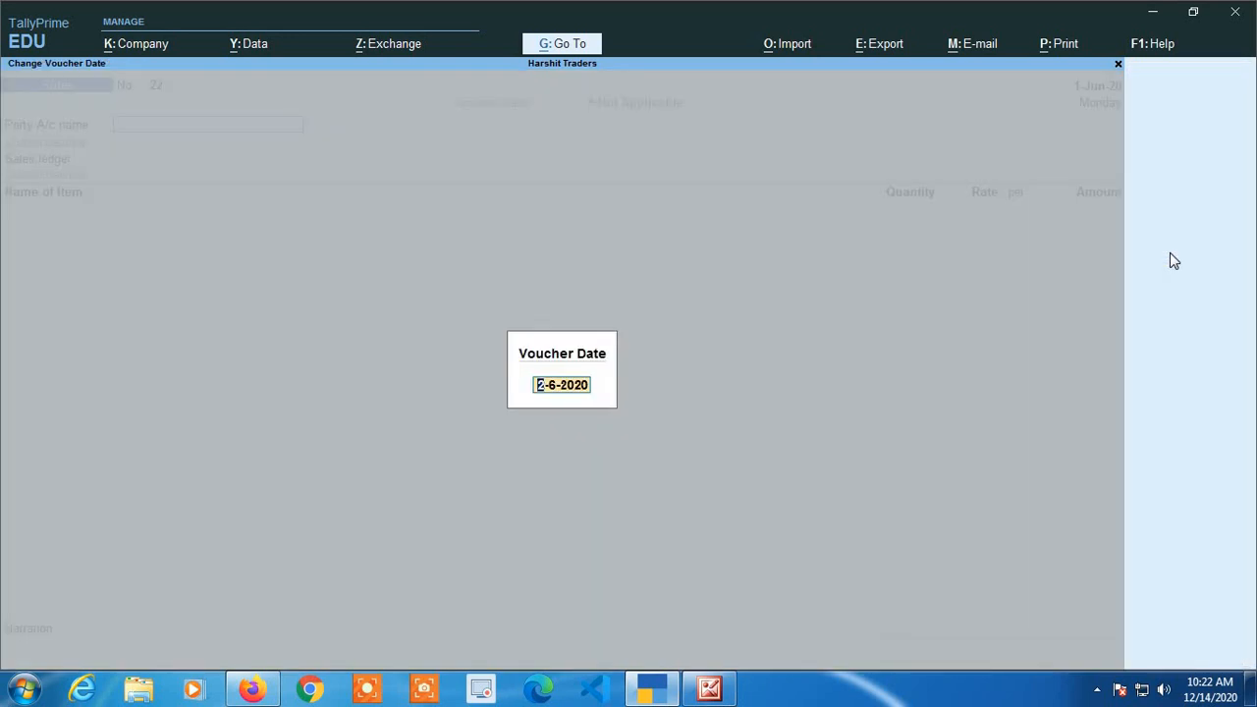
{"action": "key", "text": "Return"}
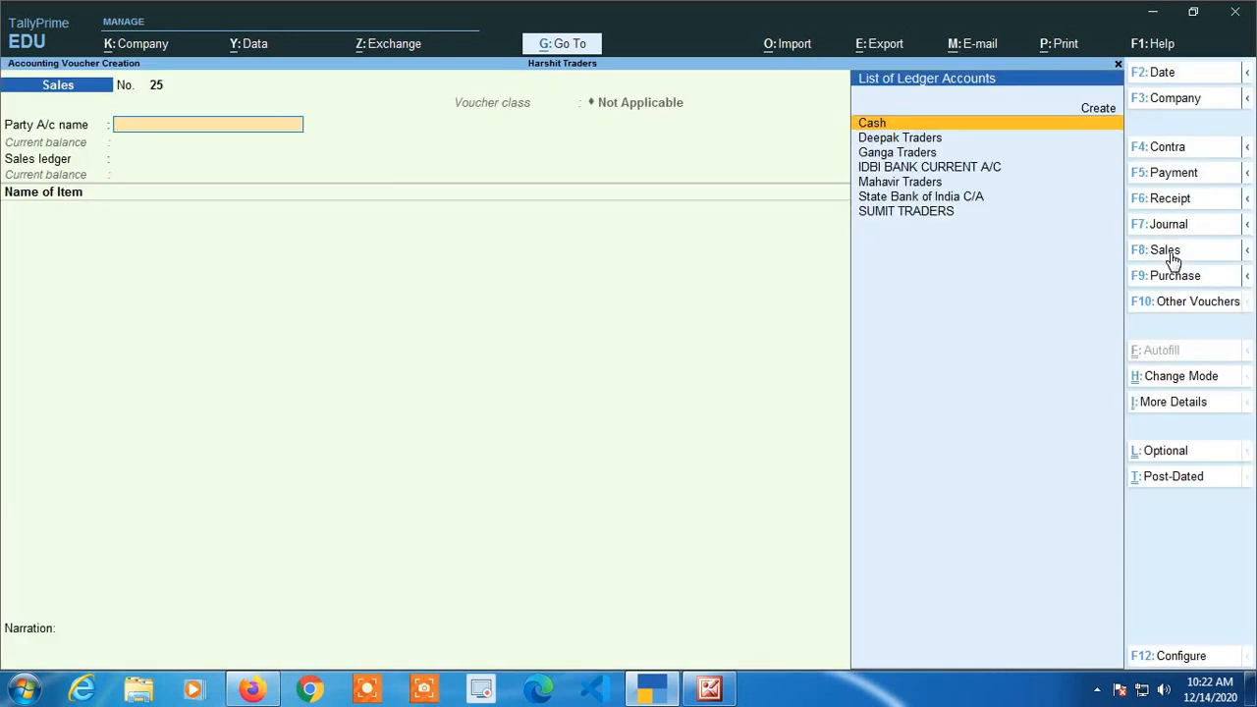
Choose Deepak Traders as the sales party, keep the default party details and use the SALES ledger
{"action": "key", "text": "Down"}
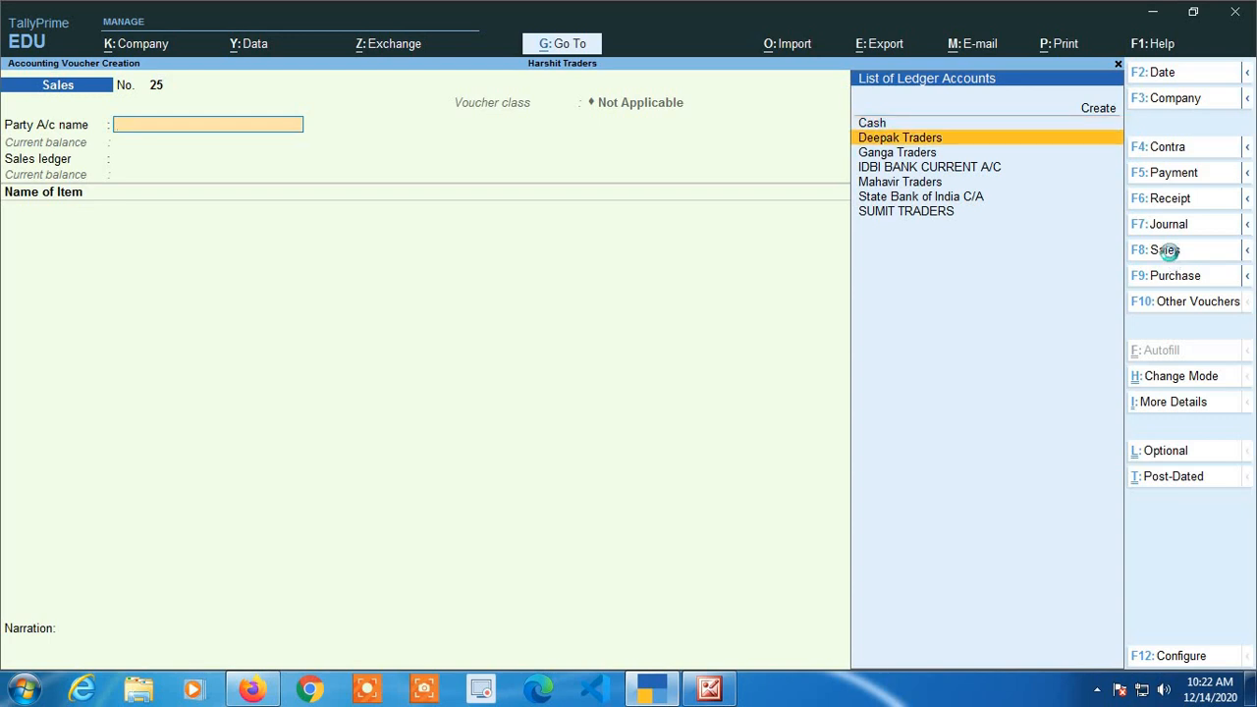
{"action": "key", "text": "Return"}
{"action": "key", "text": "Return"}
{"action": "key", "text": "Return"}
{"action": "key", "text": "Return"}
{"action": "key", "text": "Return"}
{"action": "key", "text": "Return"}
{"action": "key", "text": "Return"}
{"action": "key", "text": "Return"}
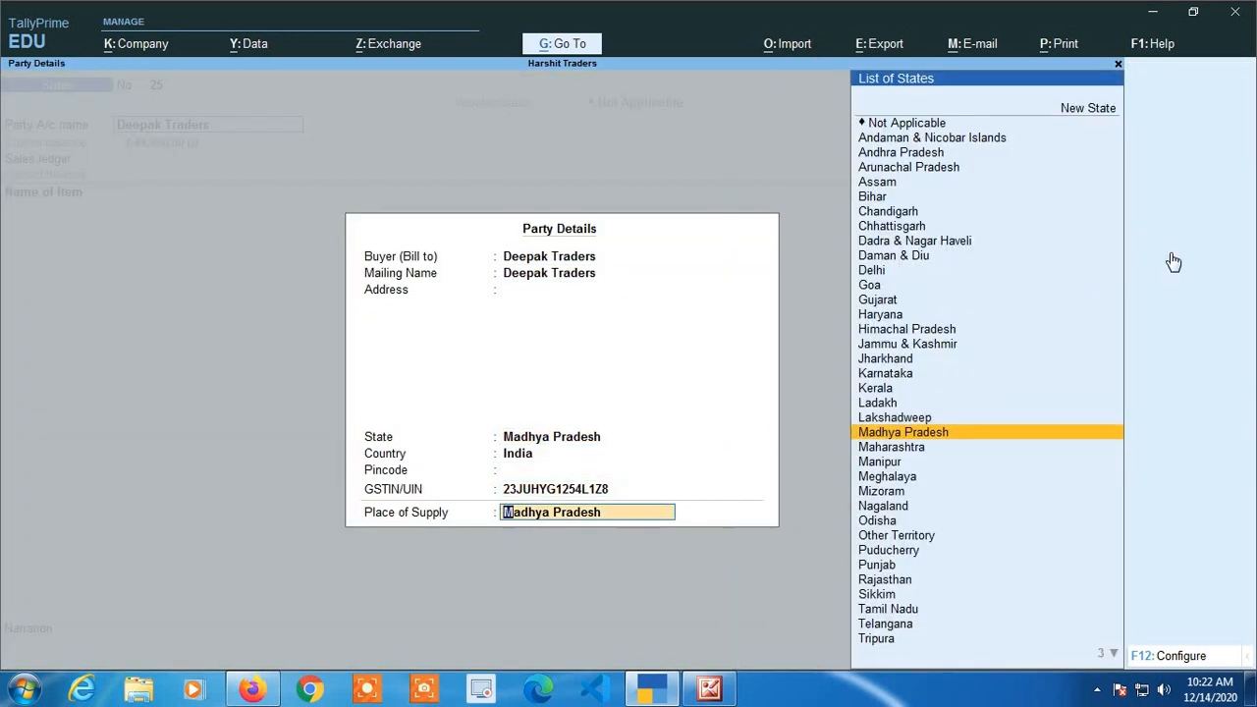
{"action": "key", "text": "Return"}
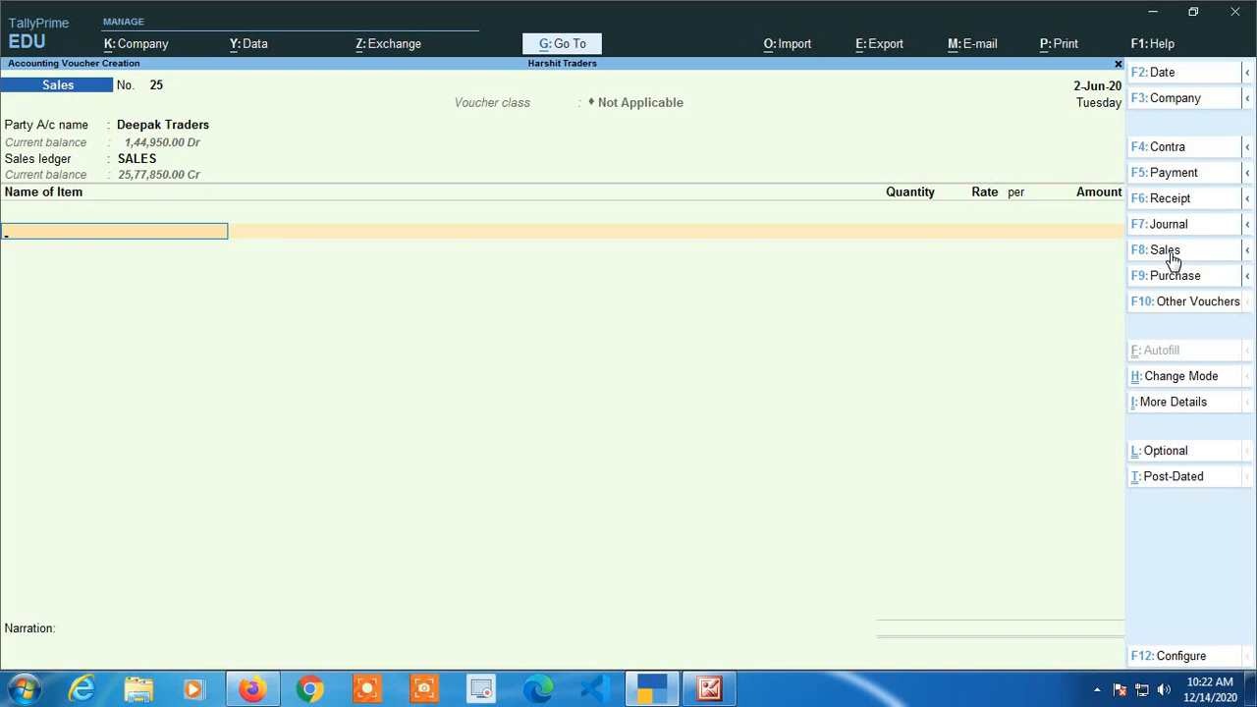
Enter 10 kgs. of Supari in the sales voucher, check the rate, and discard the voucher
{"action": "type", "text": "Su"}
{"action": "key", "text": "Down"}
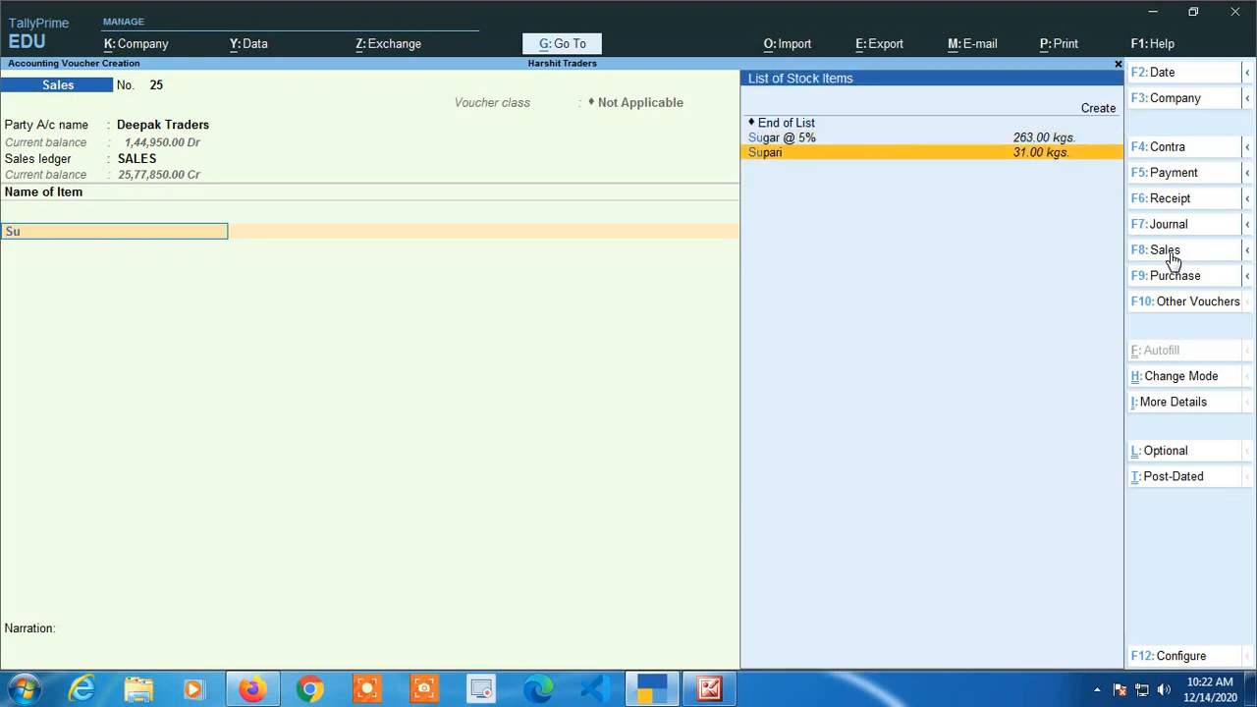
{"action": "key", "text": "Return"}
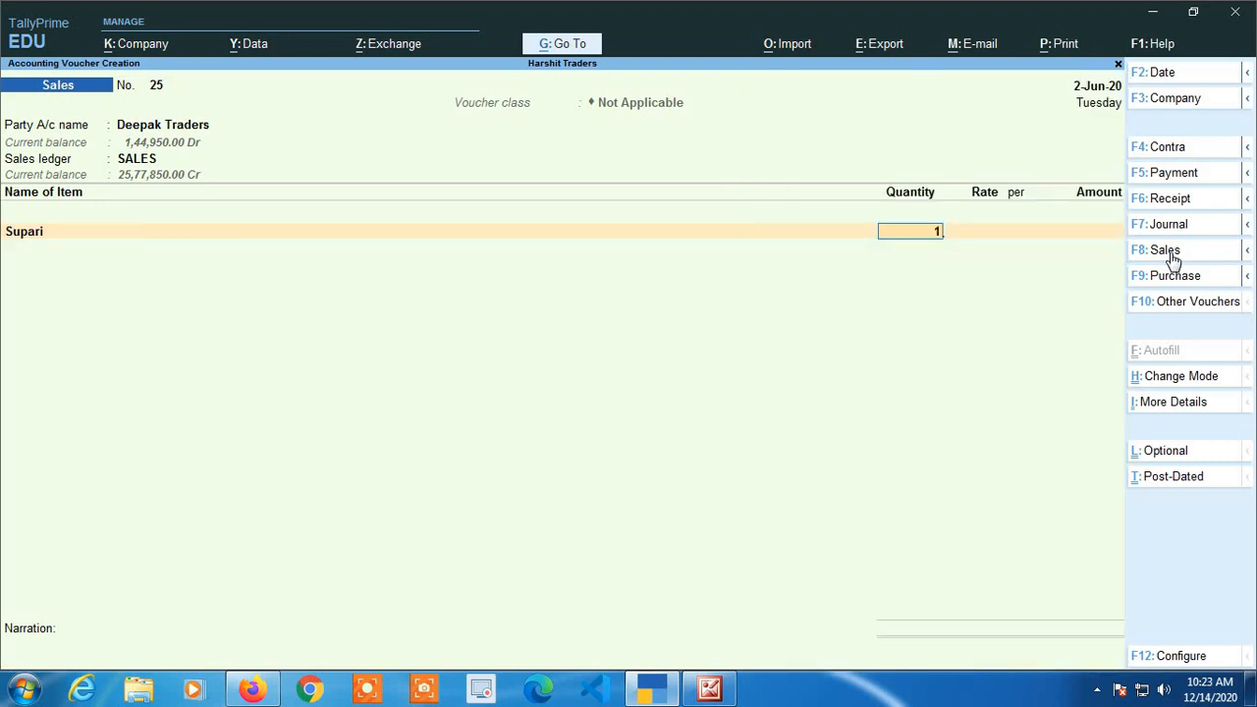
{"action": "type", "text": "10"}
{"action": "key", "text": "Return"}
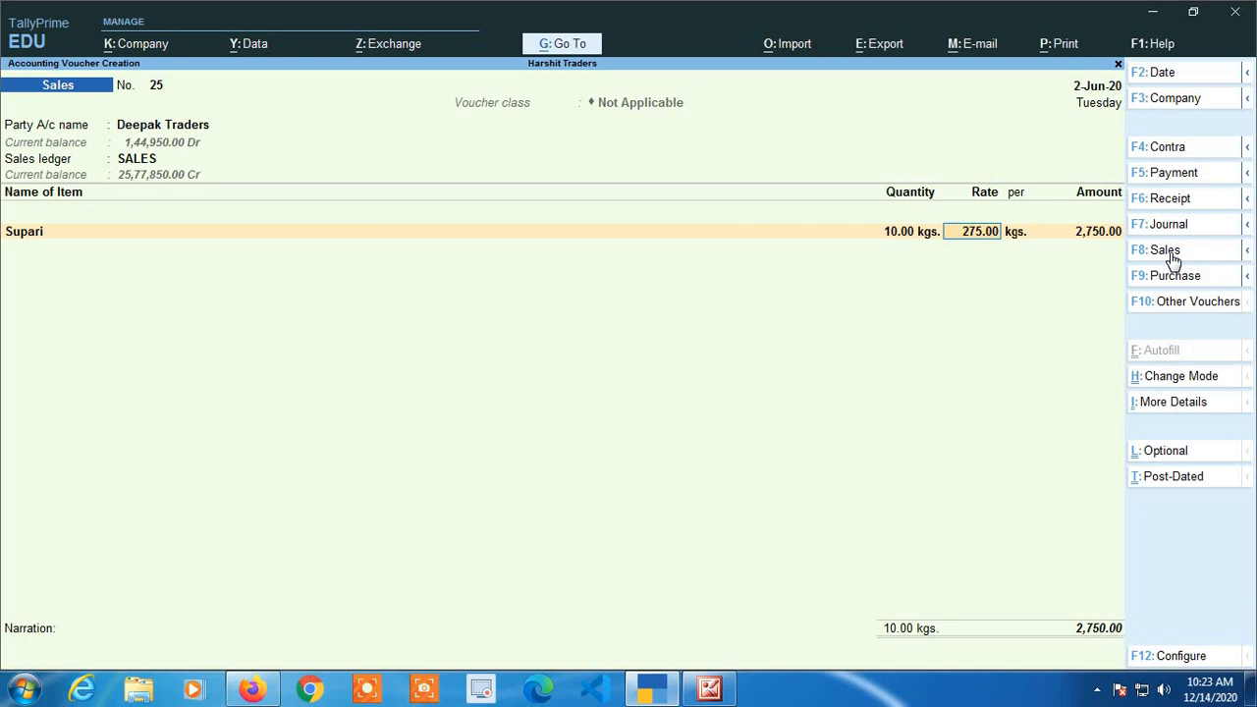
{"action": "key", "text": "BackSpace"}
{"action": "key", "text": "Escape"}
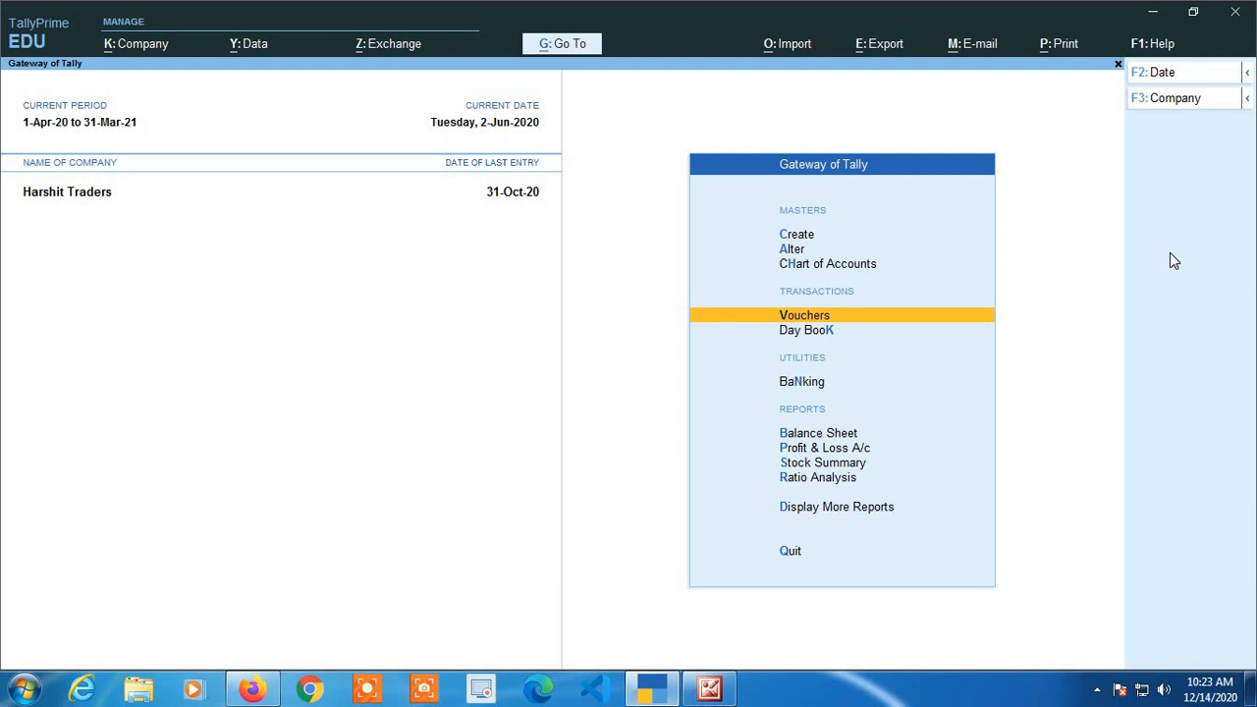
Open the stock item Supari for alteration from the list of inventory masters
{"action": "key", "text": "Up"}
{"action": "key", "text": "Up"}
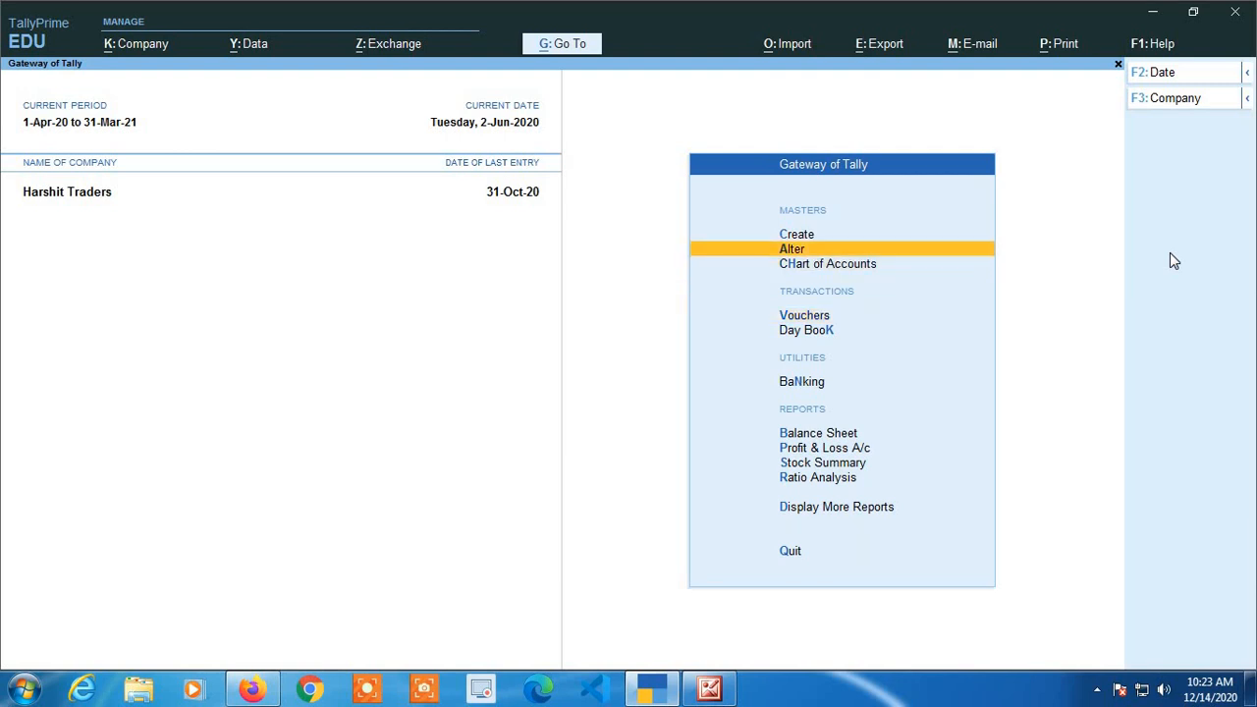
{"action": "key", "text": "Return"}
{"action": "key", "text": "Down"}
{"action": "key", "text": "Down"}
{"action": "key", "text": "Down"}
{"action": "key", "text": "Down"}
{"action": "key", "text": "Down"}
{"action": "key", "text": "Down"}
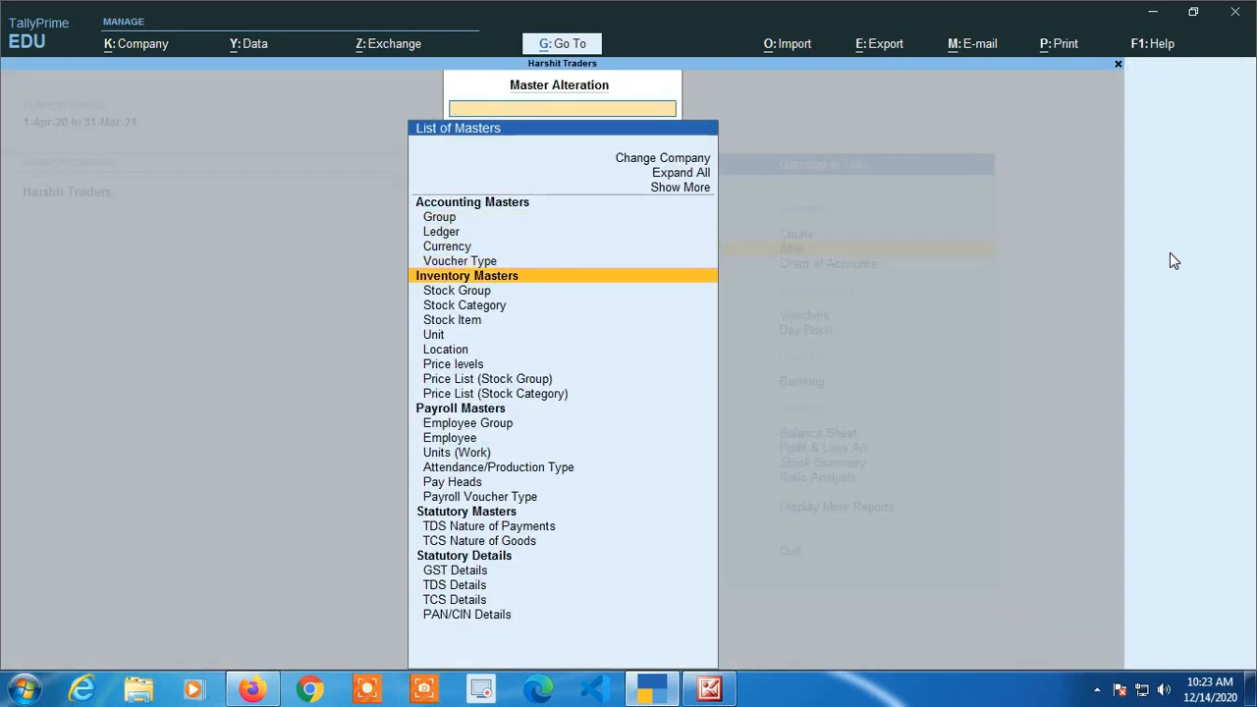
{"action": "key", "text": "Return"}
{"action": "key", "text": "Down"}
{"action": "key", "text": "Down"}
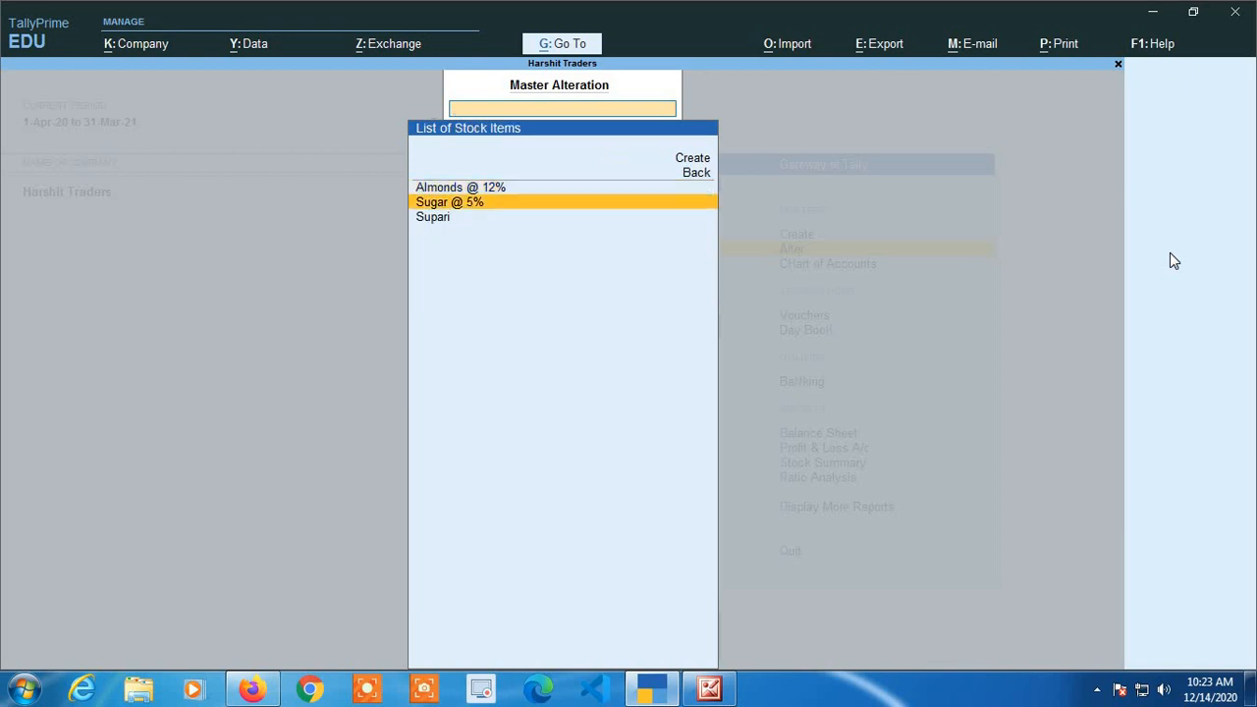
{"action": "key", "text": "Return"}
Leave Supari's name, group and unit as they are and set Alter standard rates to Yes
{"action": "key", "text": "Return"}
{"action": "key", "text": "Return"}
{"action": "key", "text": "Return"}
{"action": "key", "text": "Return"}
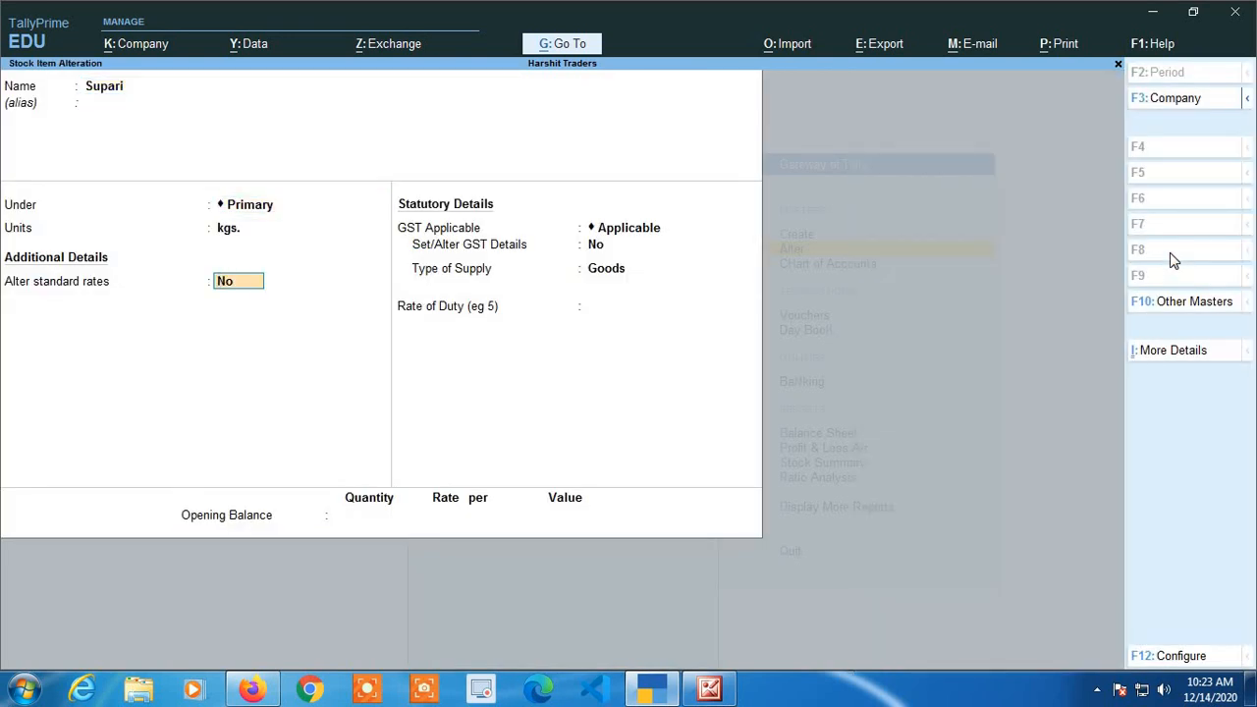
{"action": "type", "text": "y"}
{"action": "key", "text": "Return"}
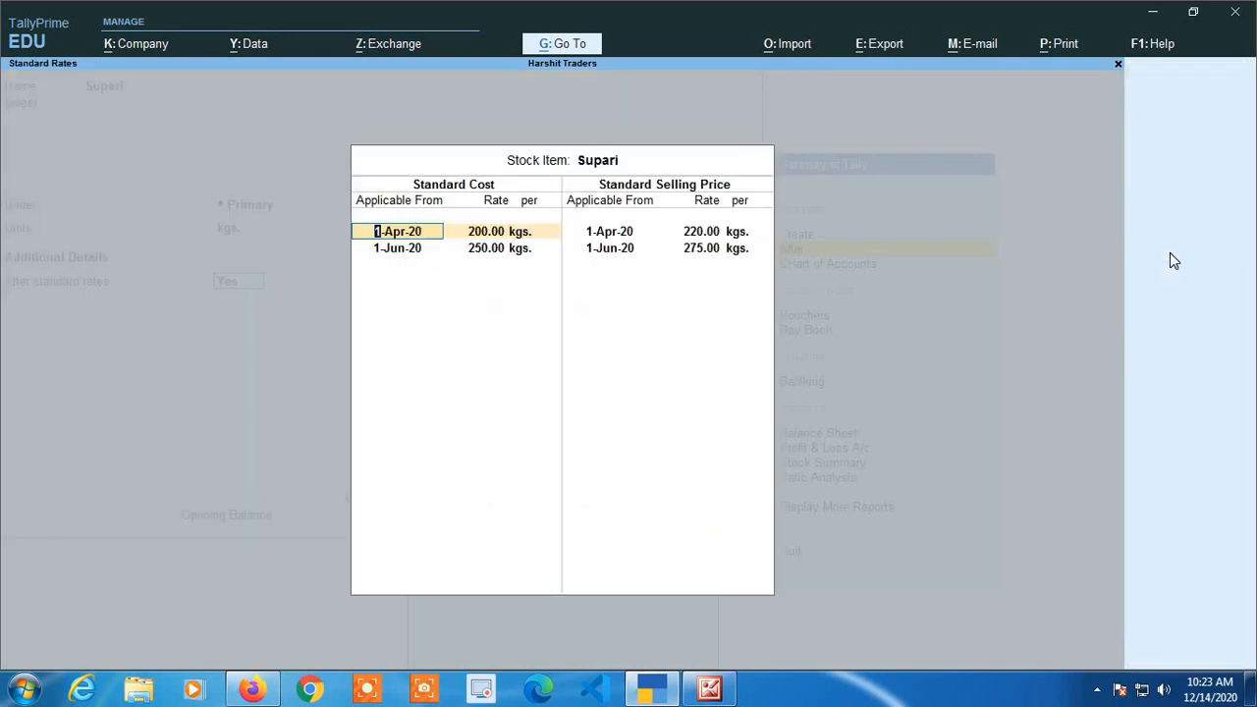
Remove all dated standard cost and standard selling price entries from Supari's standard rates
{"action": "key", "text": "BackSpace"}
{"action": "key", "text": "Return"}
{"action": "key", "text": "BackSpace"}
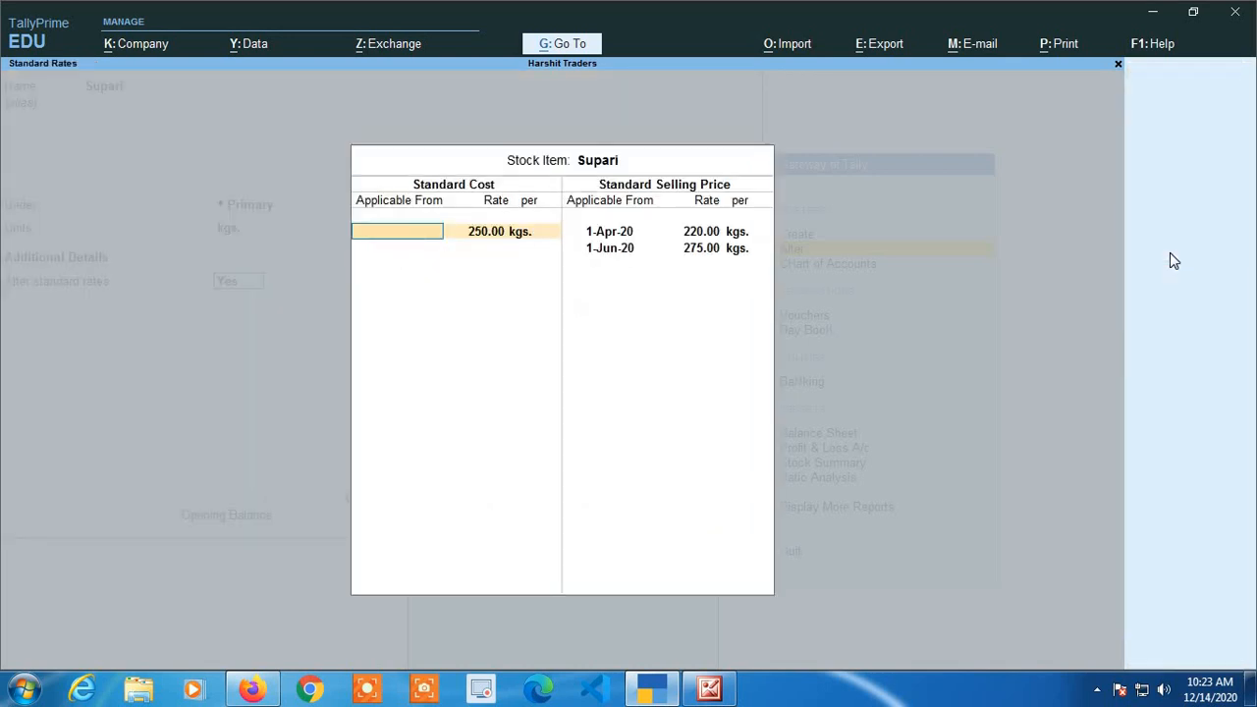
{"action": "key", "text": "Return"}
{"action": "key", "text": "BackSpace"}
{"action": "key", "text": "Return"}
{"action": "key", "text": "BackSpace"}
{"action": "key", "text": "Return"}
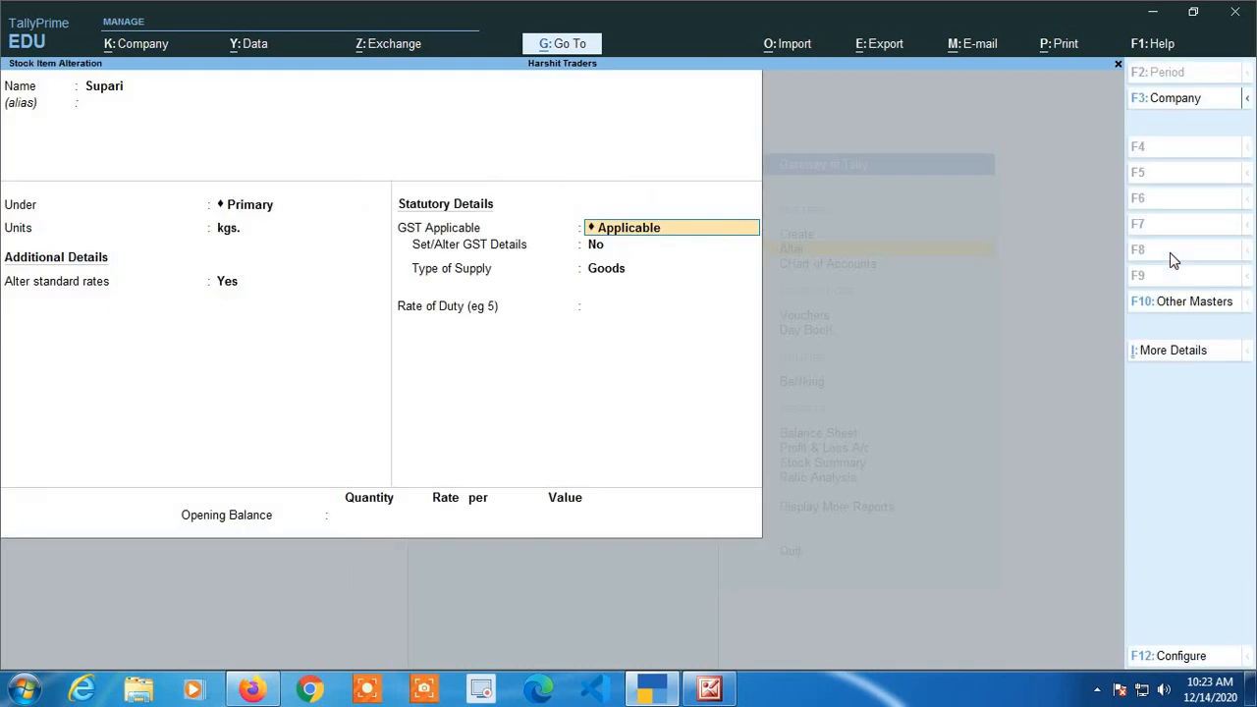
Reopen Supari's standard rates and add a standard selling price of 290 per kgs. applicable from 1-Jul-20, leaving the standard cost blank
{"action": "key", "text": "BackSpace"}
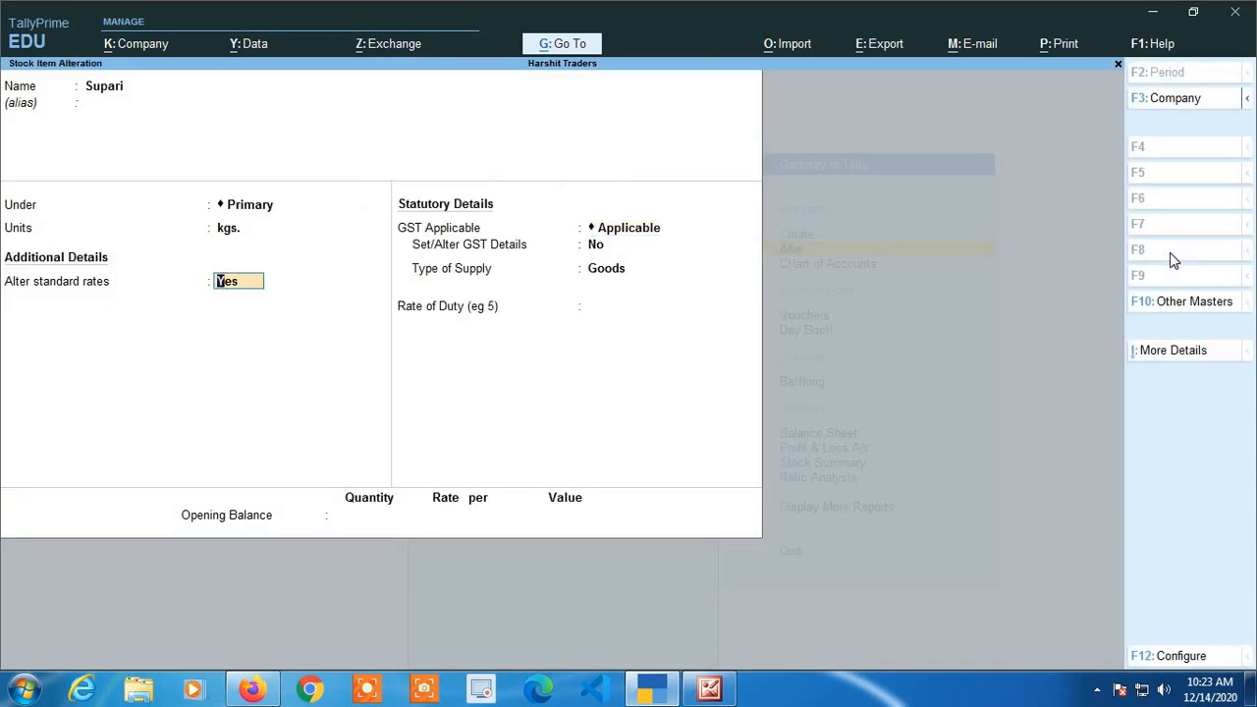
{"action": "key", "text": "Return"}
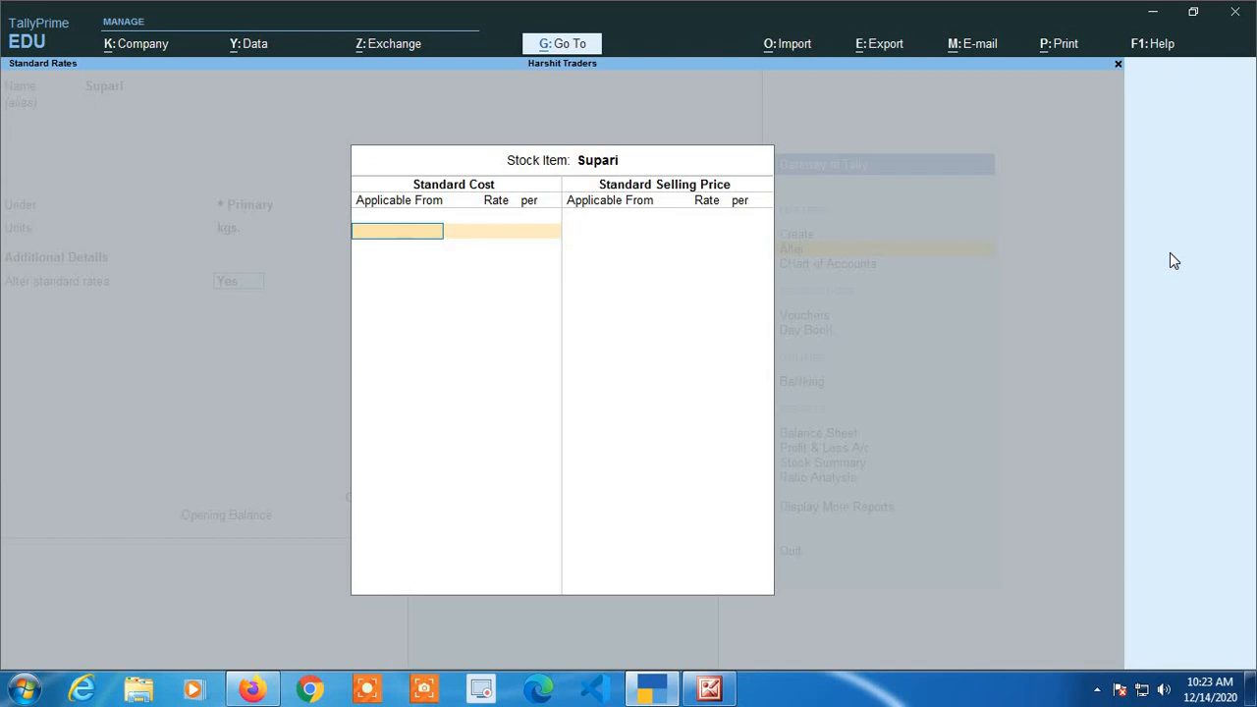
{"action": "key", "text": "Return"}
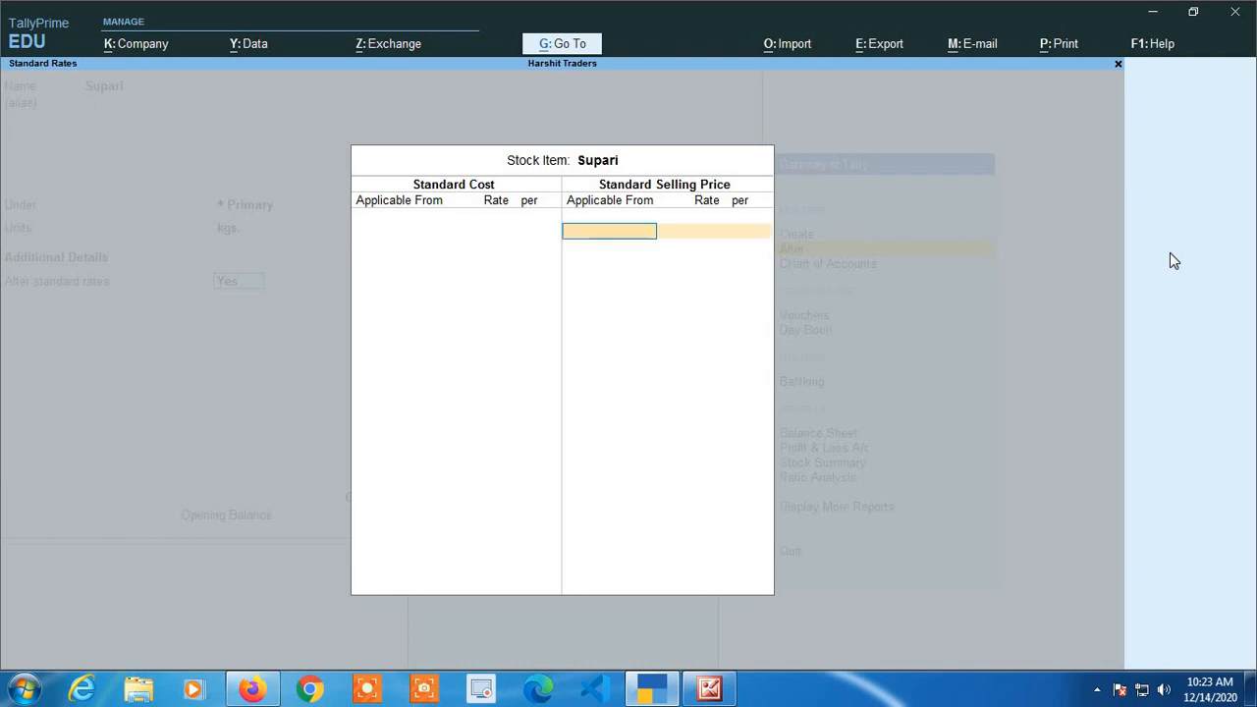
{"action": "type", "text": "1-7-20"}
{"action": "key", "text": "Return"}
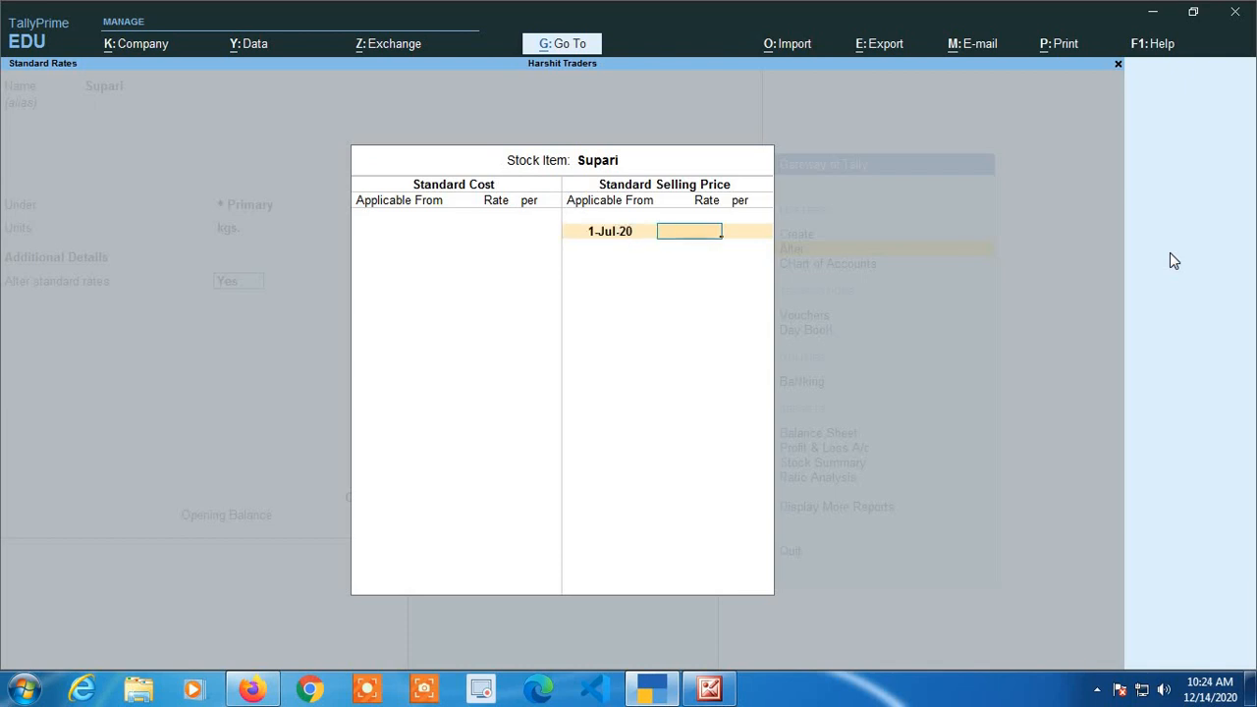
{"action": "type", "text": "290"}
{"action": "key", "text": "Return"}
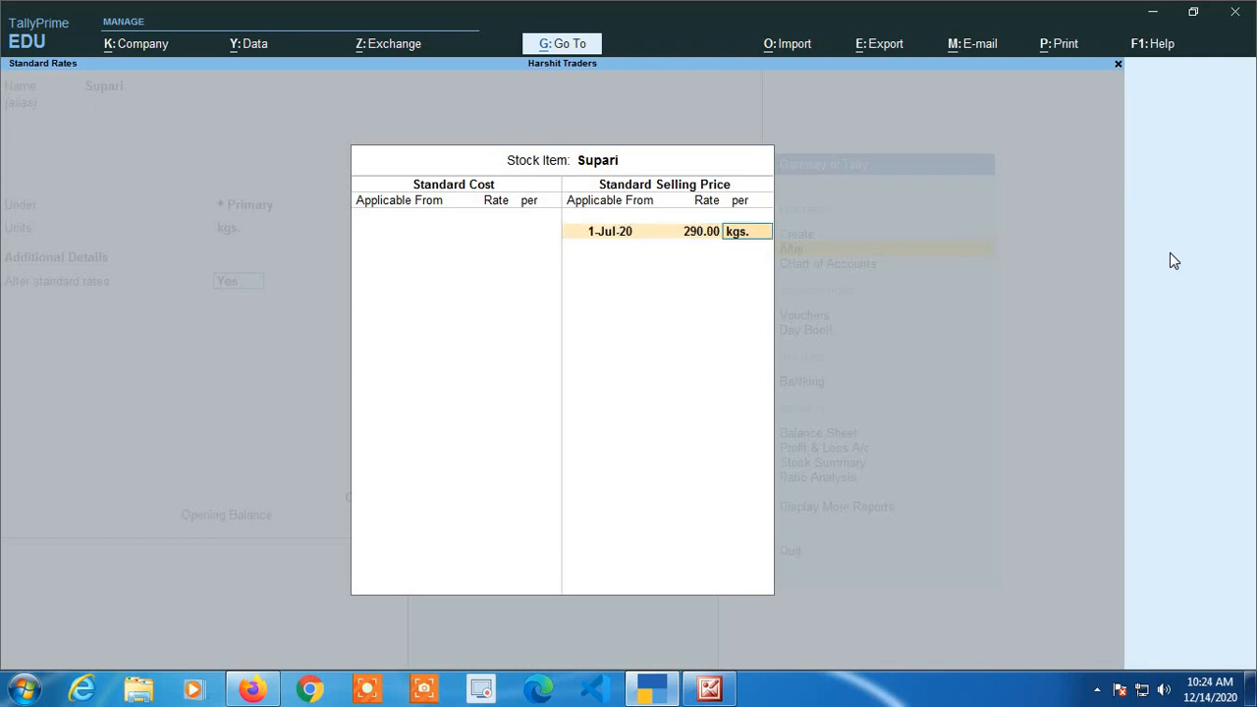
{"action": "key", "text": "Return"}
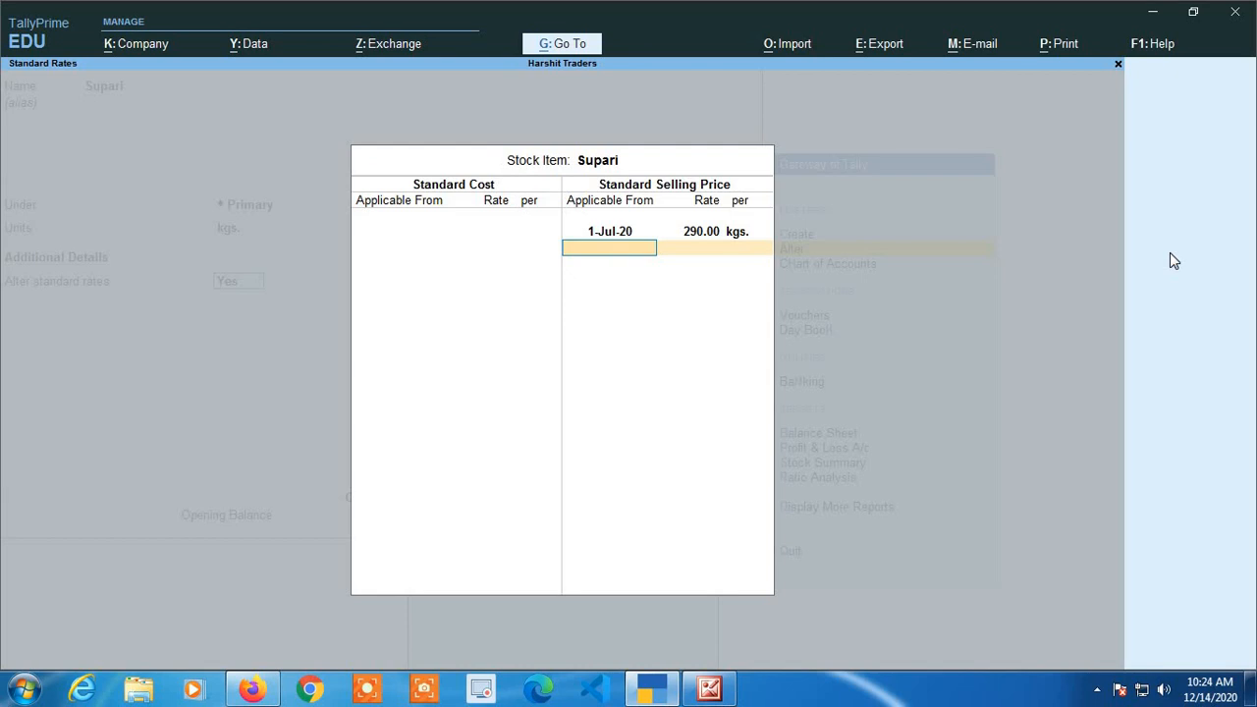
Clear the 1-Jul-20 standard selling price entry from Supari's standard rates and save the stock item
{"action": "key", "text": "BackSpace"}
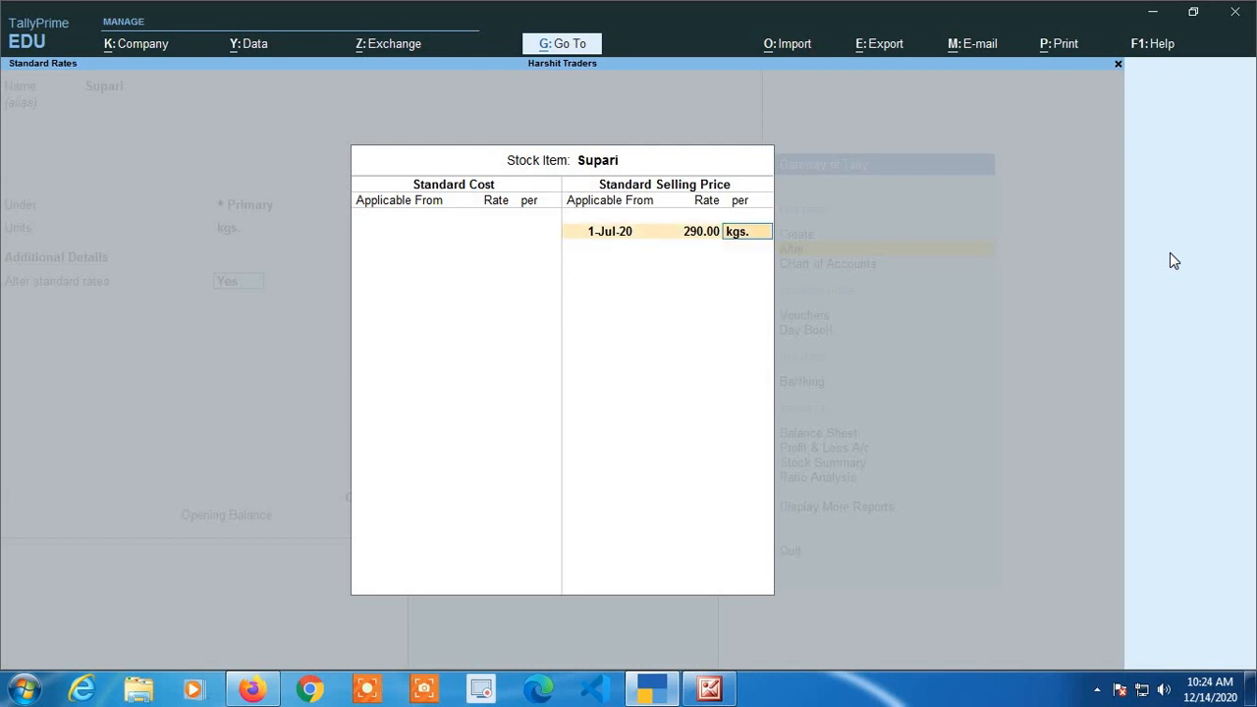
{"action": "key", "text": "BackSpace"}
{"action": "key", "text": "BackSpace"}
{"action": "key", "text": "BackSpace"}
{"action": "key", "text": "BackSpace"}
{"action": "key", "text": "Return"}
{"action": "key", "text": "space"}
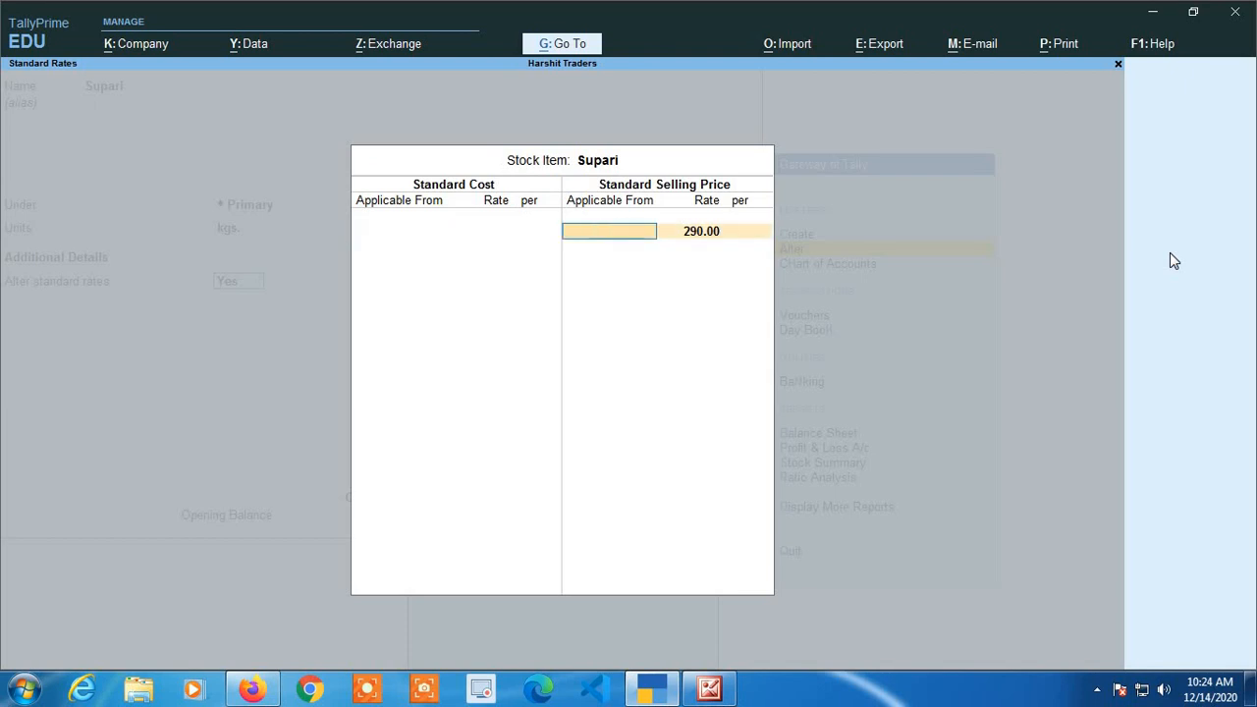
{"action": "key", "text": "Return"}
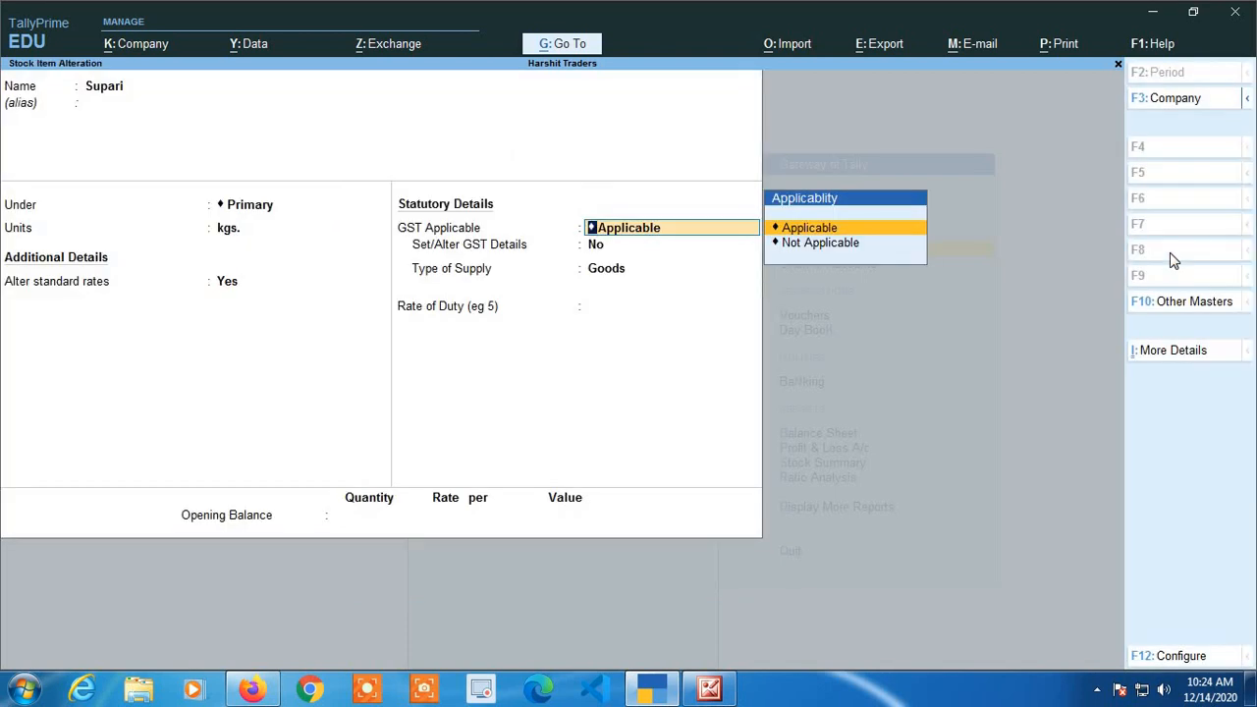
{"action": "key", "text": "ctrl"}
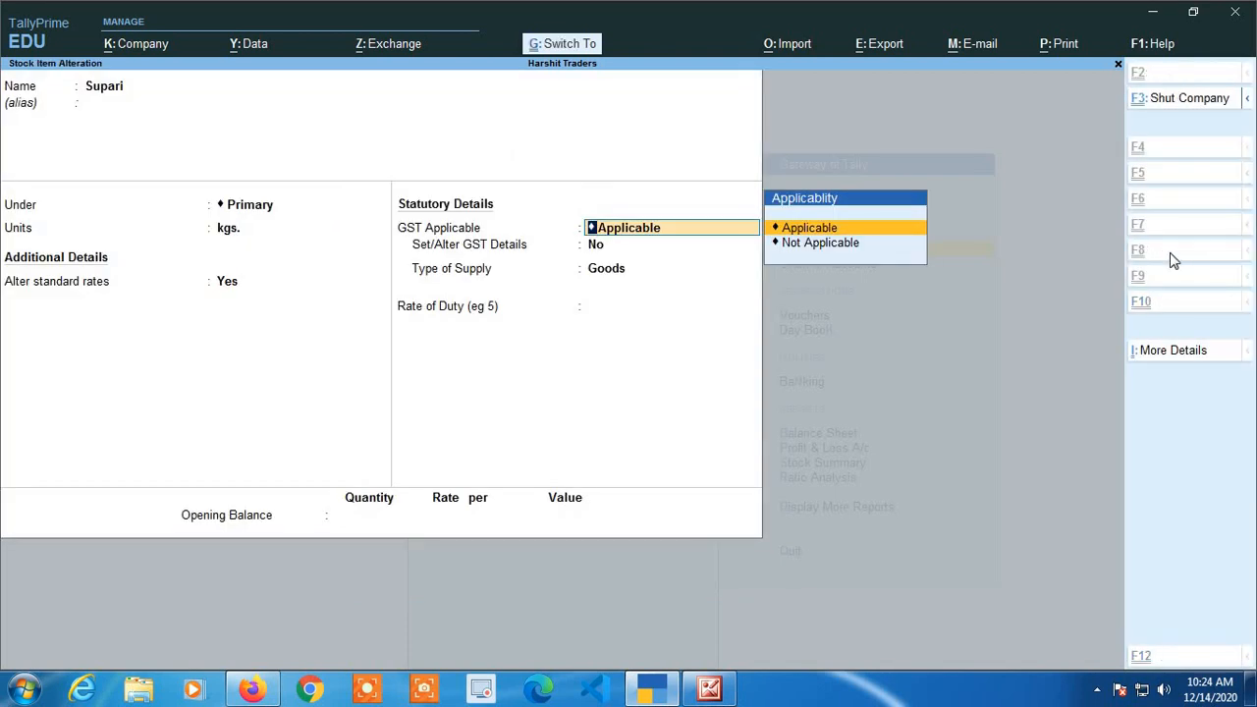
{"action": "key", "text": "ctrl+a"}
Reopen Supari for alteration with Alter standard rates set to Yes and check its standard cost and selling price lists
{"action": "key", "text": "Return"}
{"action": "key", "text": "Return"}
{"action": "key", "text": "Return"}
{"action": "key", "text": "Return"}
{"action": "key", "text": "Return"}
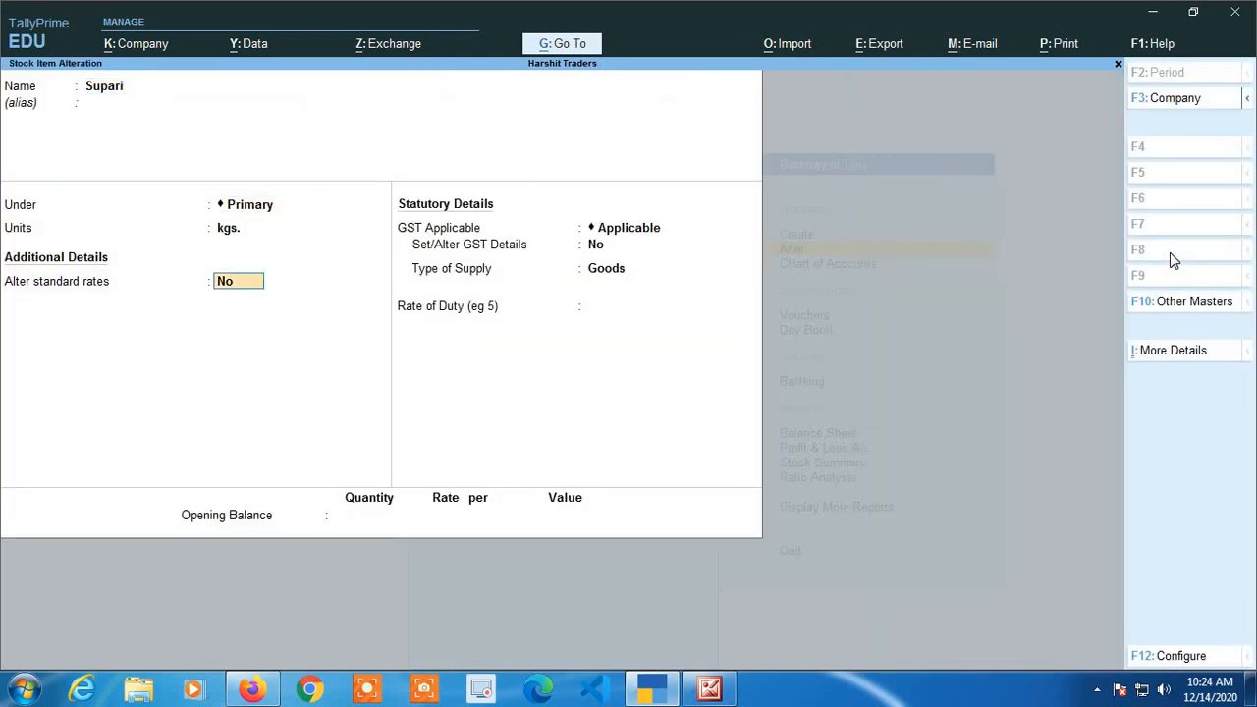
{"action": "type", "text": "y"}
{"action": "key", "text": "Return"}
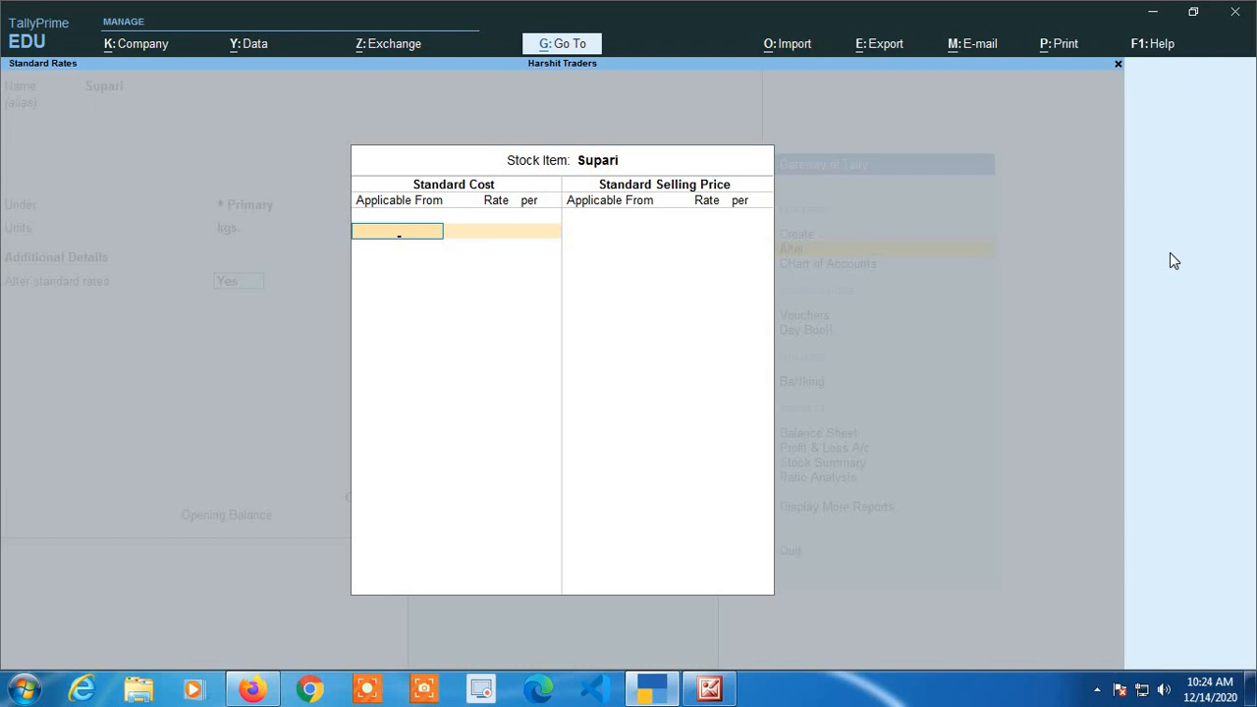
{"action": "key", "text": "Escape"}
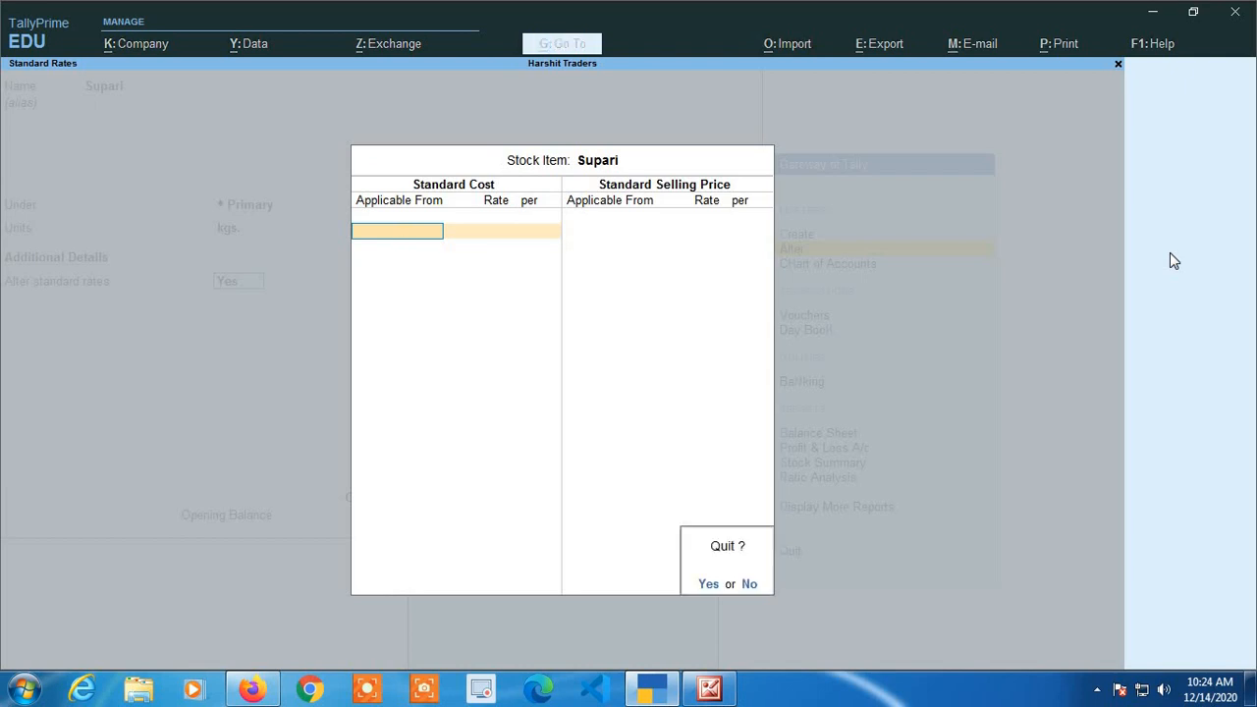
{"action": "key", "text": "y"}
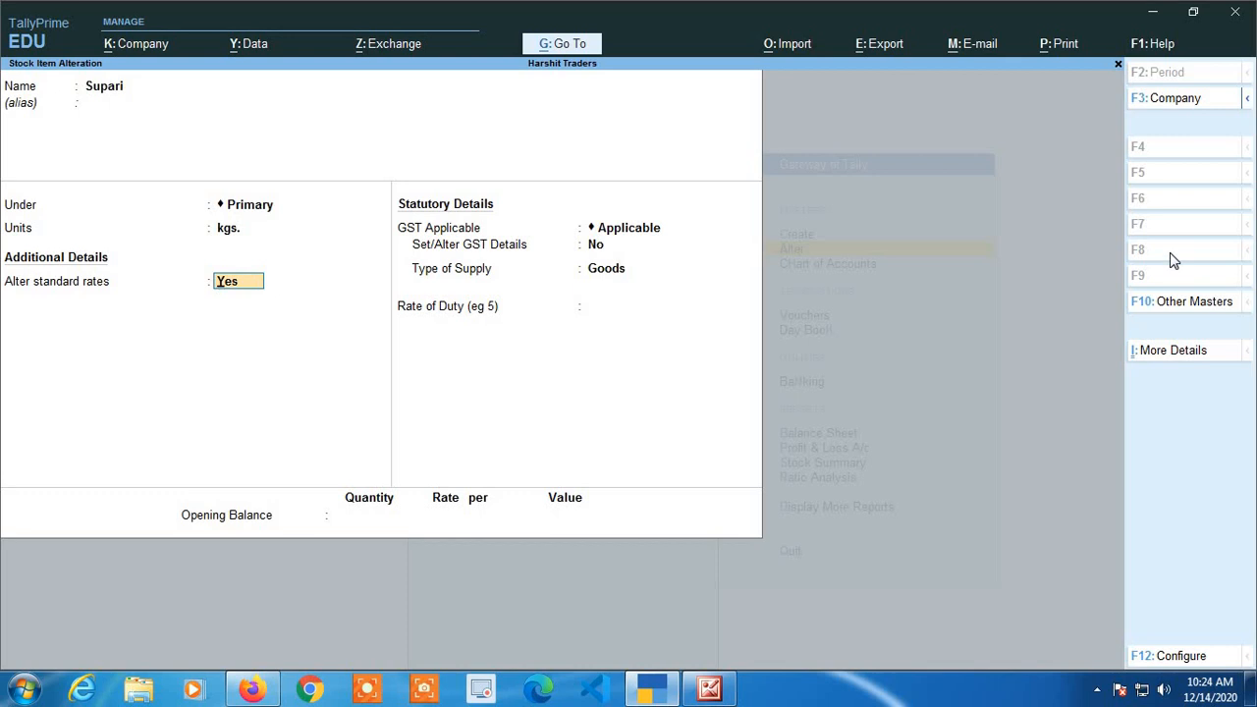
{"action": "key", "text": "Return"}
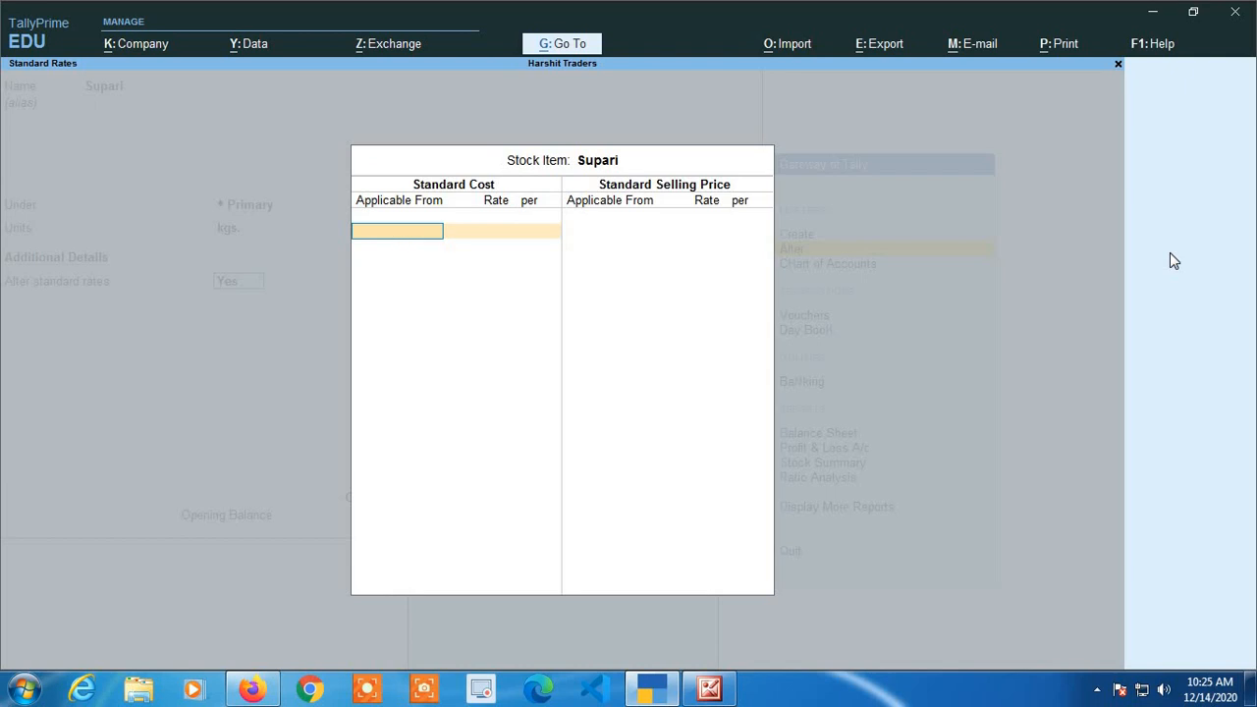
Quit the standard rates and Supari's alteration without saving, and return to the Gateway of Tally
{"action": "key", "text": "Escape"}
{"action": "key", "text": "Escape"}
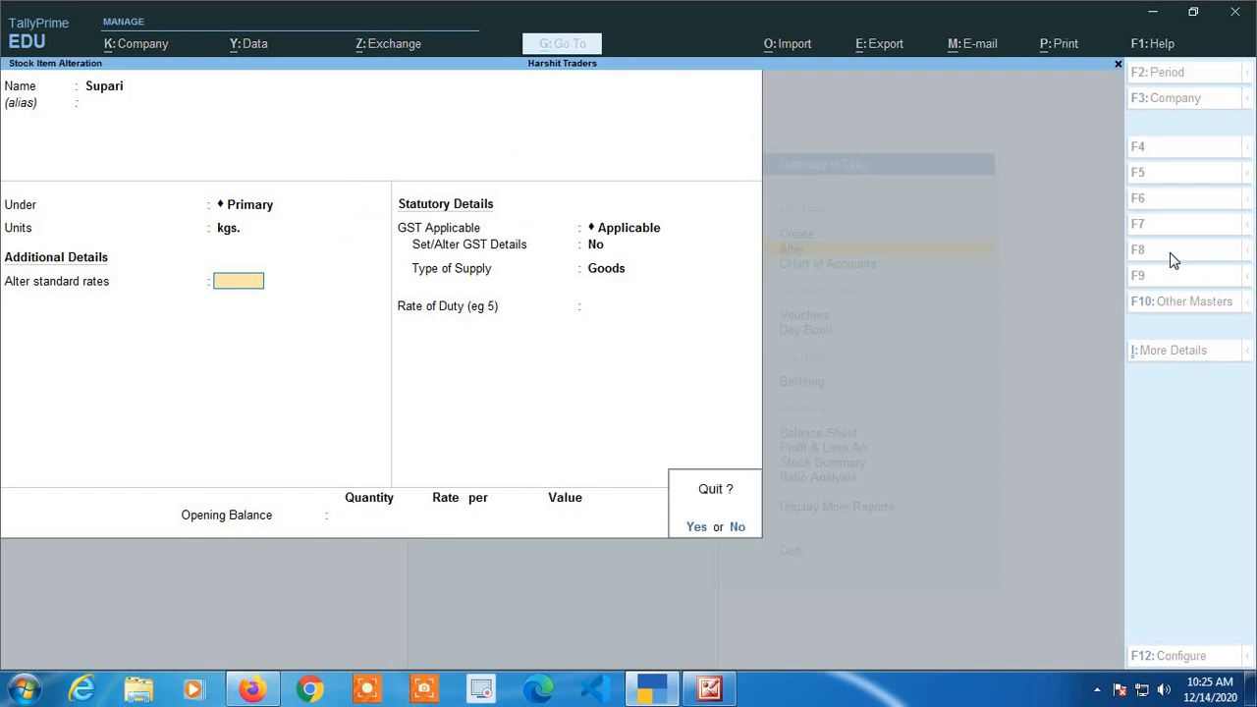
{"action": "key", "text": "y"}
{"action": "key", "text": "Escape"}
{"action": "key", "text": "Escape"}
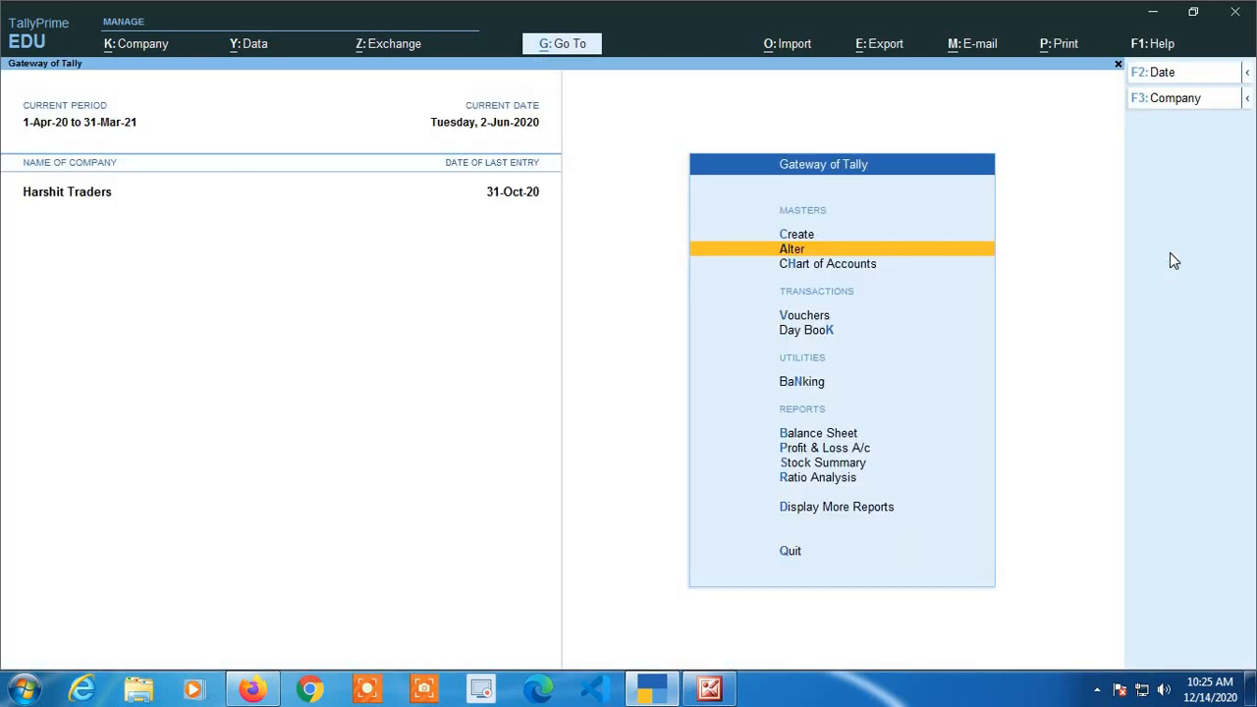